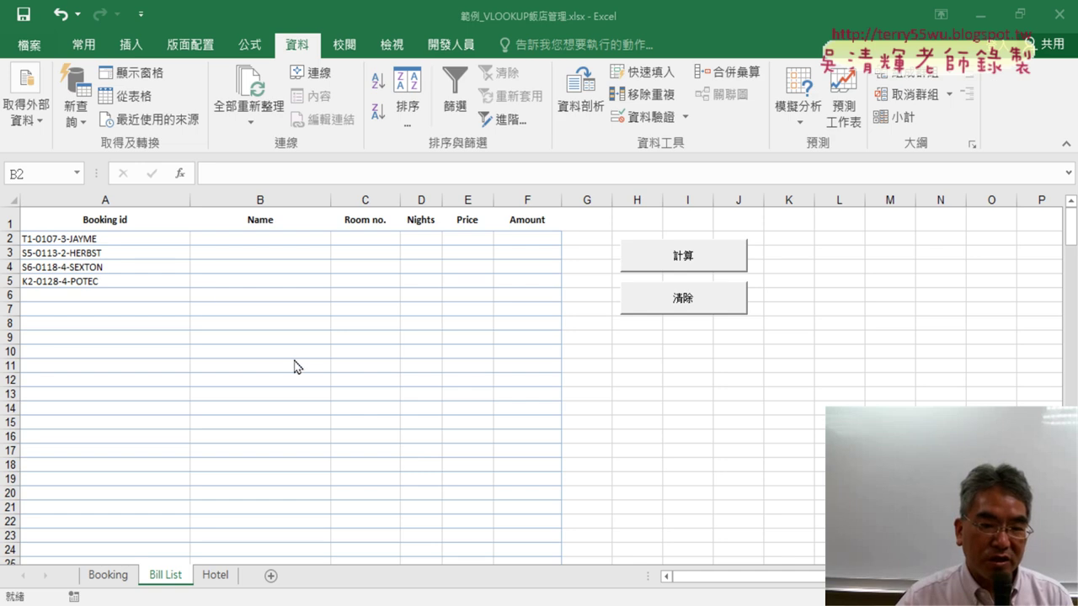
# Step: Select the Booking id cells from A2 down to the last row of column A
pyautogui.click(165, 242)
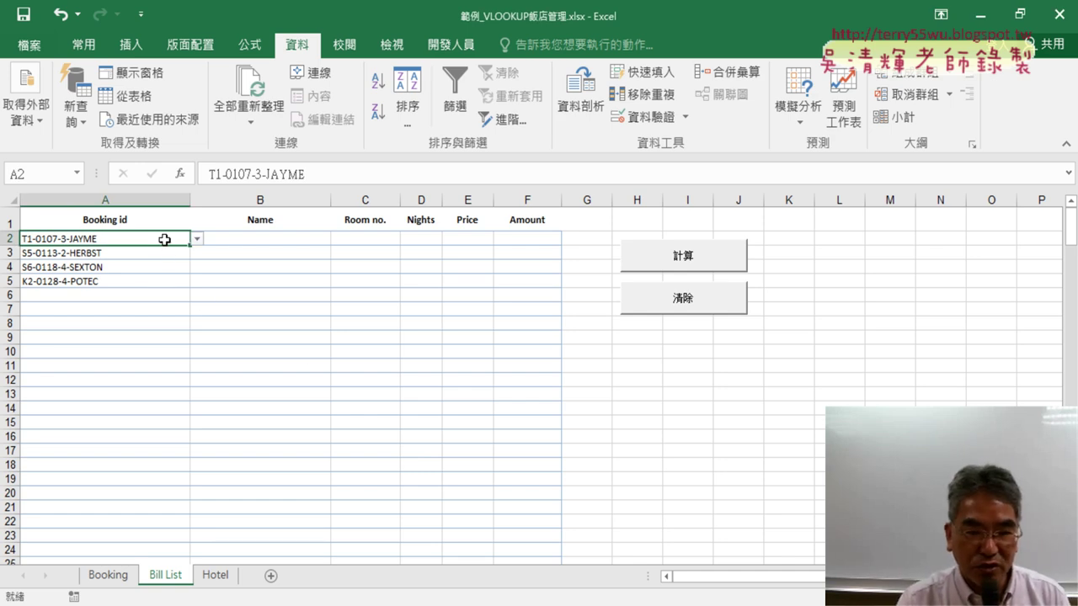
pyautogui.hotkey('ctrl', 'shift', 'Down')
pyautogui.hotkey('ctrl', 'shift', 'Down')
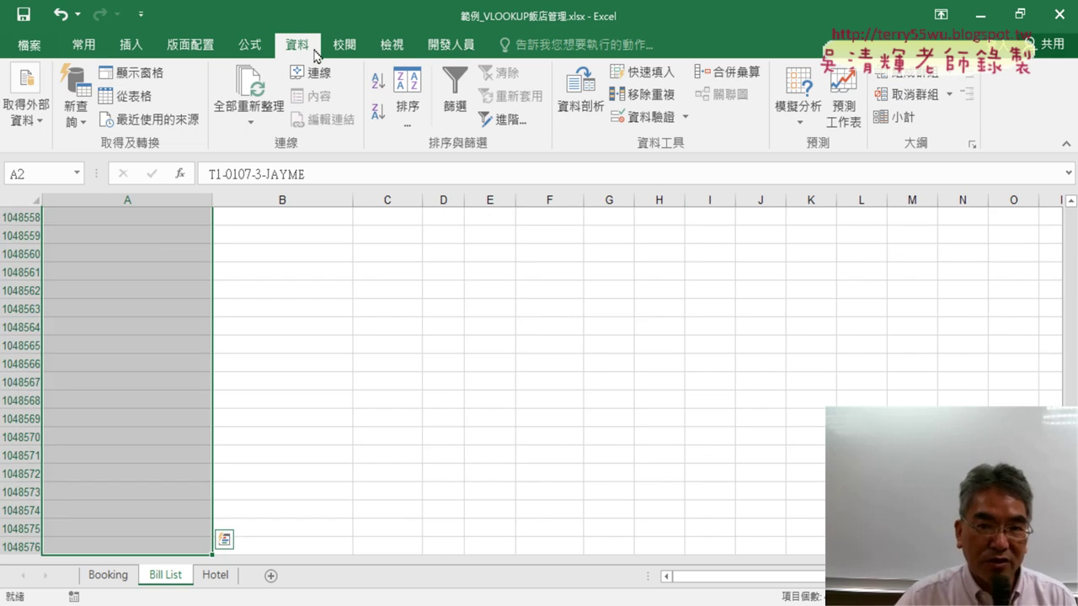
# Step: Apply list data validation with source =Booking_id to the selected Booking id cells
pyautogui.click(668, 121)
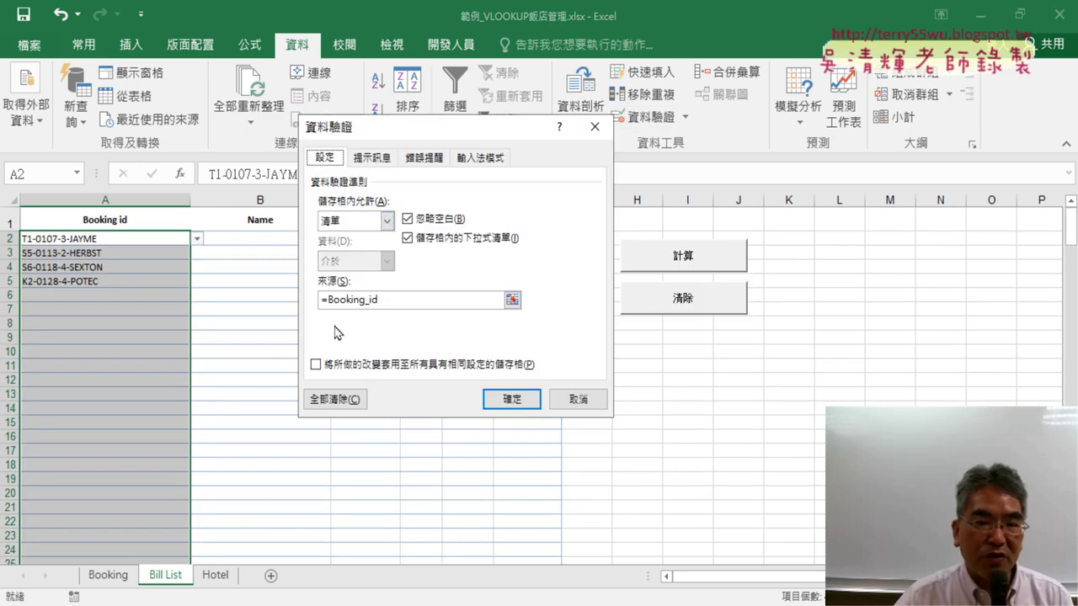
pyautogui.moveTo(388, 299); pyautogui.dragTo(327, 299)
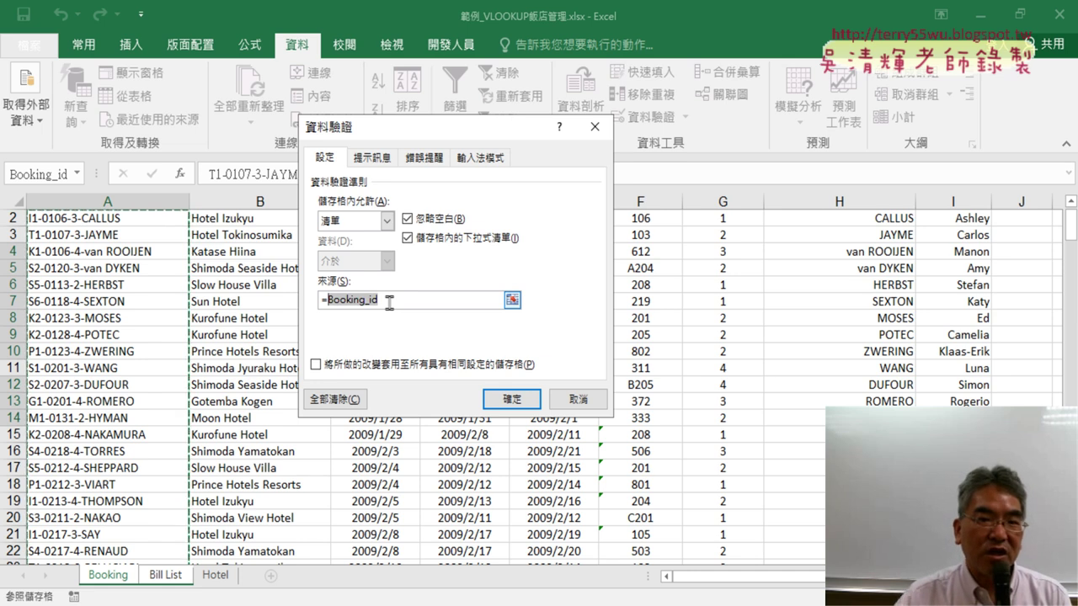
pyautogui.click(511, 399)
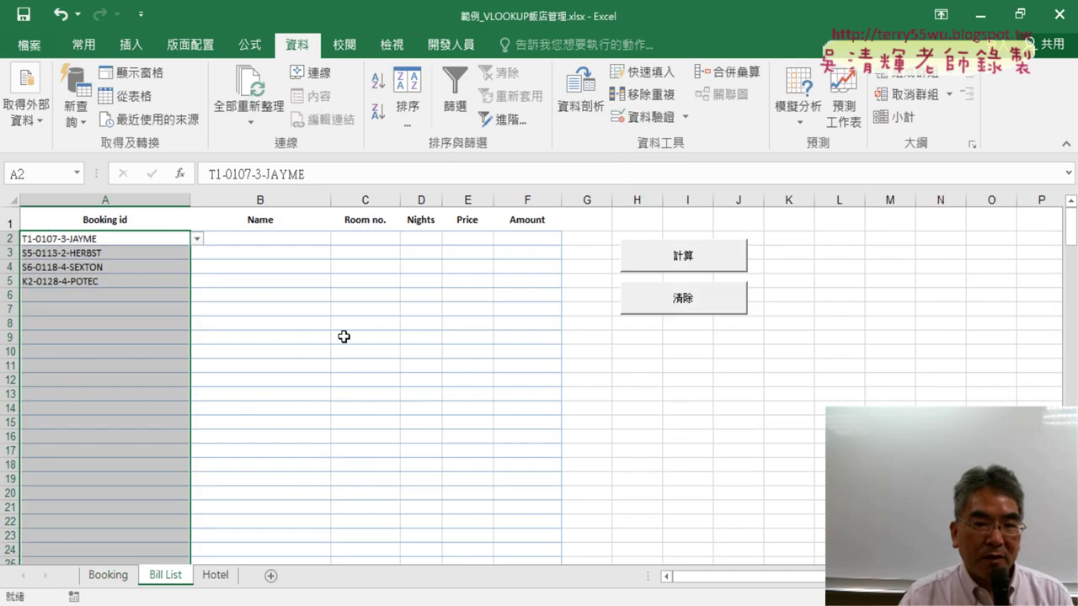
# Step: Pick booking ids from the dropdowns in A6 and A7
pyautogui.click(143, 296)
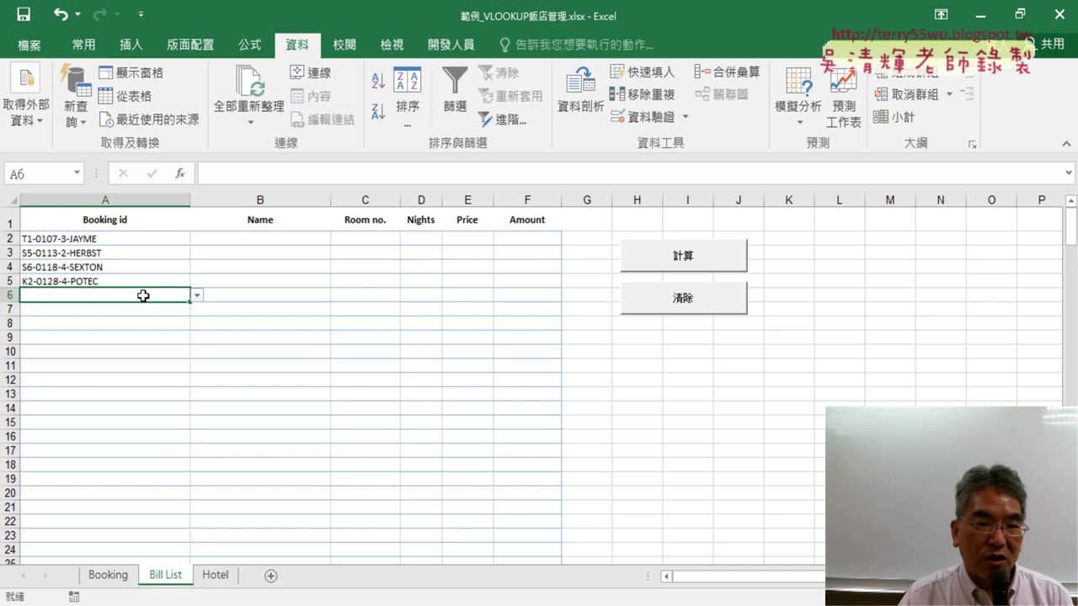
pyautogui.click(198, 296)
pyautogui.click(155, 360)
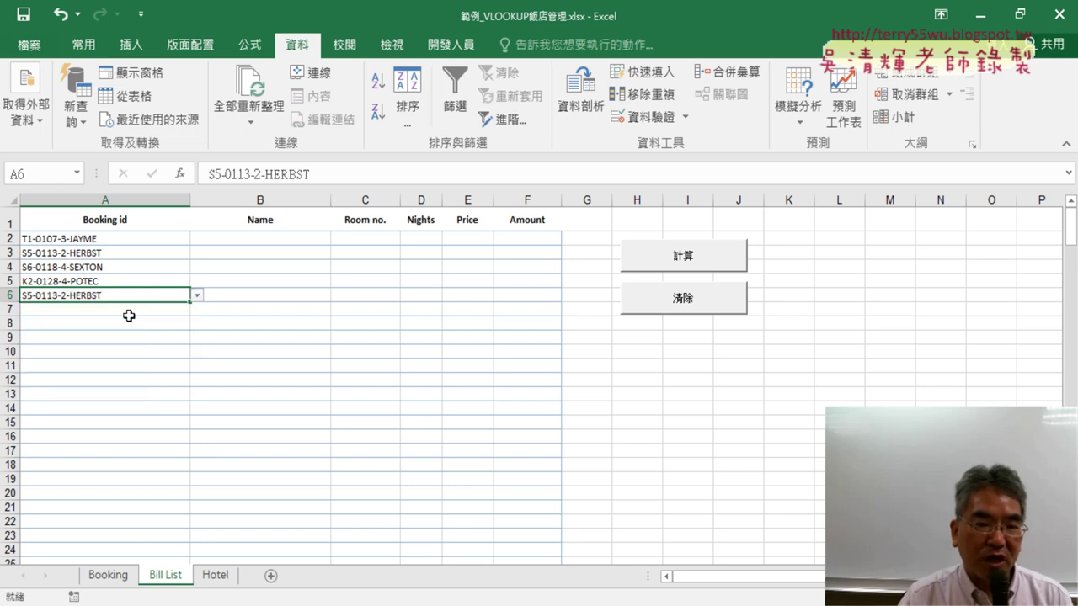
pyautogui.click(172, 310)
pyautogui.click(196, 310)
pyautogui.click(150, 403)
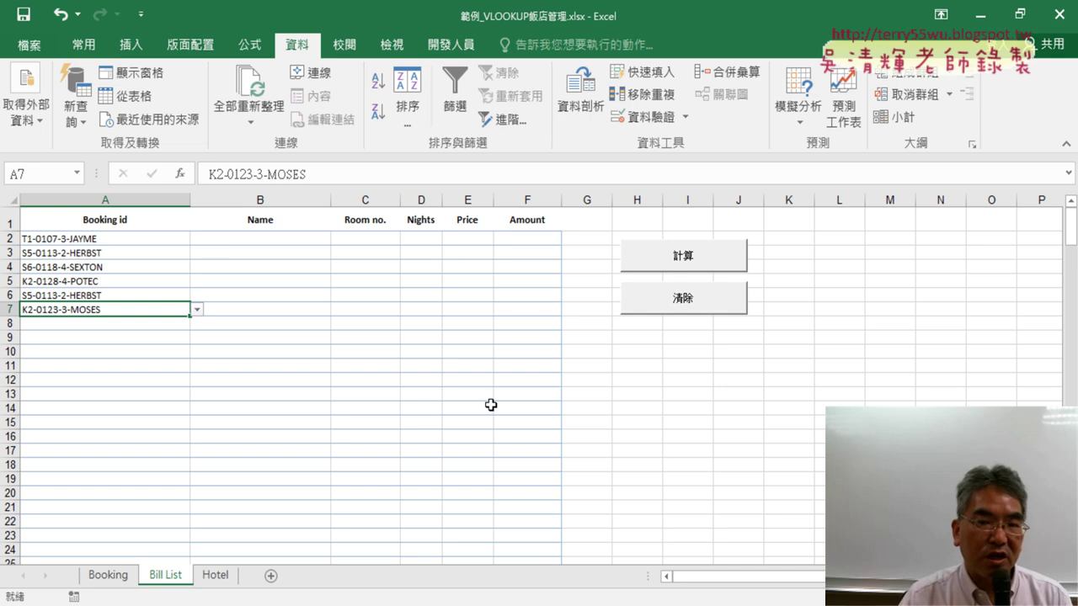
# Step: Calculate and clear the booking details twice using the 計算 and 清除 buttons
pyautogui.click(174, 393)
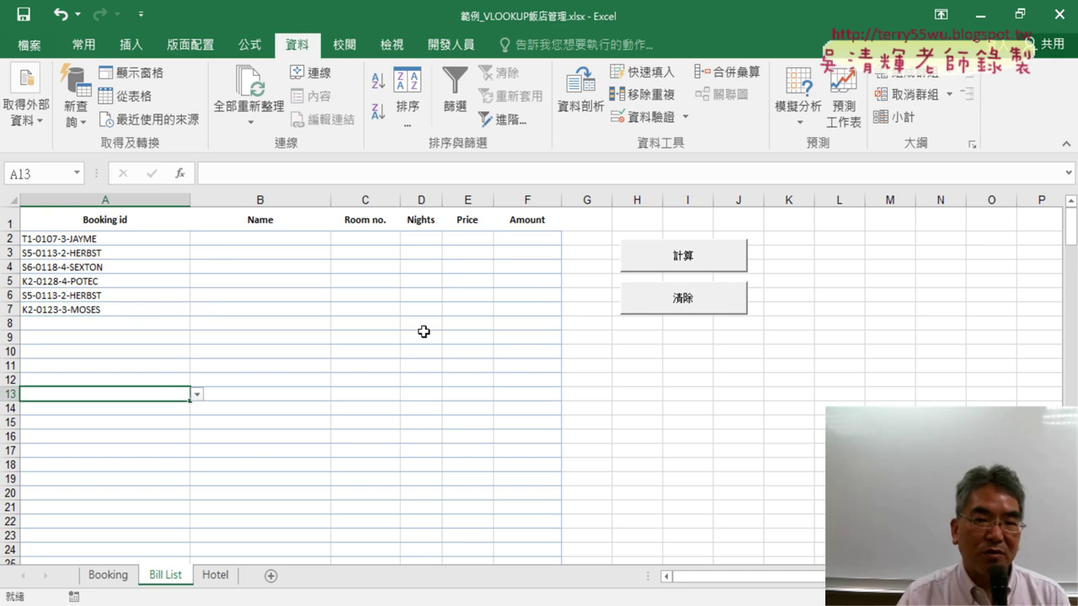
pyautogui.click(683, 259)
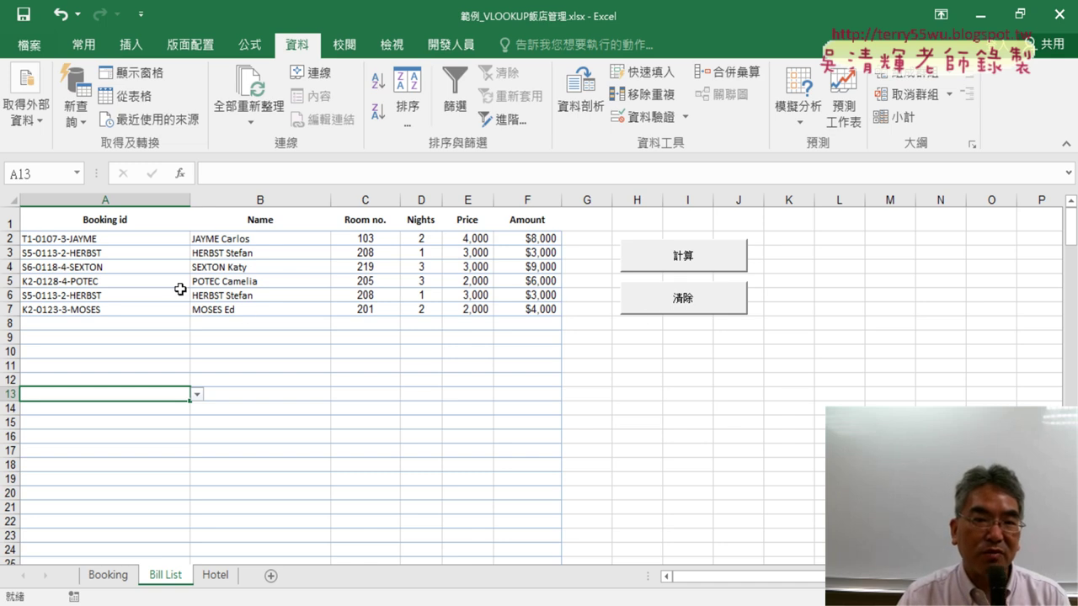
pyautogui.click(699, 313)
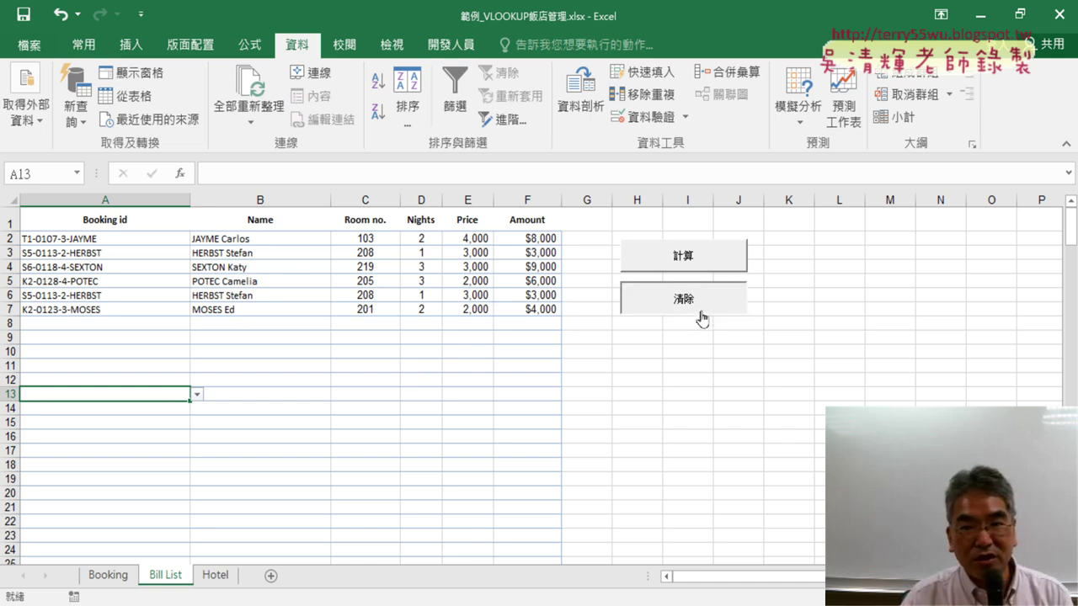
pyautogui.click(695, 257)
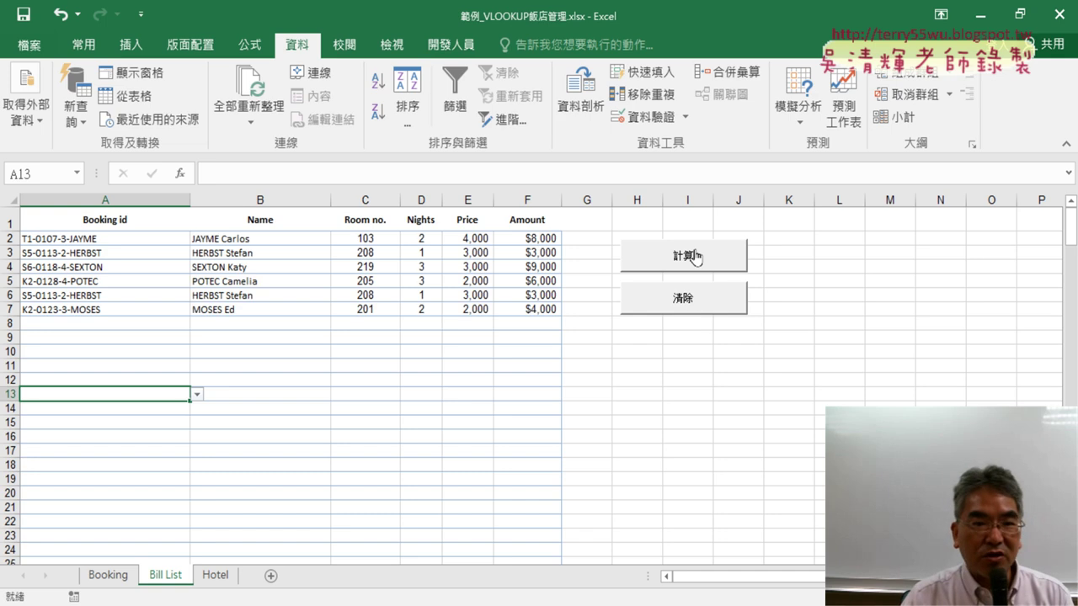
pyautogui.click(680, 308)
# Step: Pick booking ids from the dropdowns in A8 and A9
pyautogui.click(162, 324)
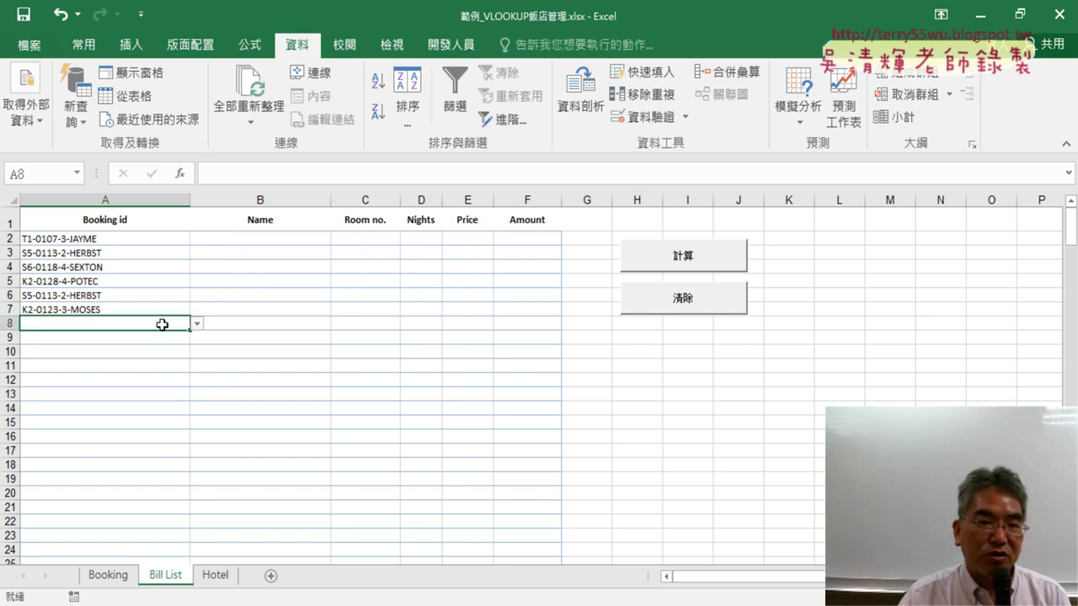
pyautogui.click(197, 324)
pyautogui.click(160, 409)
pyautogui.click(173, 338)
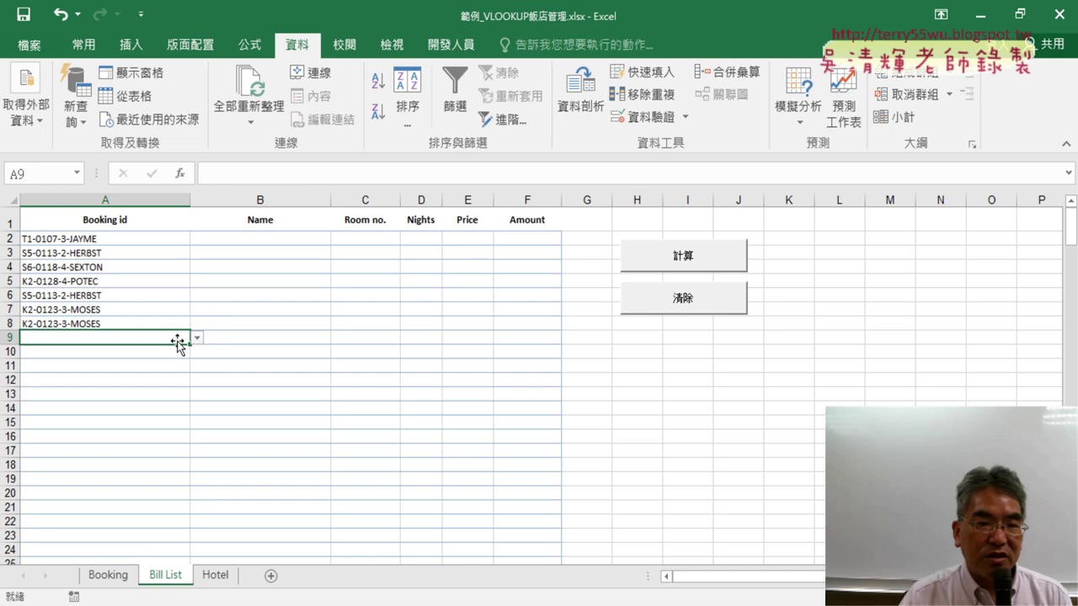
pyautogui.click(197, 337)
pyautogui.click(111, 426)
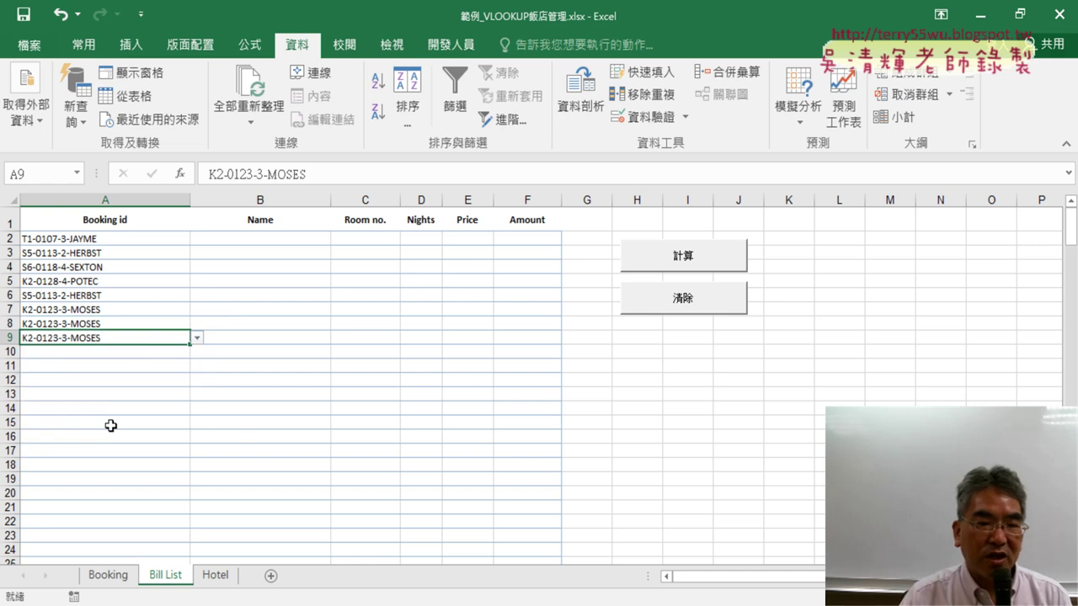
# Step: Pick a booking id for A10, calculate details for all nine bookings, and select them
pyautogui.click(157, 349)
pyautogui.click(197, 352)
pyautogui.click(132, 430)
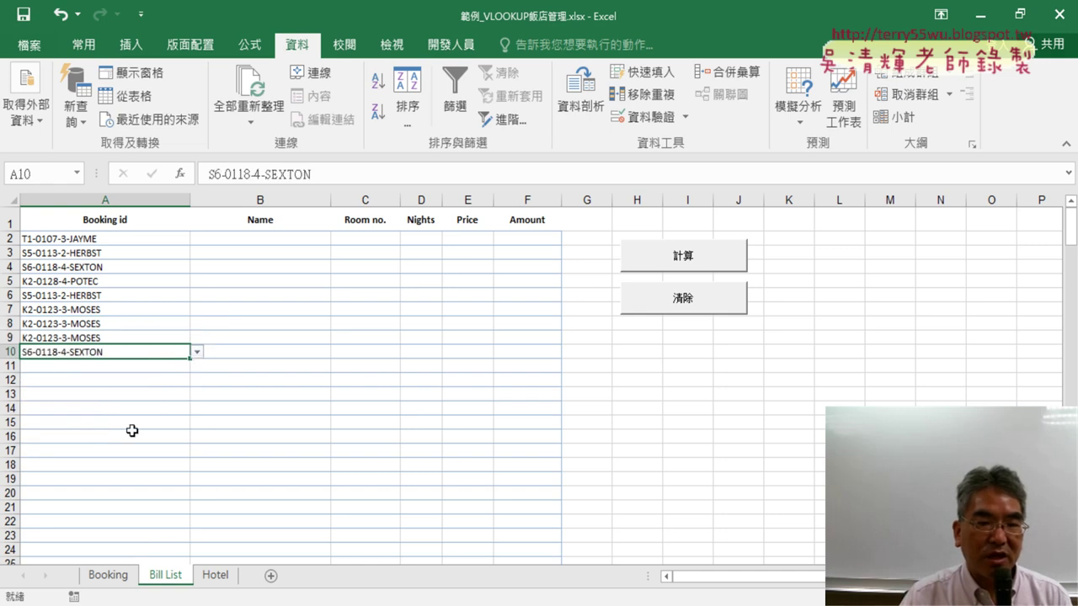
pyautogui.click(652, 273)
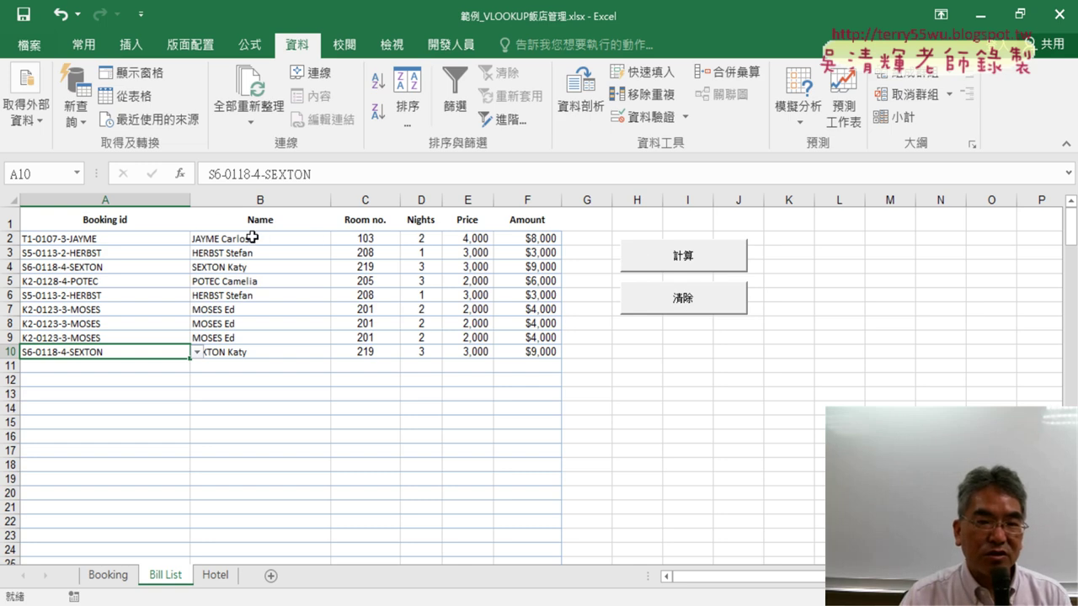
pyautogui.moveTo(252, 238); pyautogui.dragTo(529, 357)
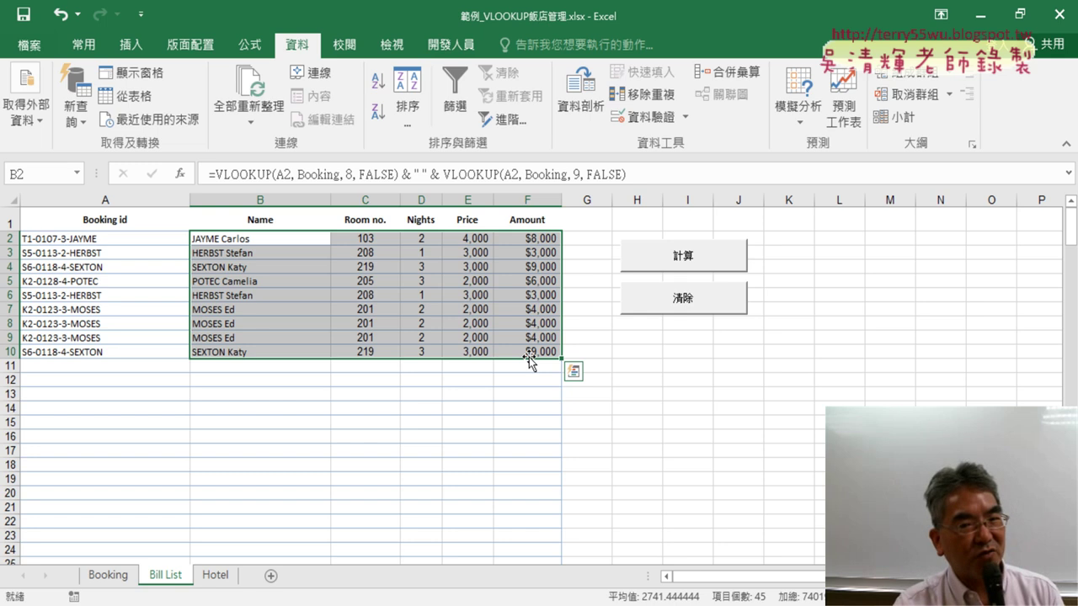
# Step: Clear the calculated details in B2:F10 with the 清除 button
pyautogui.click(699, 307)
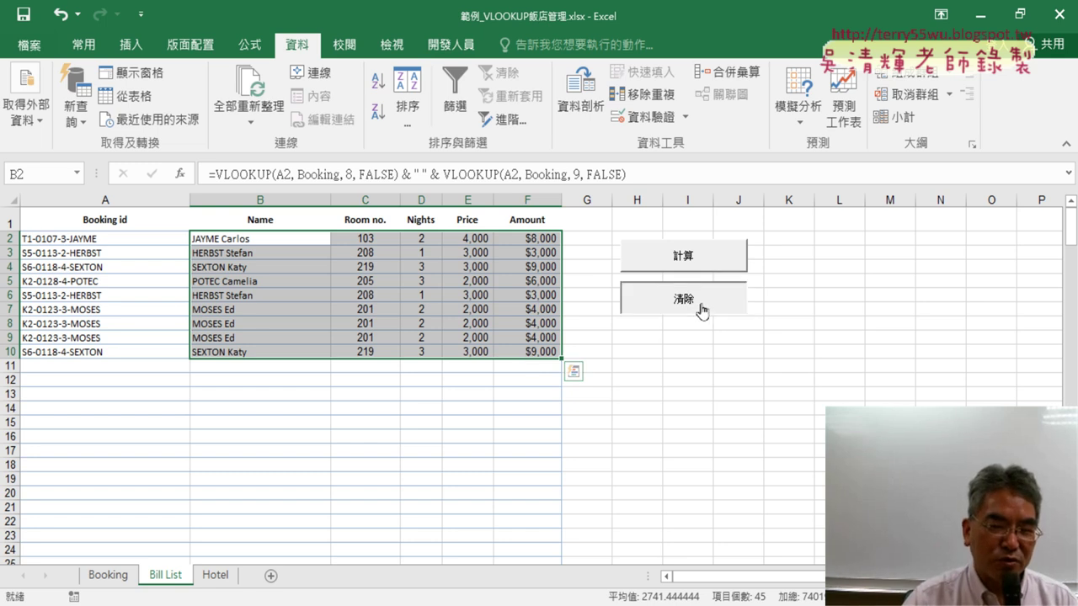
# Step: Delete all booking ids from row 3 downward
pyautogui.click(158, 396)
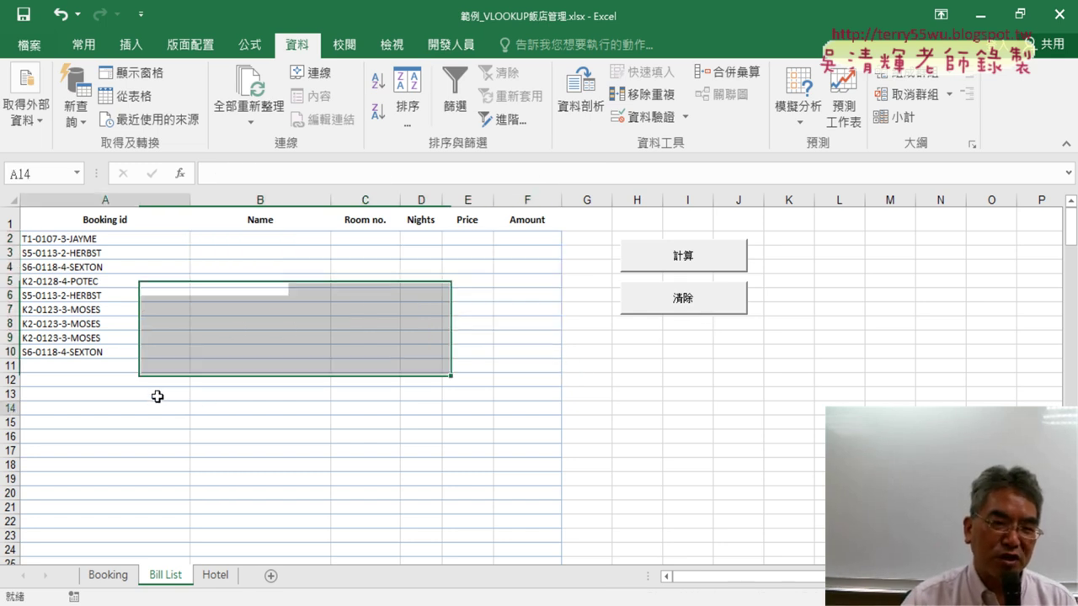
pyautogui.moveTo(158, 408); pyautogui.dragTo(84, 252)
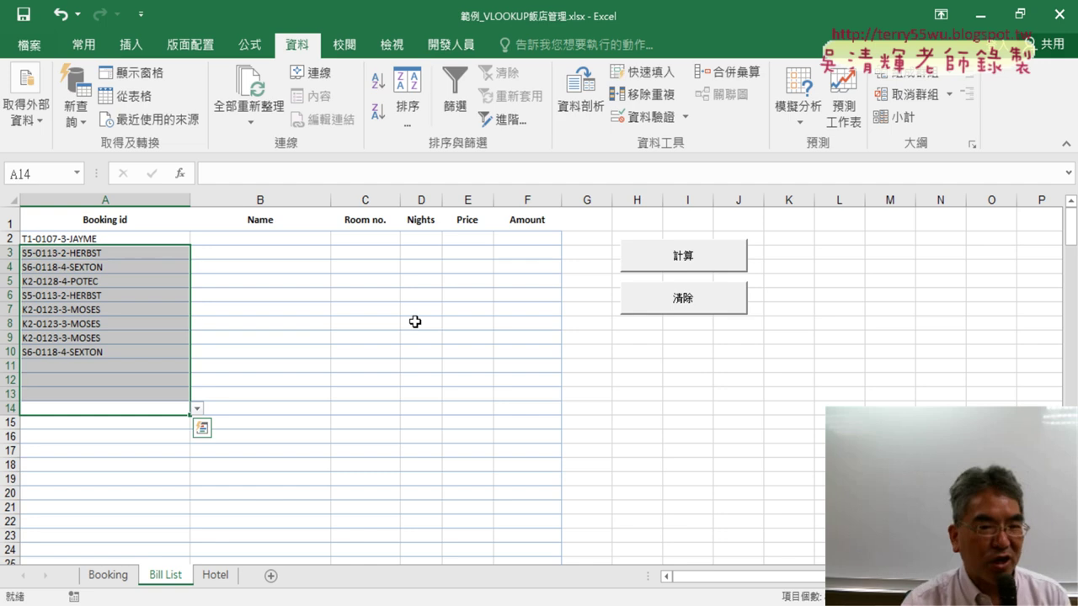
pyautogui.press('Delete')
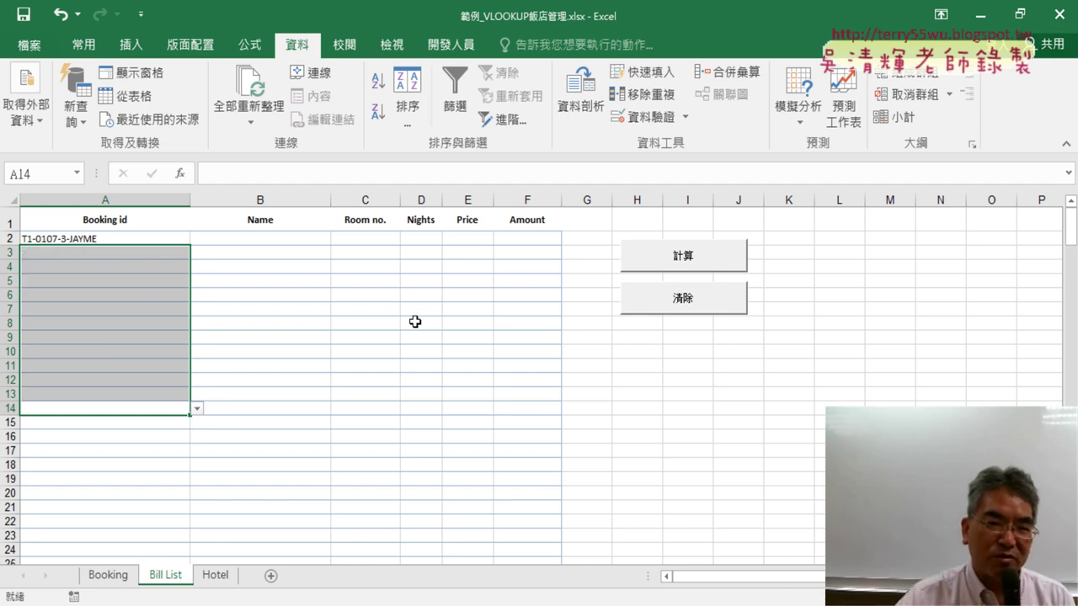
# Step: Switch A2 to a different booking id, calculate its details, then clear them
pyautogui.click(186, 243)
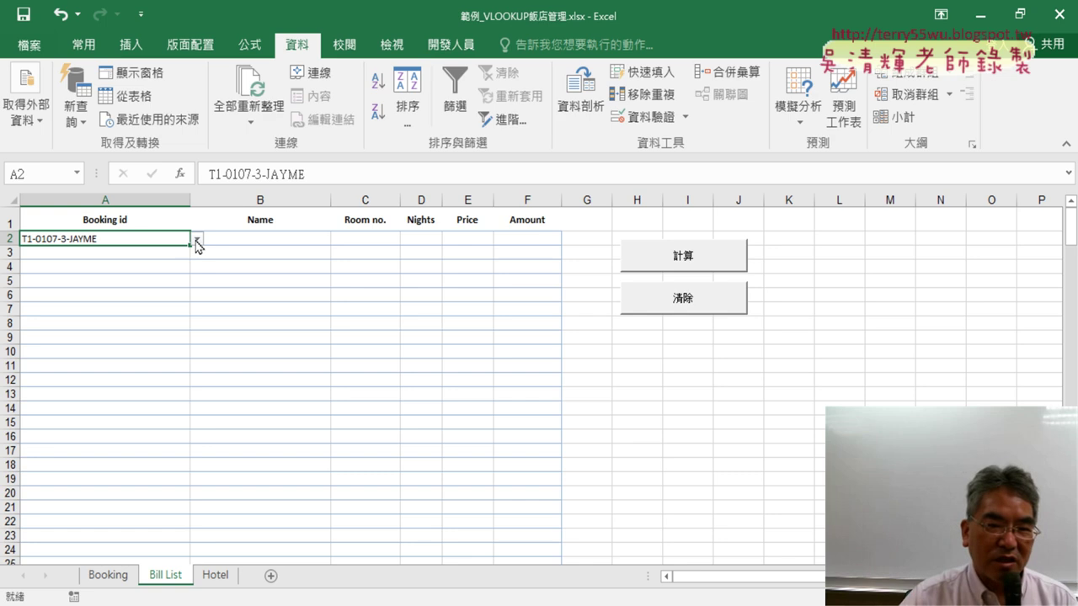
pyautogui.click(196, 239)
pyautogui.click(164, 267)
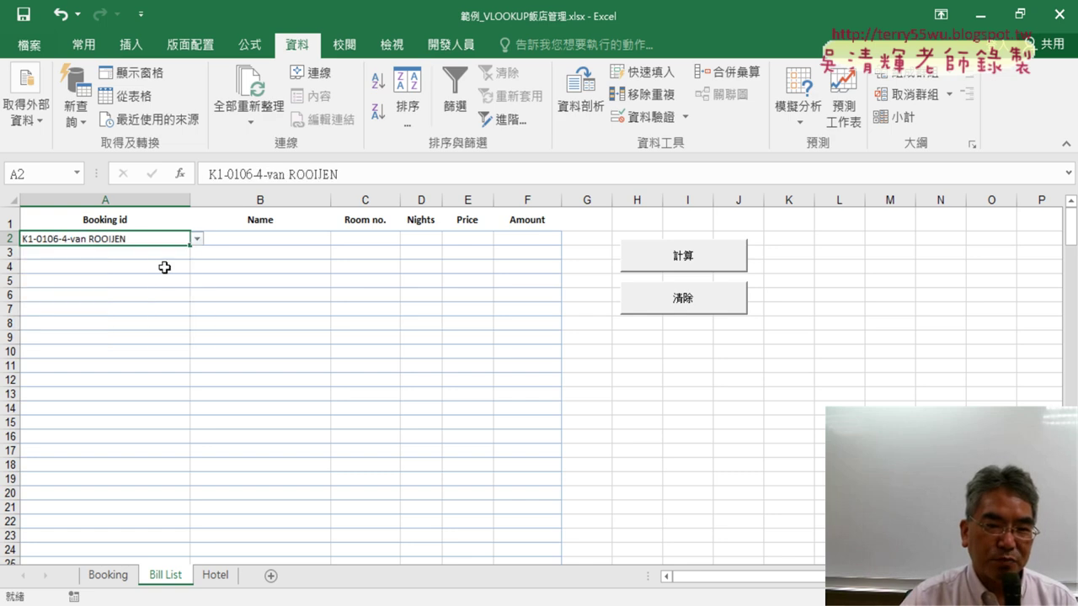
pyautogui.click(731, 268)
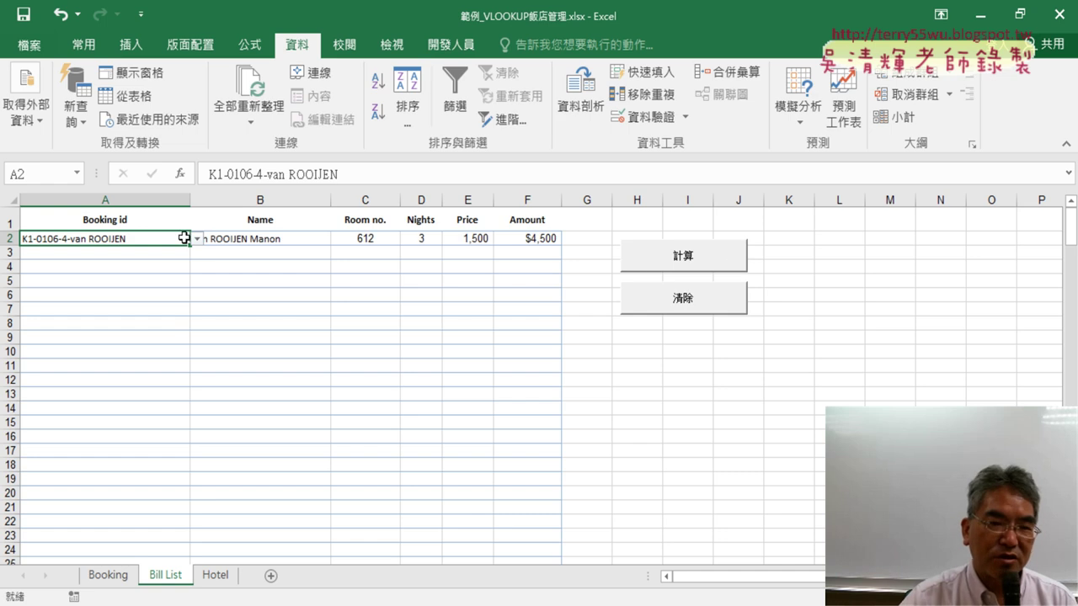
pyautogui.click(681, 298)
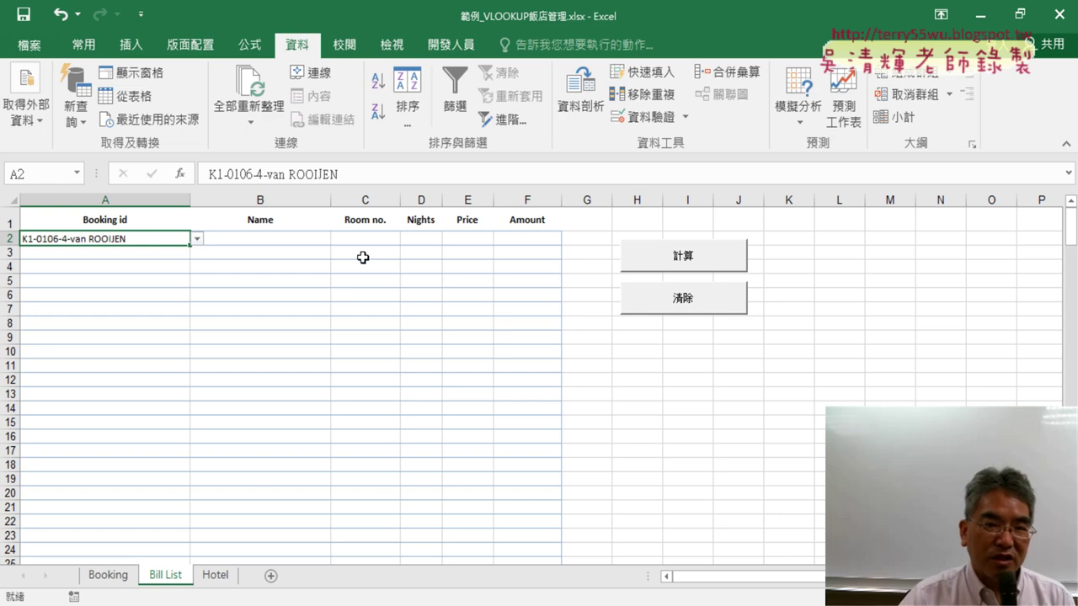
# Step: Fill row 2 with room 612, 3 nights, $4,500, then delete A2's booking id
pyautogui.click(271, 239)
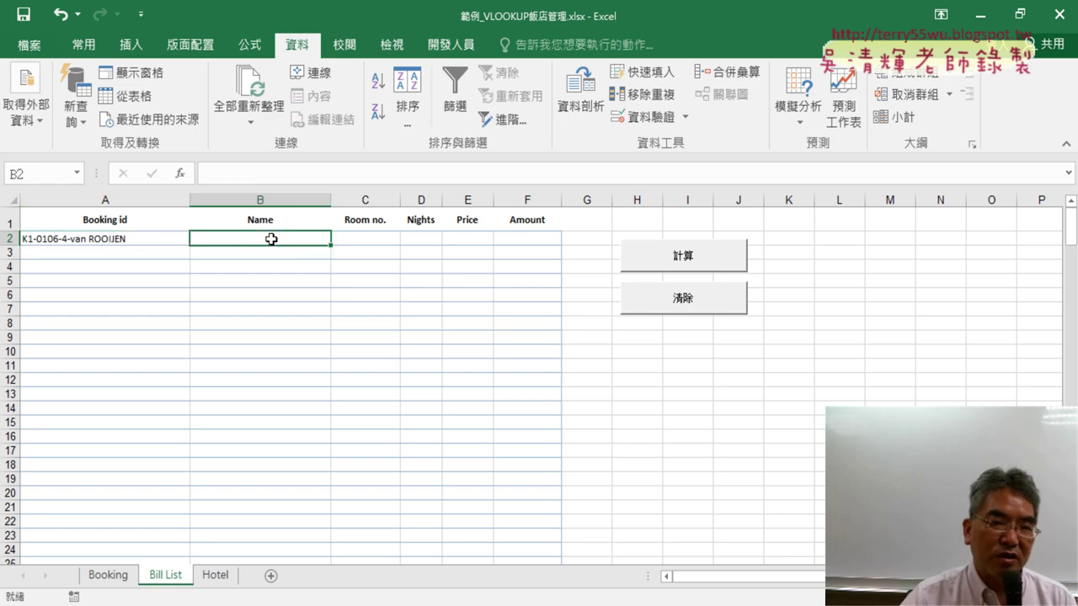
pyautogui.click(149, 237)
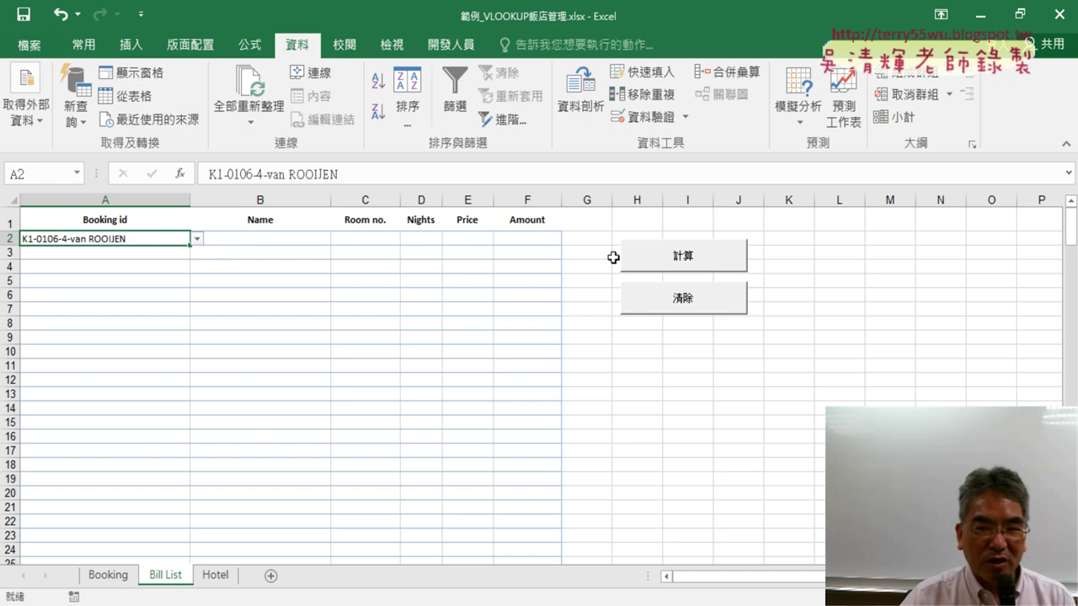
pyautogui.moveTo(258, 237); pyautogui.dragTo(533, 237)
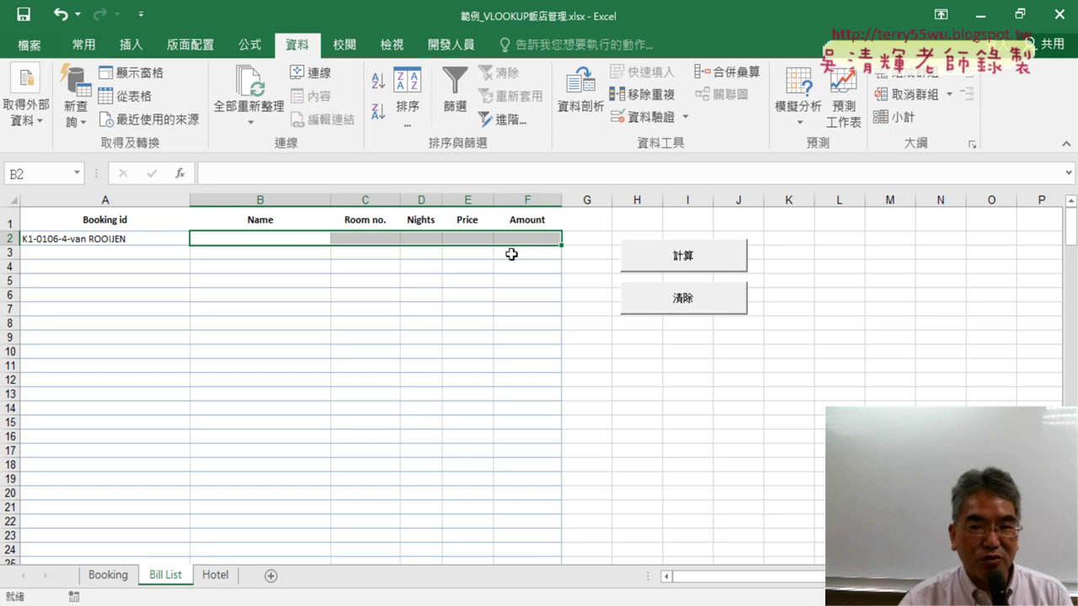
pyautogui.click(690, 261)
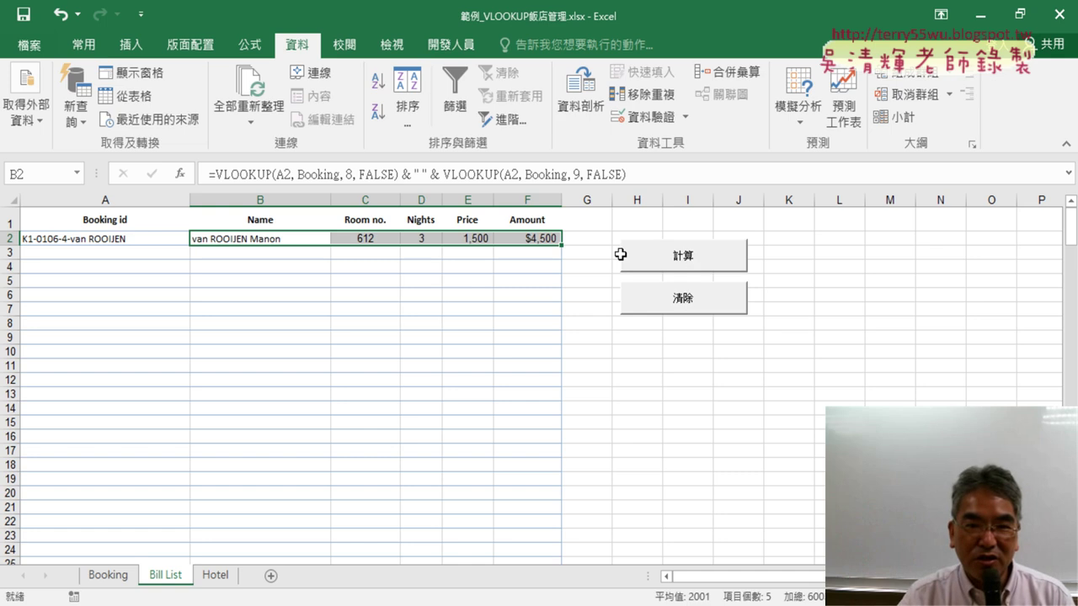
pyautogui.click(160, 240)
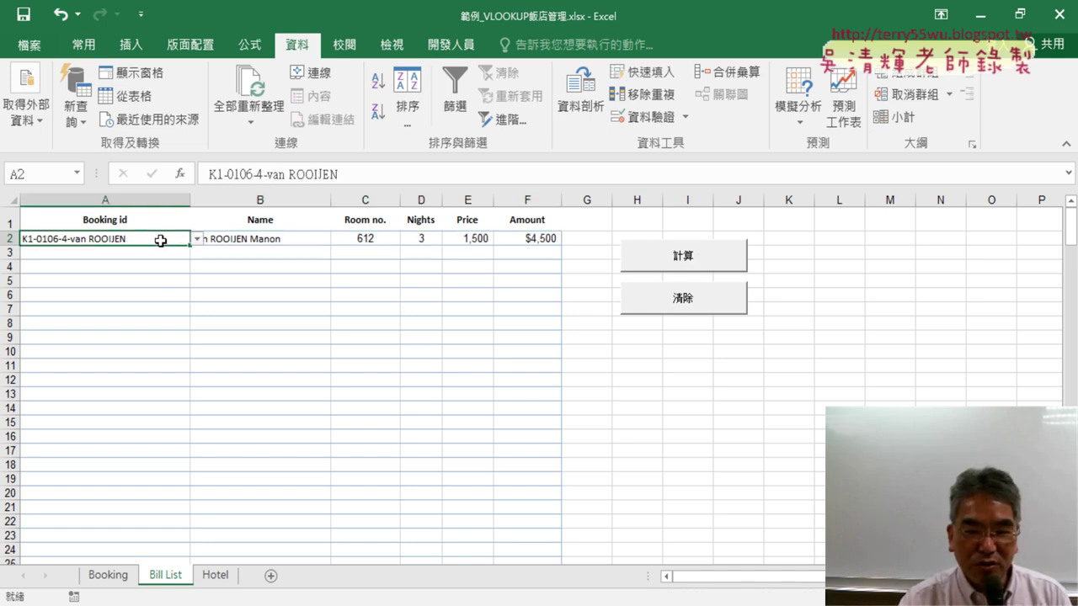
pyautogui.press('Delete')
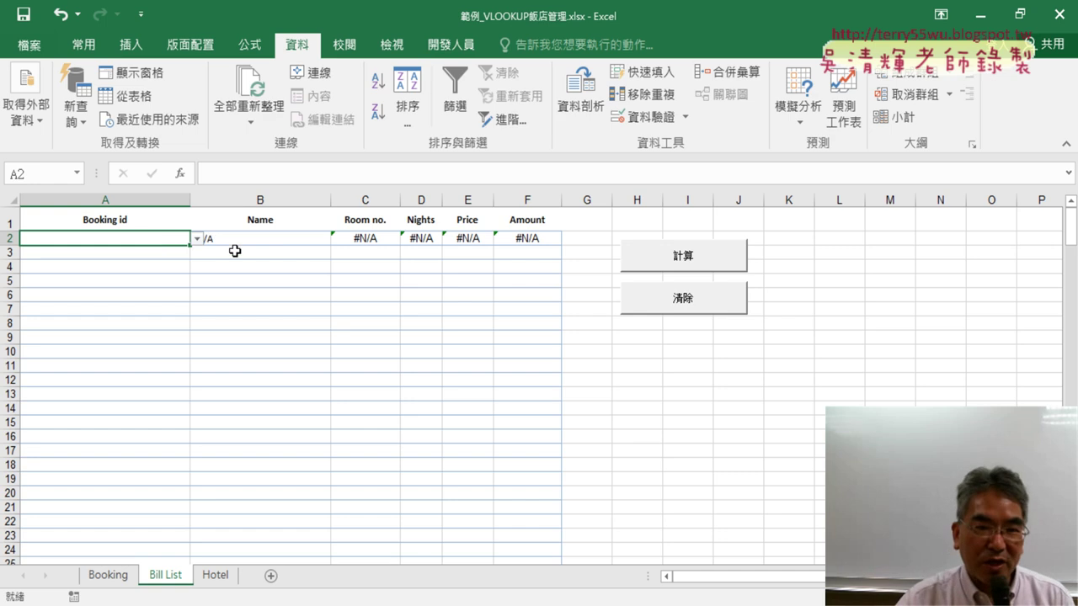
pyautogui.click(253, 238)
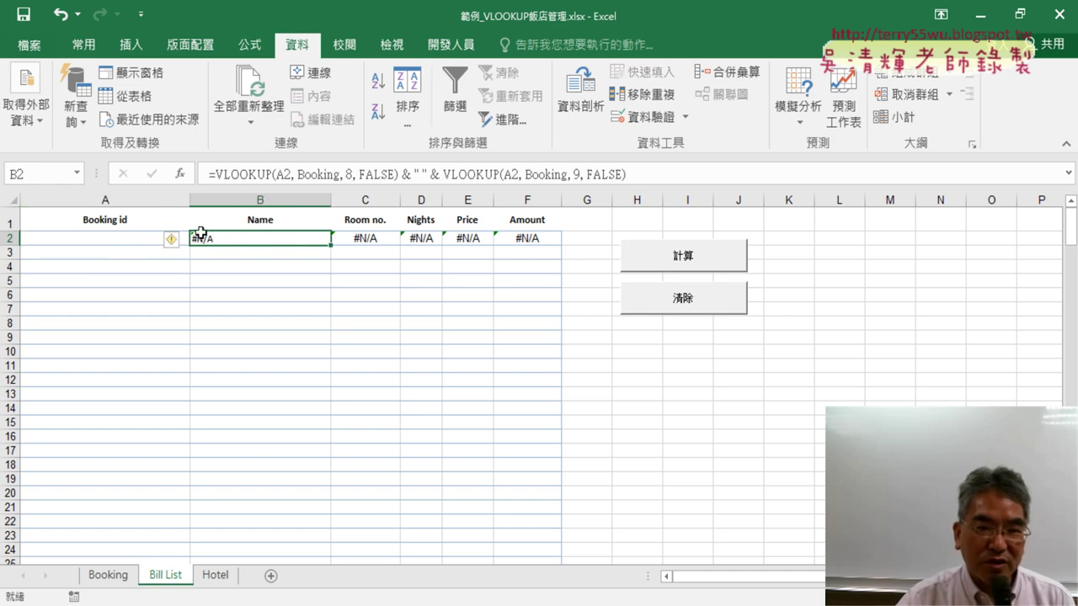
pyautogui.click(102, 239)
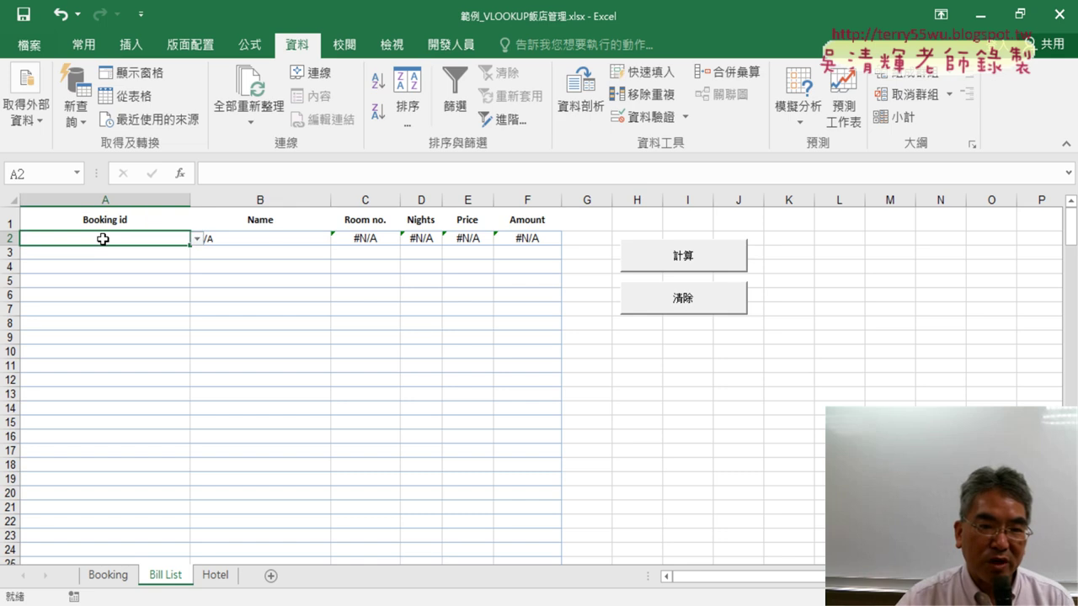
pyautogui.click(276, 240)
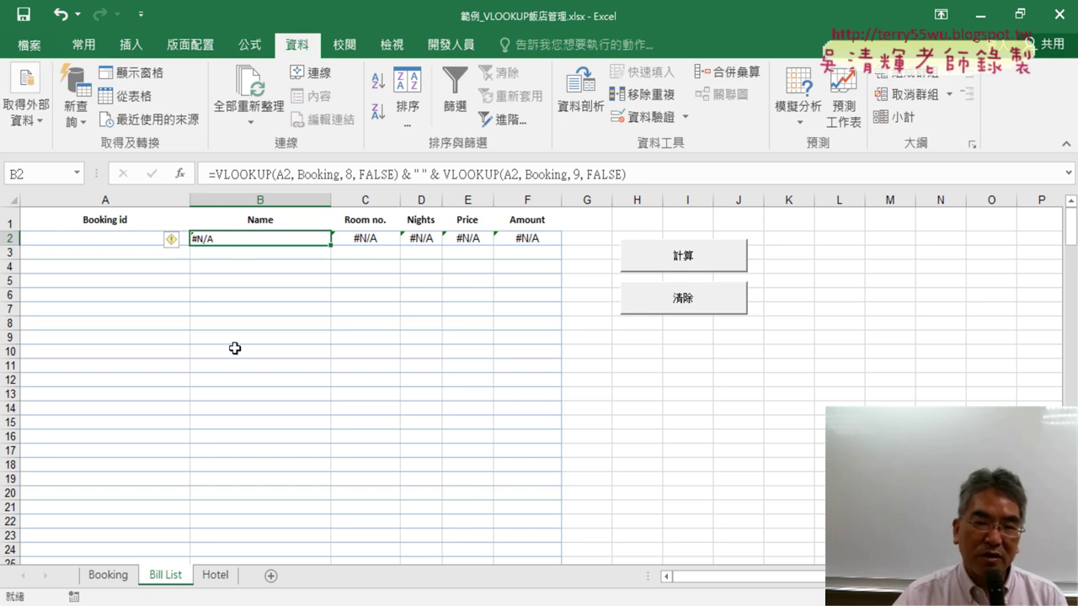
# Step: Insert IF(A2="","", before the VLOOKUPs in B2's Name formula
pyautogui.click(215, 175)
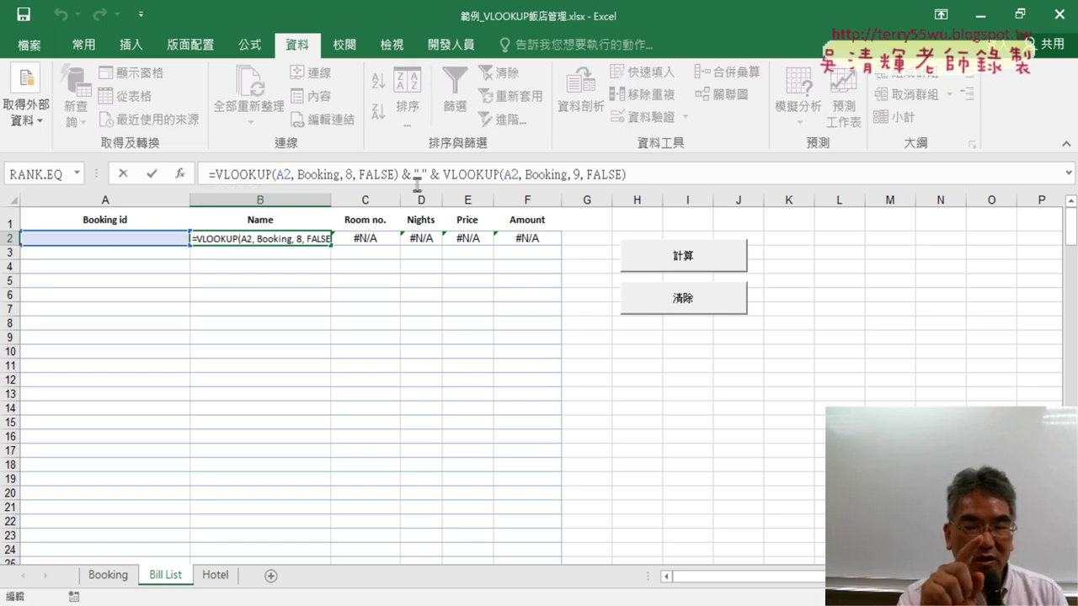
pyautogui.write('ㄌ')
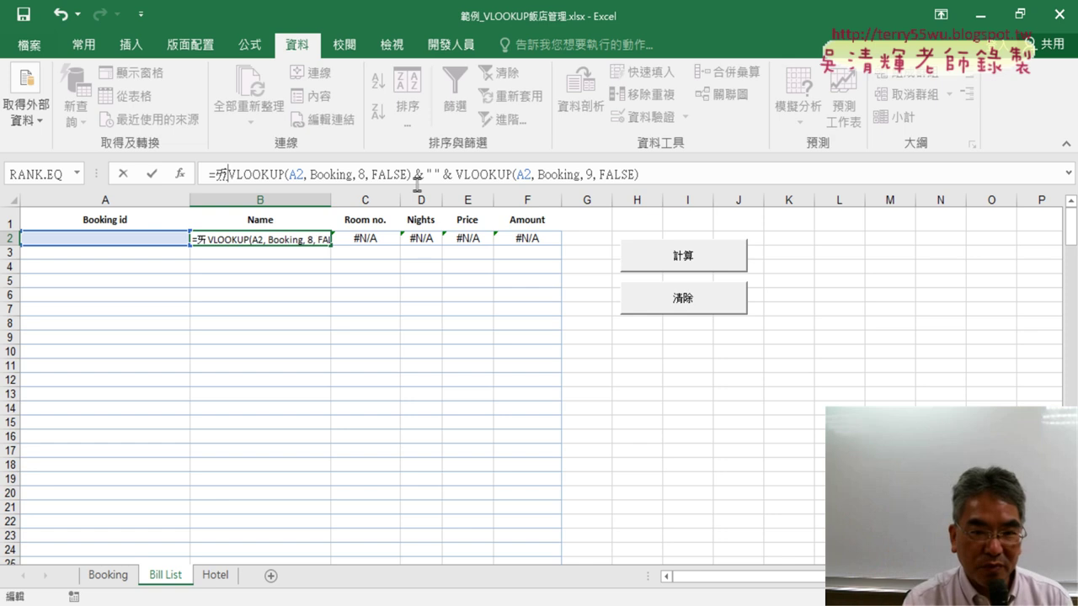
pyautogui.press('BackSpace')
pyautogui.write('if')
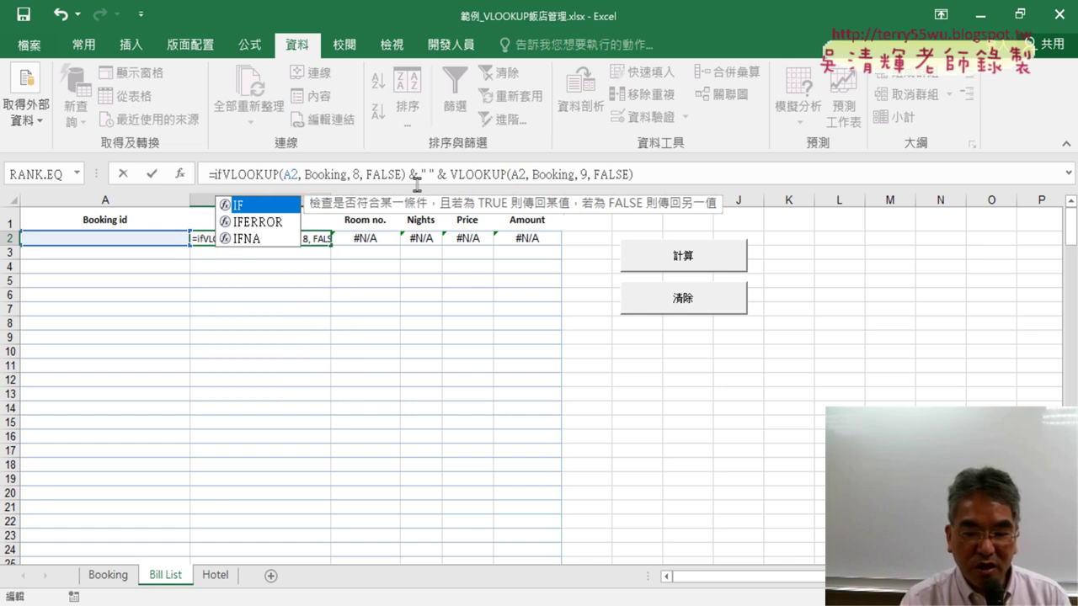
pyautogui.write('(')
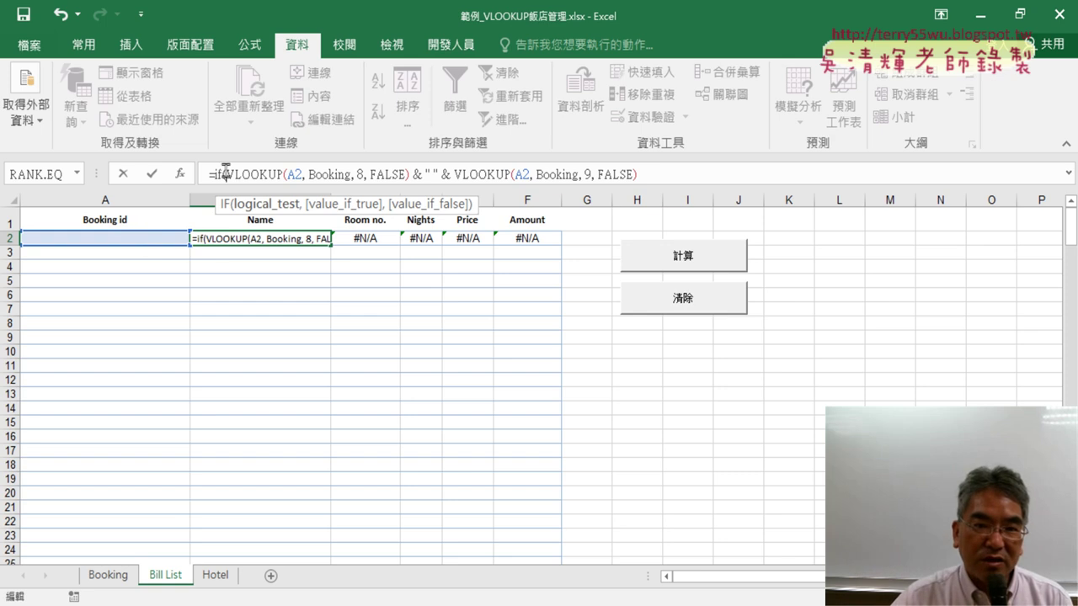
pyautogui.click(129, 240)
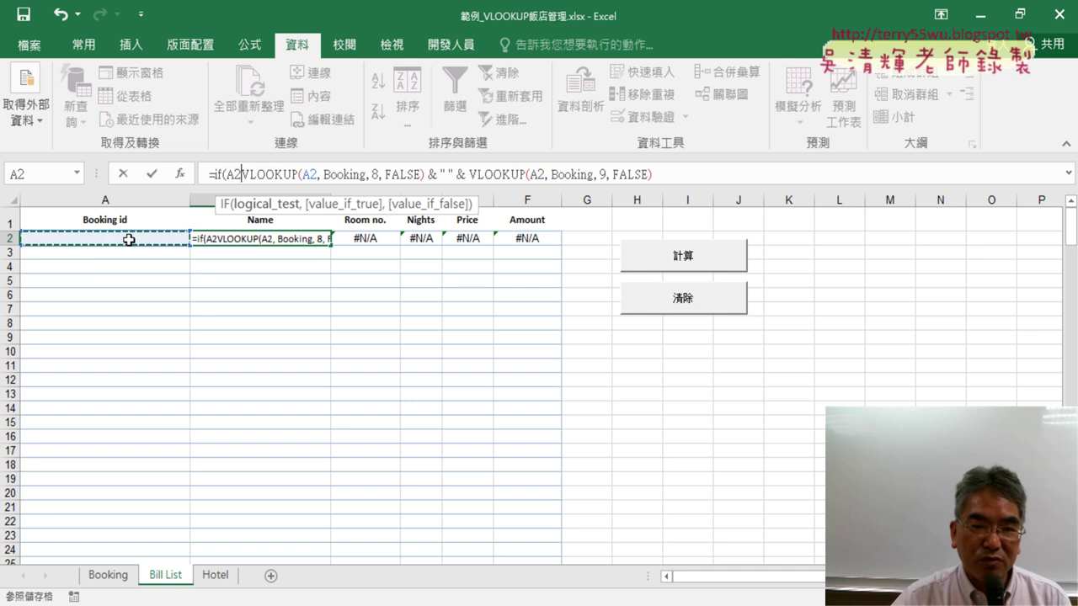
pyautogui.write('=')
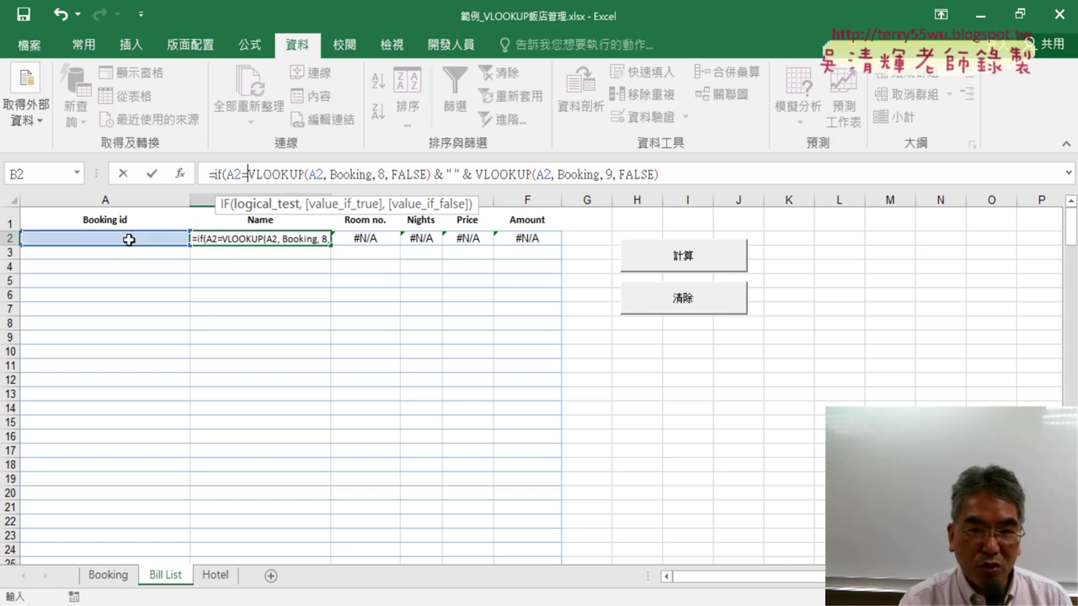
pyautogui.write('""')
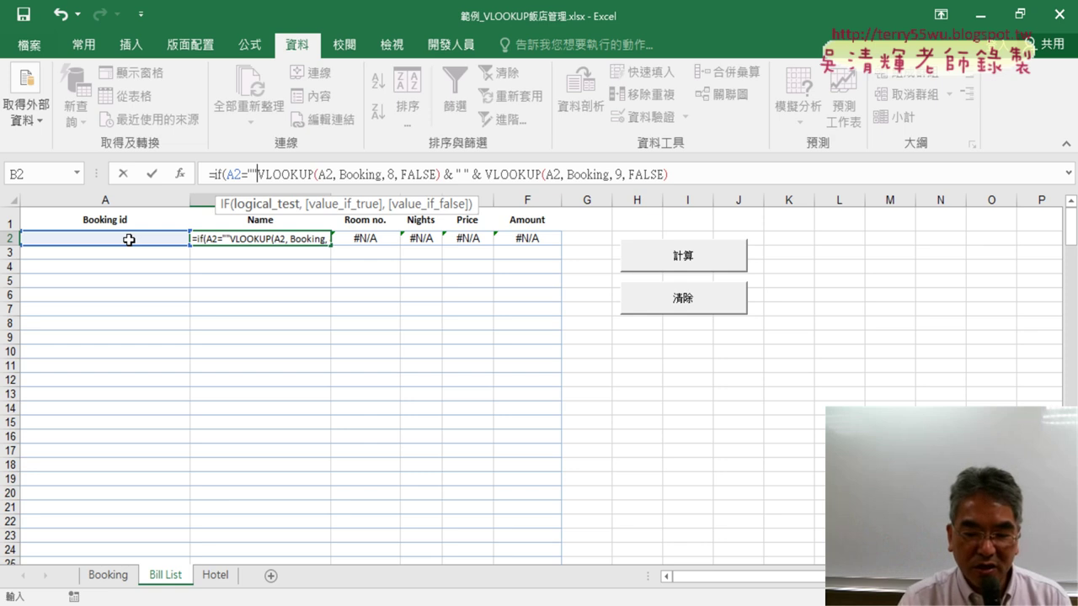
pyautogui.write(',')
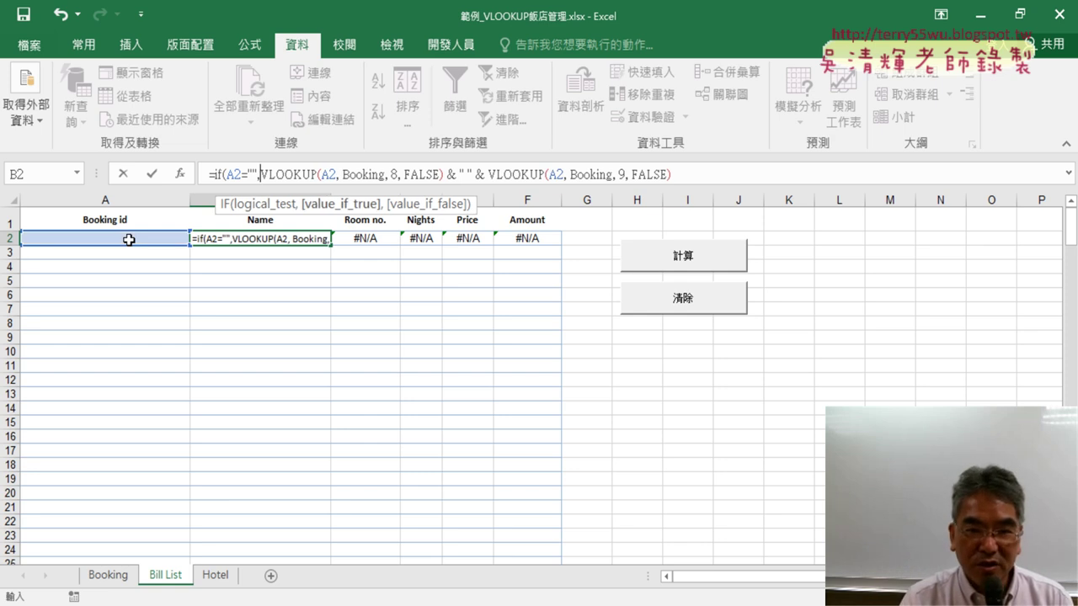
pyautogui.write('"')
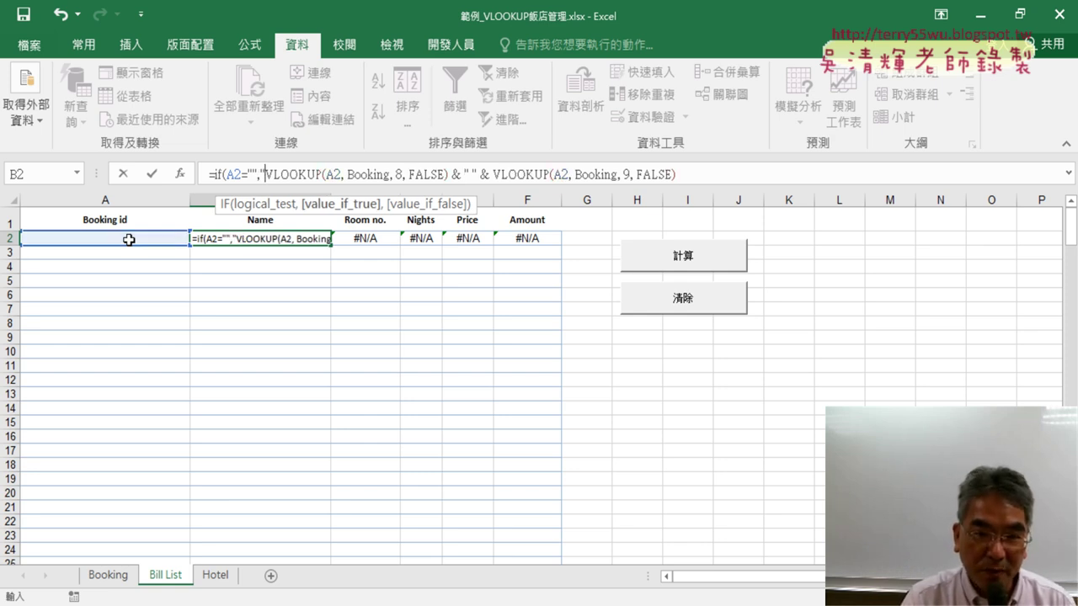
pyautogui.write('"')
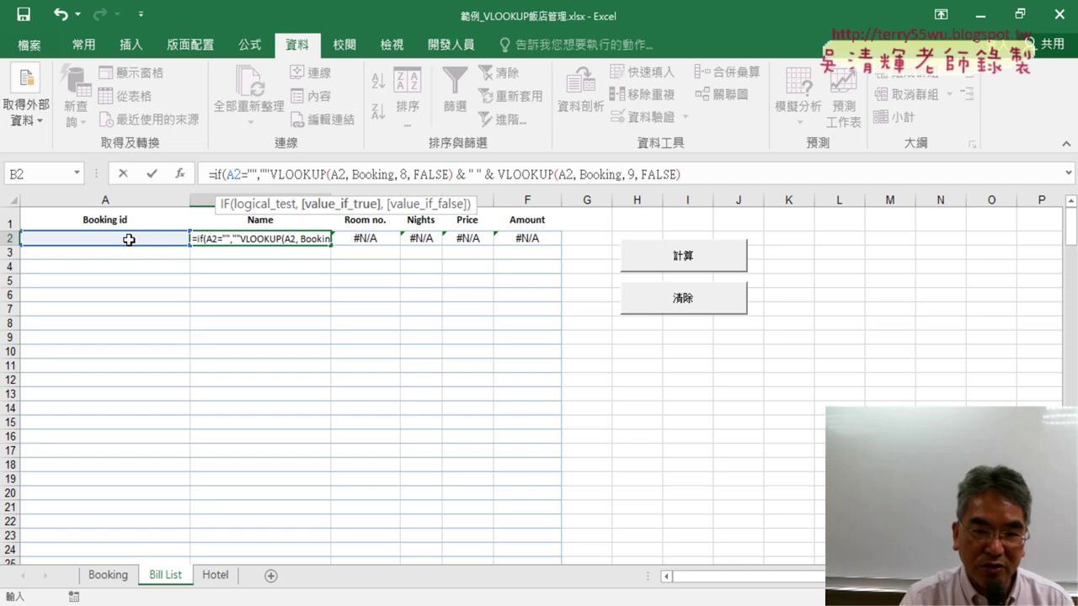
pyautogui.write(',')
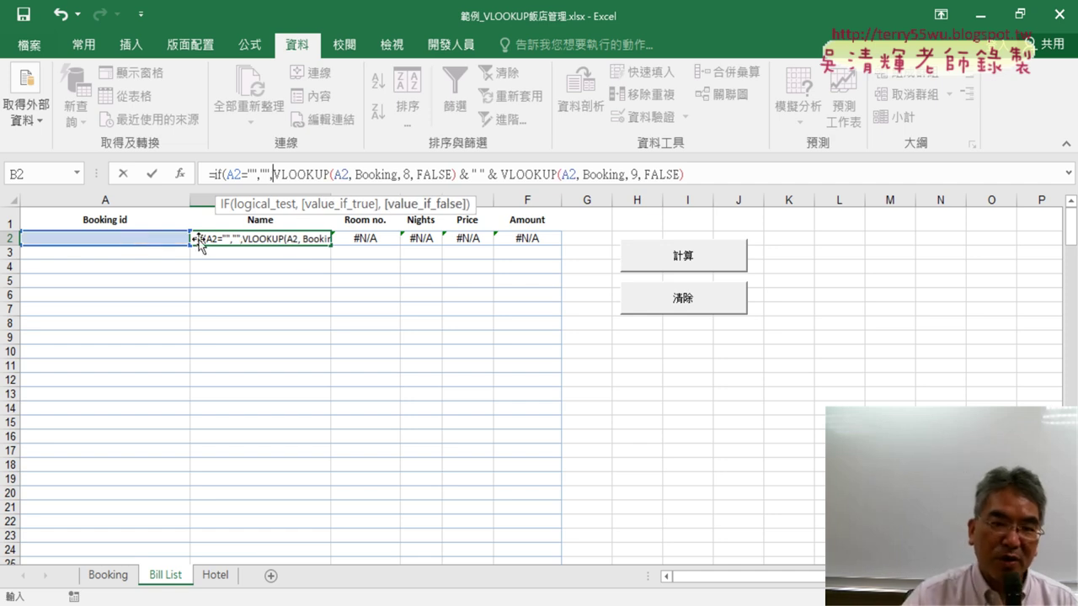
pyautogui.write(')')
pyautogui.click(712, 178)
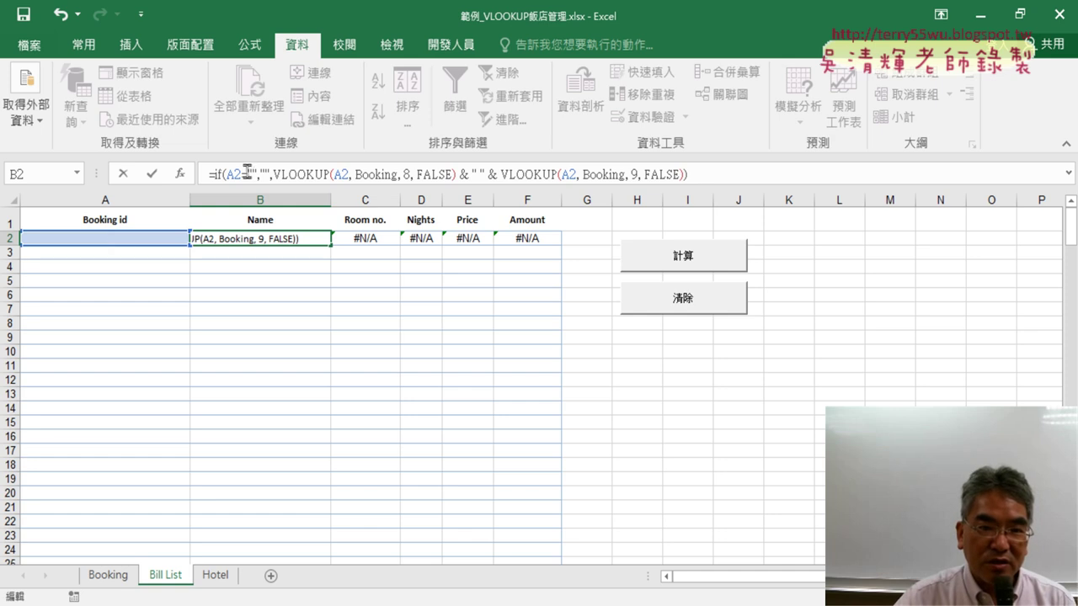
pyautogui.click(251, 173)
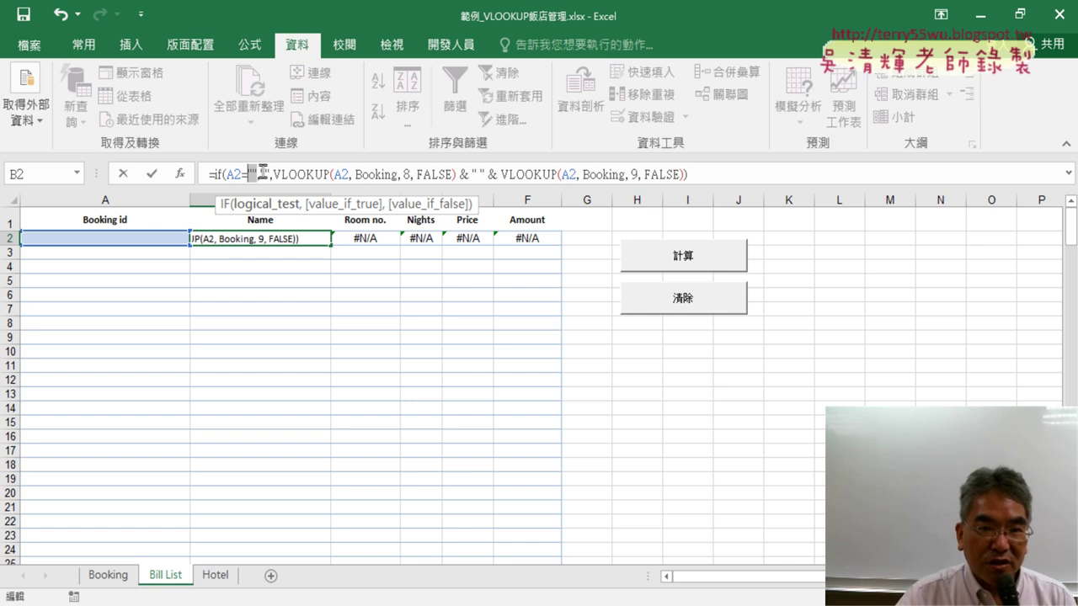
pyautogui.doubleClick(266, 174)
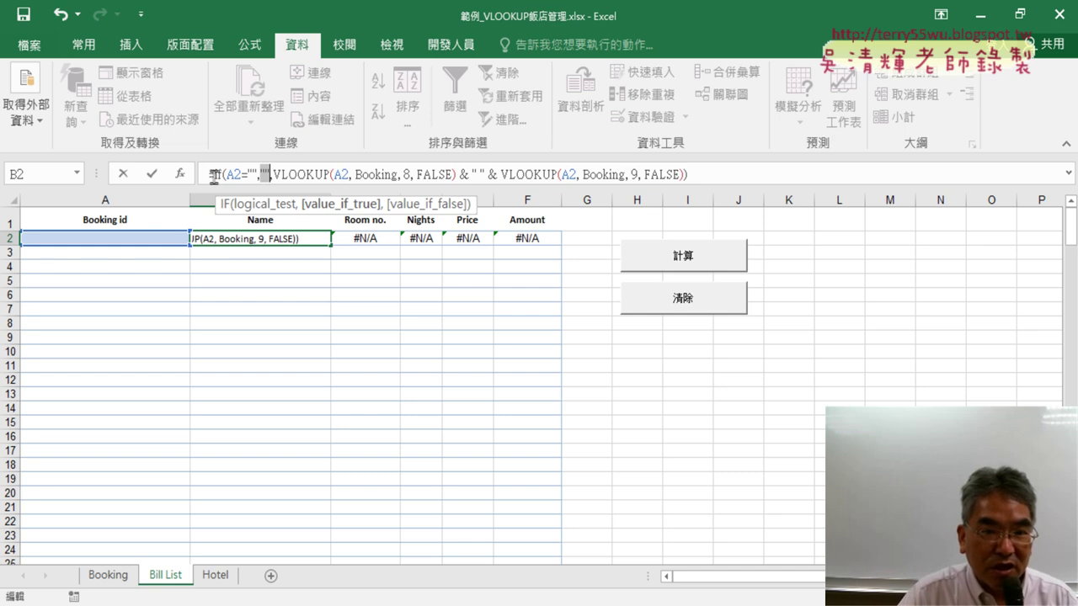
pyautogui.moveTo(229, 178); pyautogui.dragTo(253, 177)
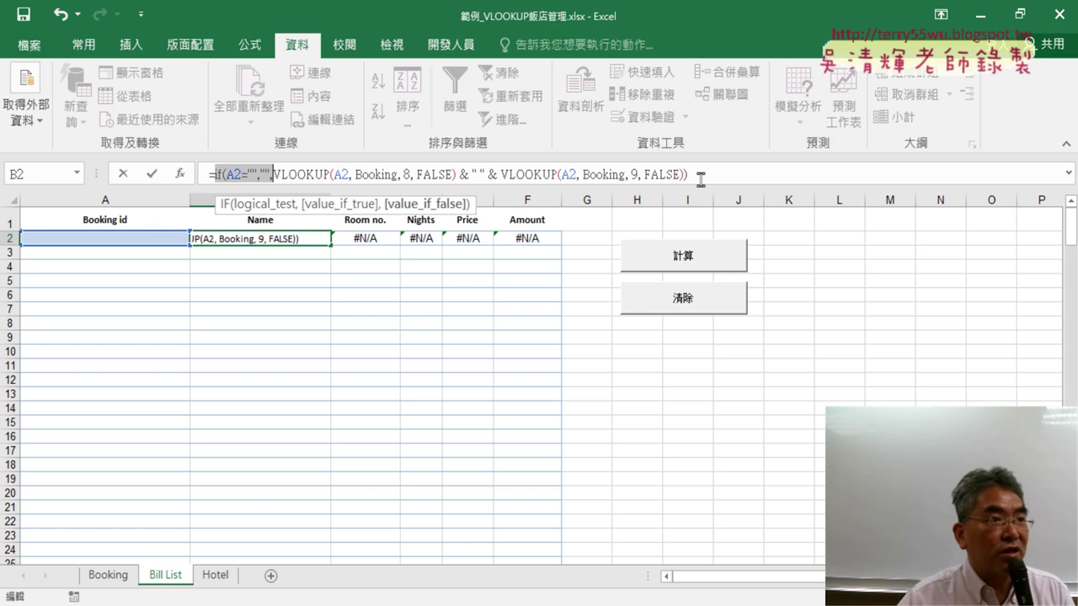
pyautogui.click(150, 174)
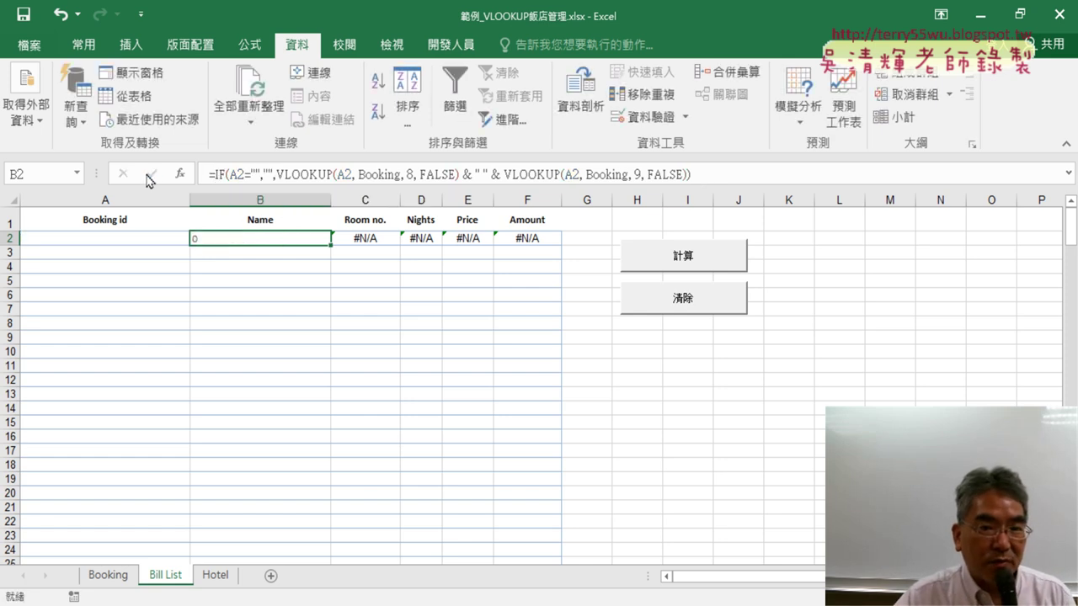
pyautogui.click(131, 244)
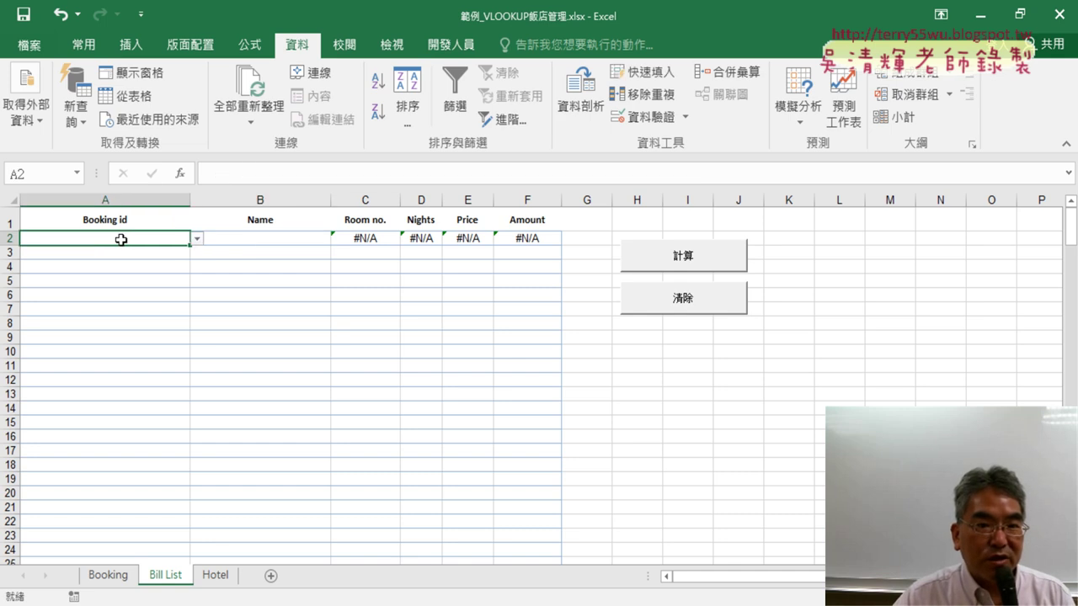
pyautogui.click(286, 239)
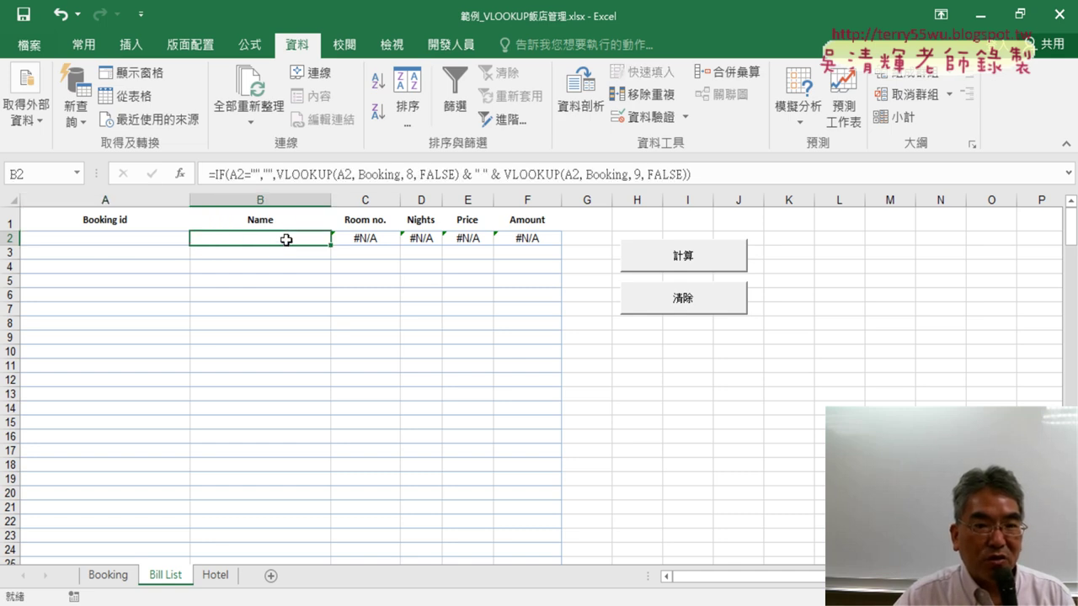
pyautogui.click(178, 237)
pyautogui.click(197, 239)
pyautogui.click(139, 252)
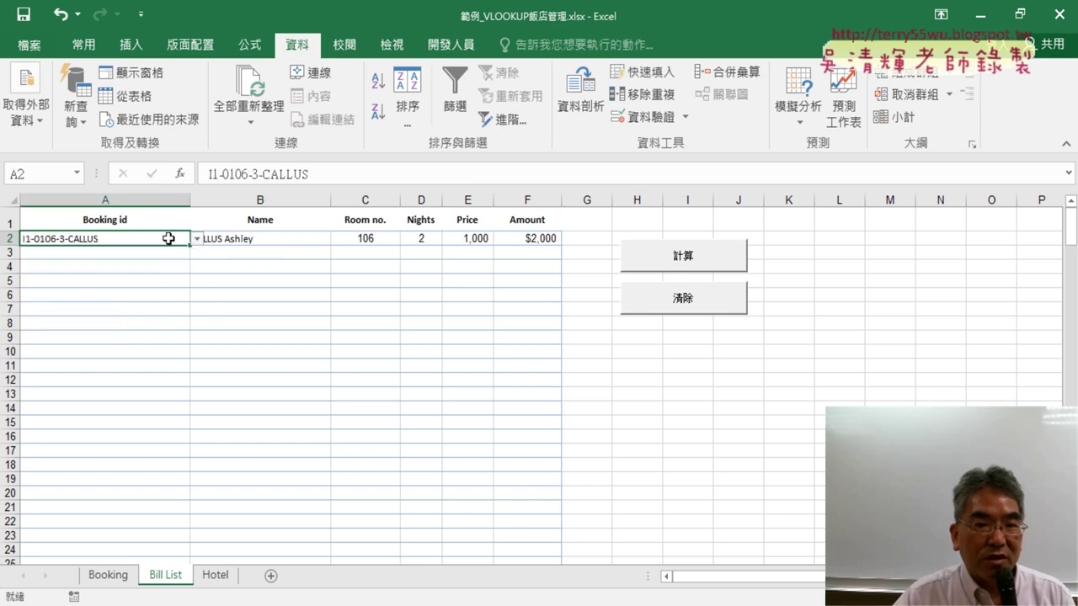
pyautogui.press('Delete')
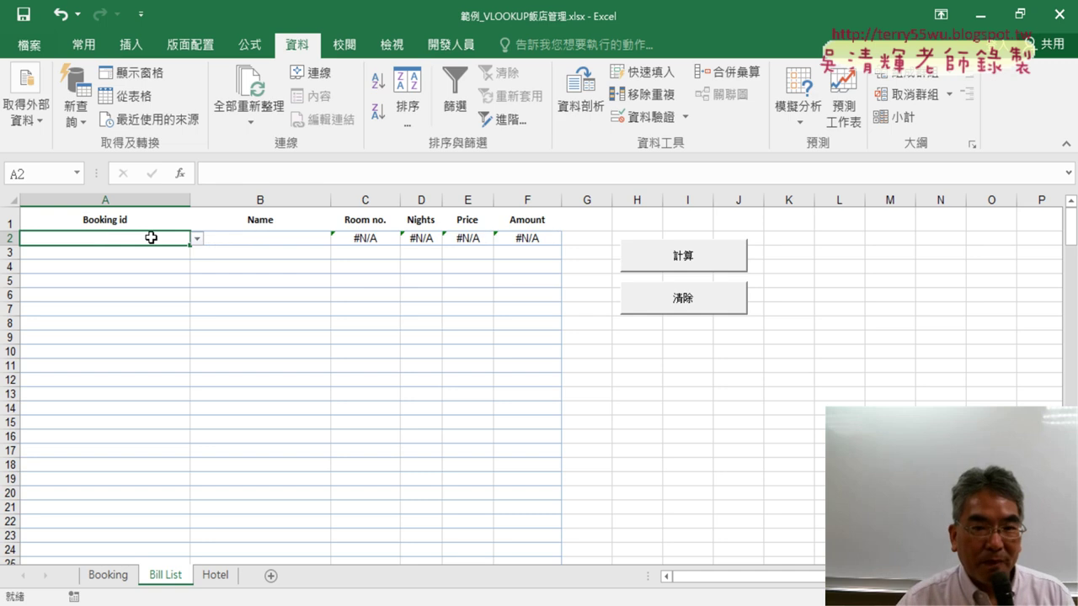
pyautogui.click(299, 241)
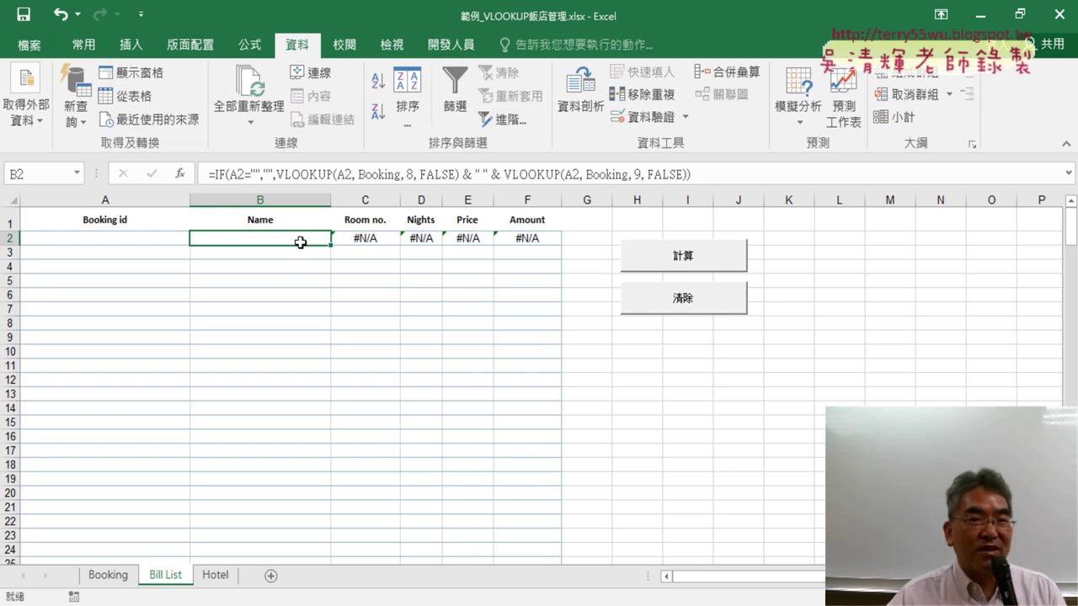
# Step: Copy the IF(A2="","", wrapper text from B2's Name formula
pyautogui.click(267, 174)
pyautogui.moveTo(268, 174); pyautogui.dragTo(216, 176)
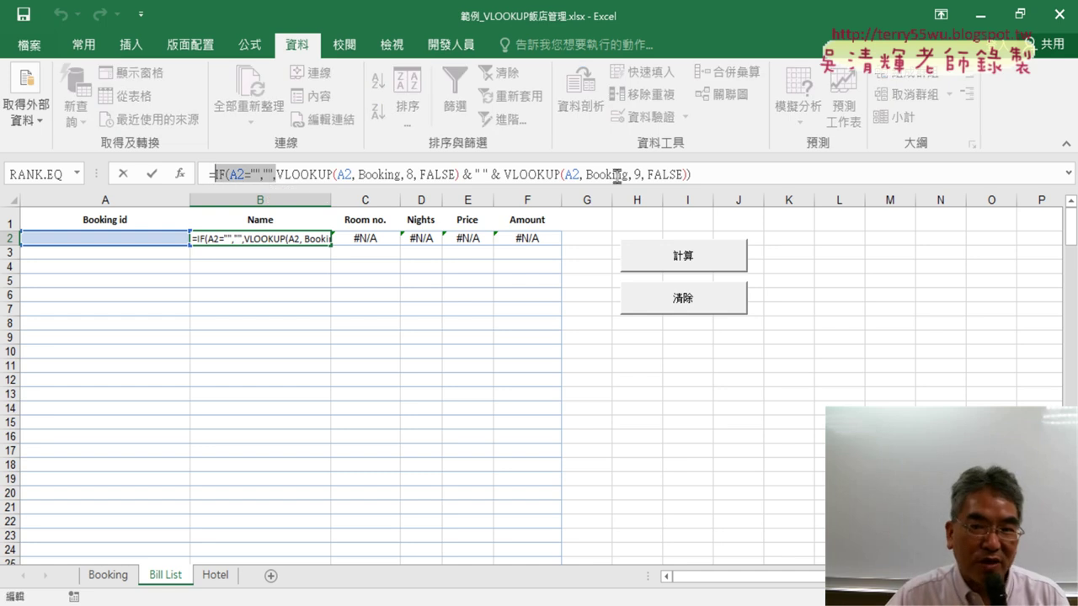
pyautogui.rightClick(253, 168)
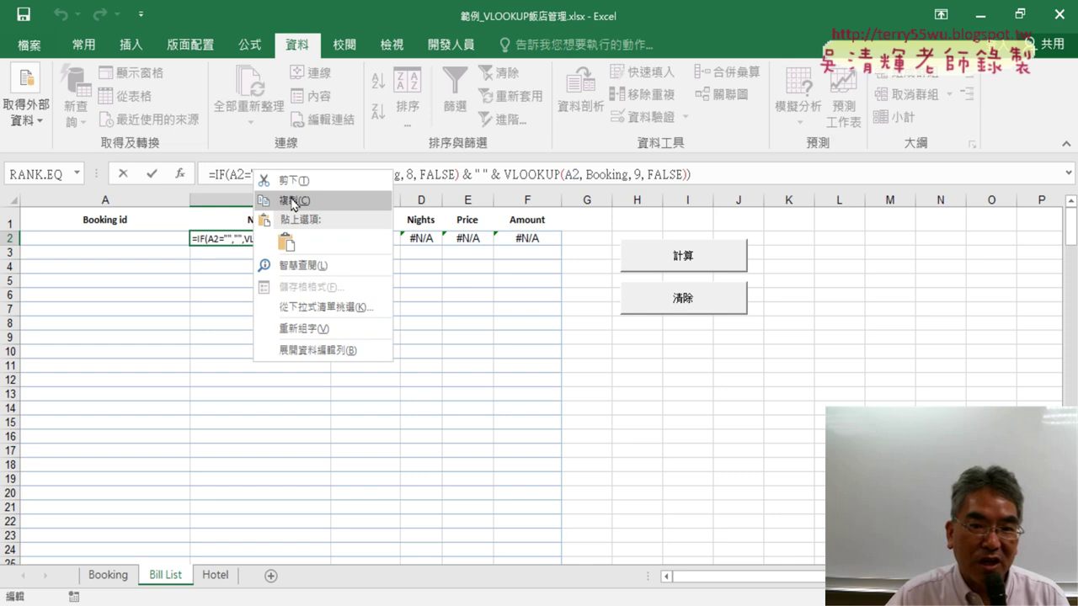
pyautogui.click(295, 196)
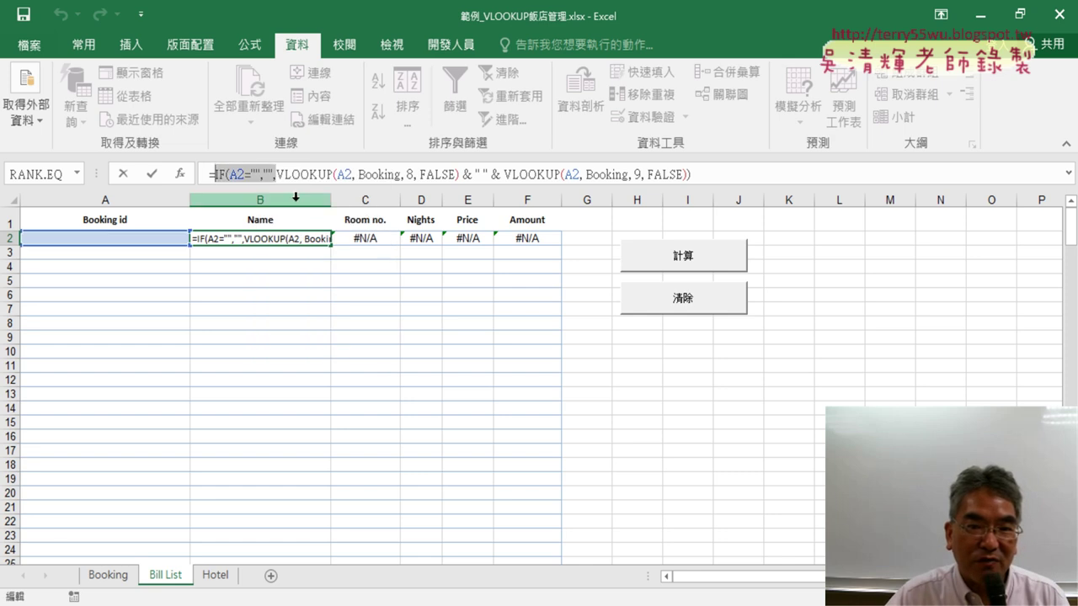
pyautogui.click(121, 175)
# Step: Wrap C2's Room no. formula in IF(A2="","",...)
pyautogui.click(381, 247)
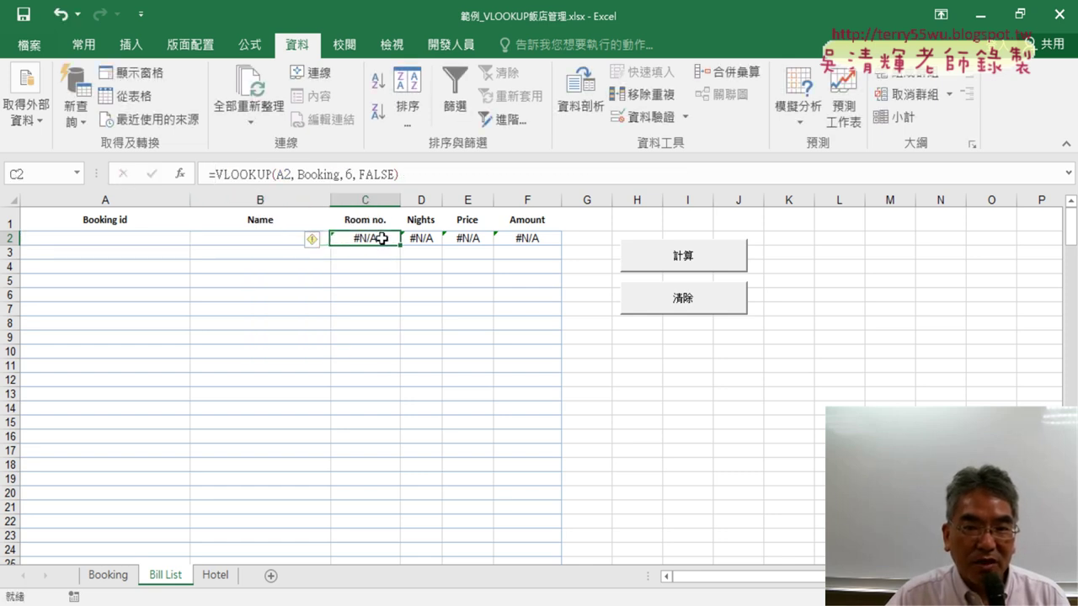
pyautogui.click(216, 174)
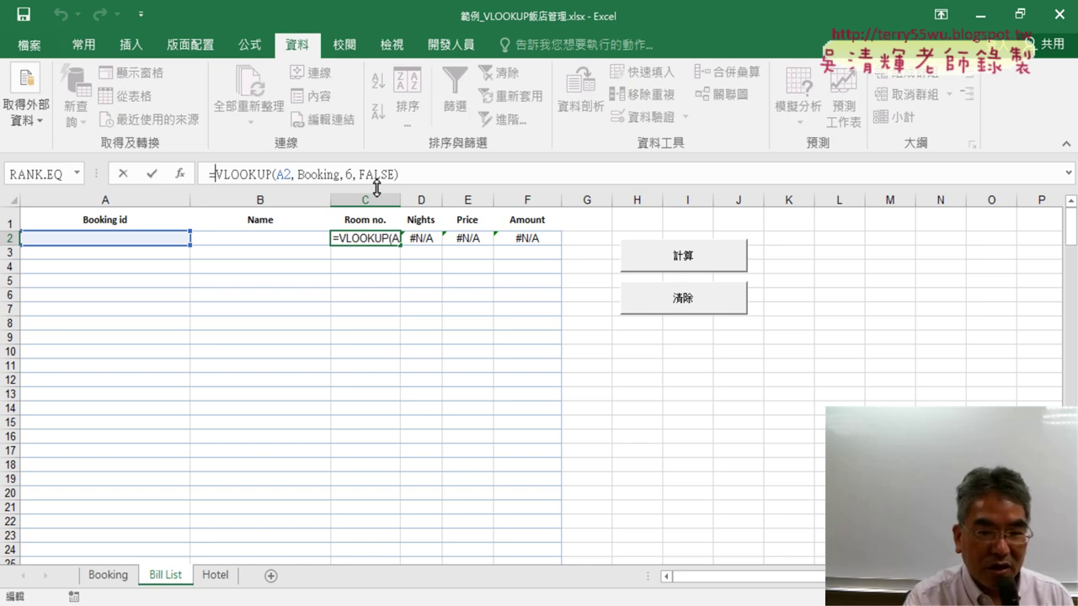
pyautogui.write('IF(A2="","",')
pyautogui.click(491, 177)
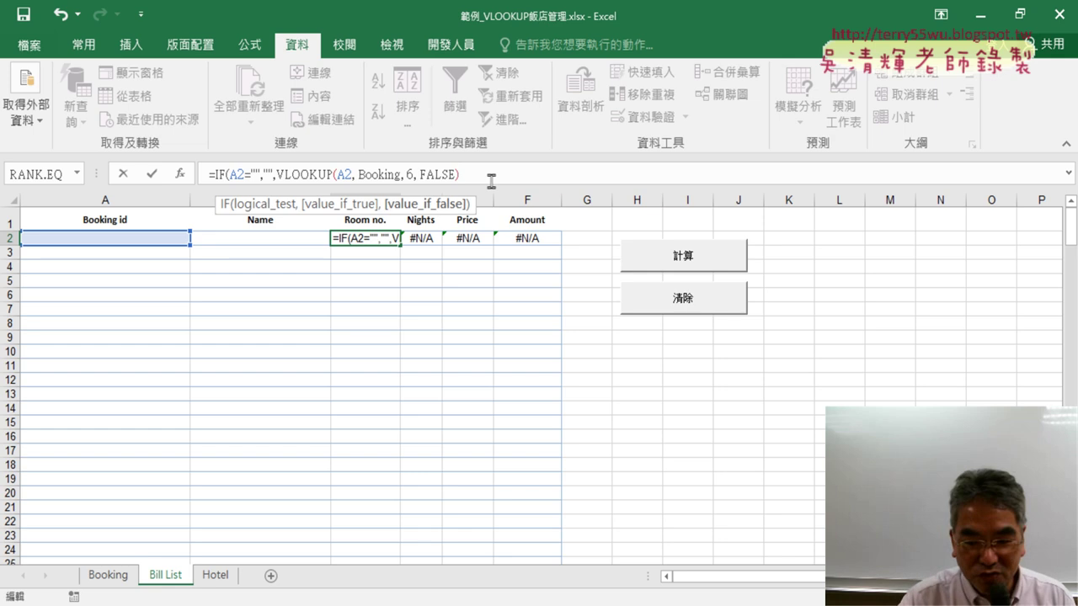
pyautogui.write(')')
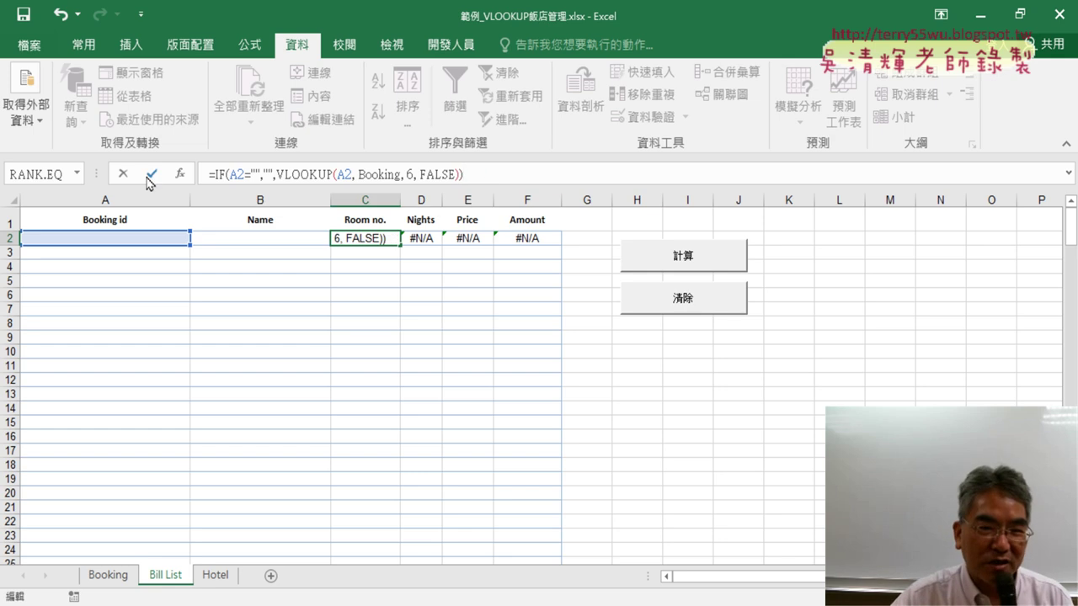
pyautogui.click(152, 174)
pyautogui.click(413, 237)
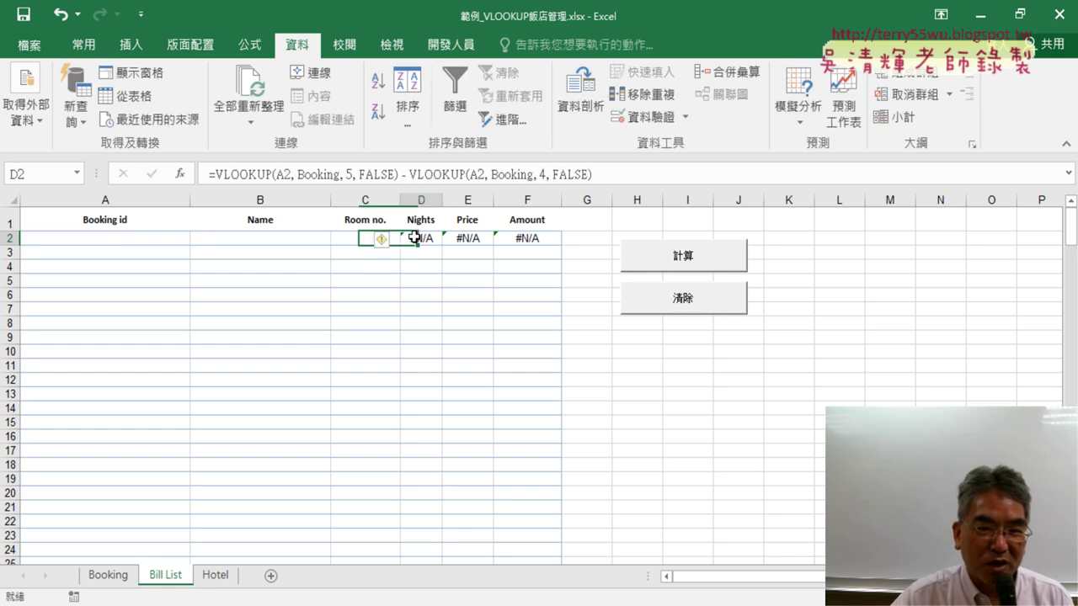
# Step: Wrap D2's Nights formula in IF(A2="","",...)
pyautogui.click(214, 174)
pyautogui.write('IF(A2="","",')
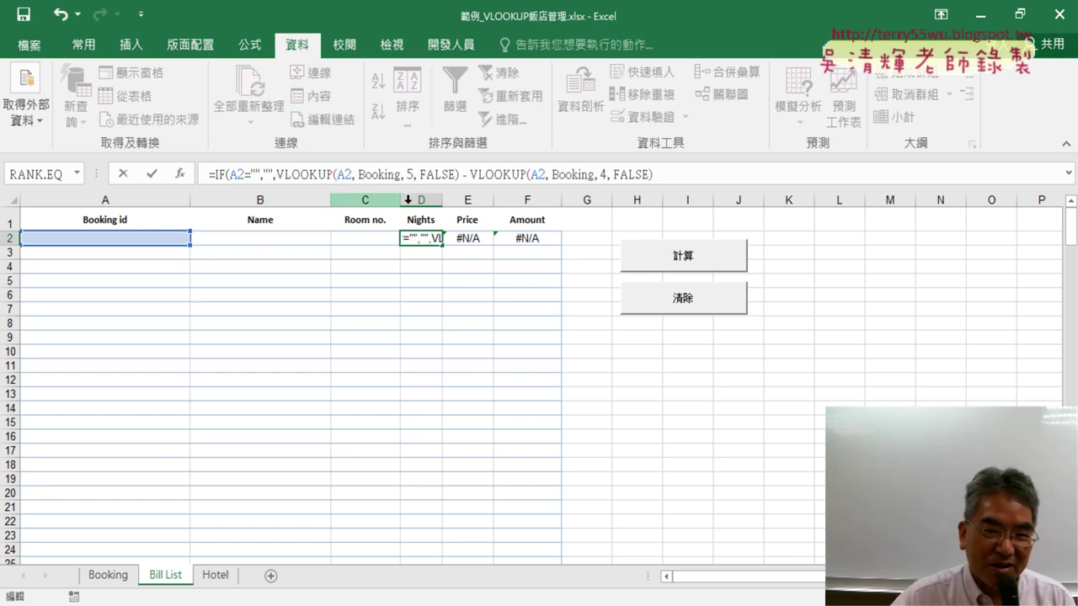
pyautogui.click(709, 175)
pyautogui.write(')')
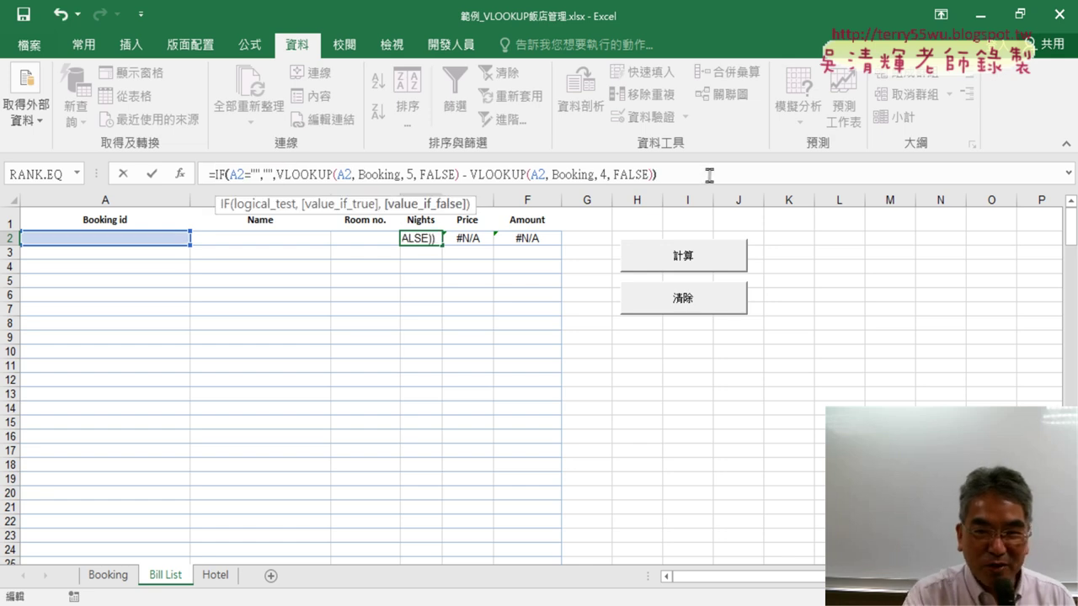
pyautogui.click(152, 174)
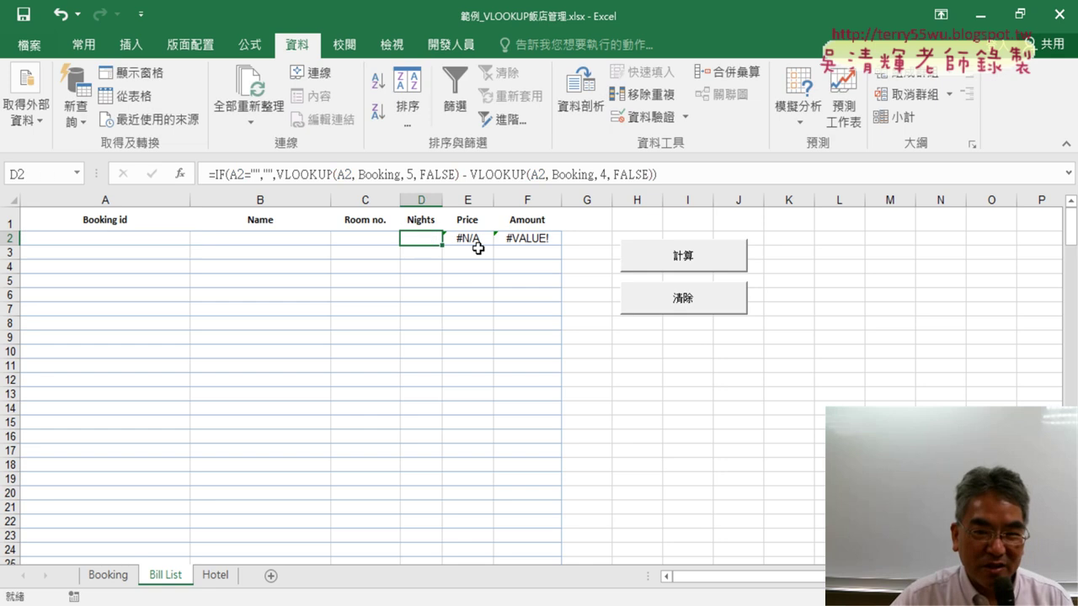
# Step: Wrap E2's Price formula in IF(A2="","",...)
pyautogui.click(450, 234)
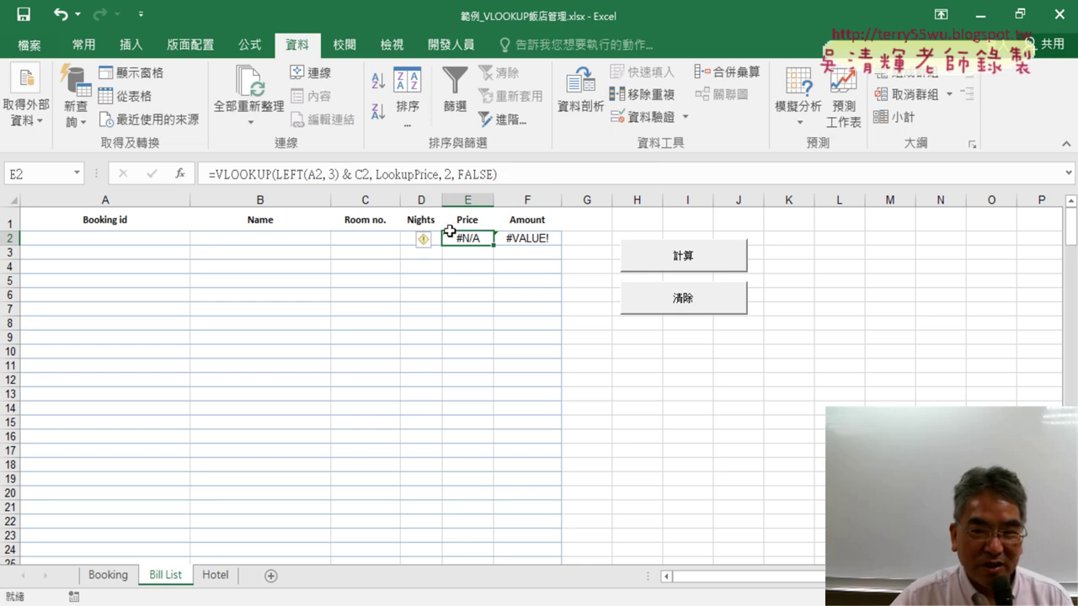
pyautogui.click(218, 175)
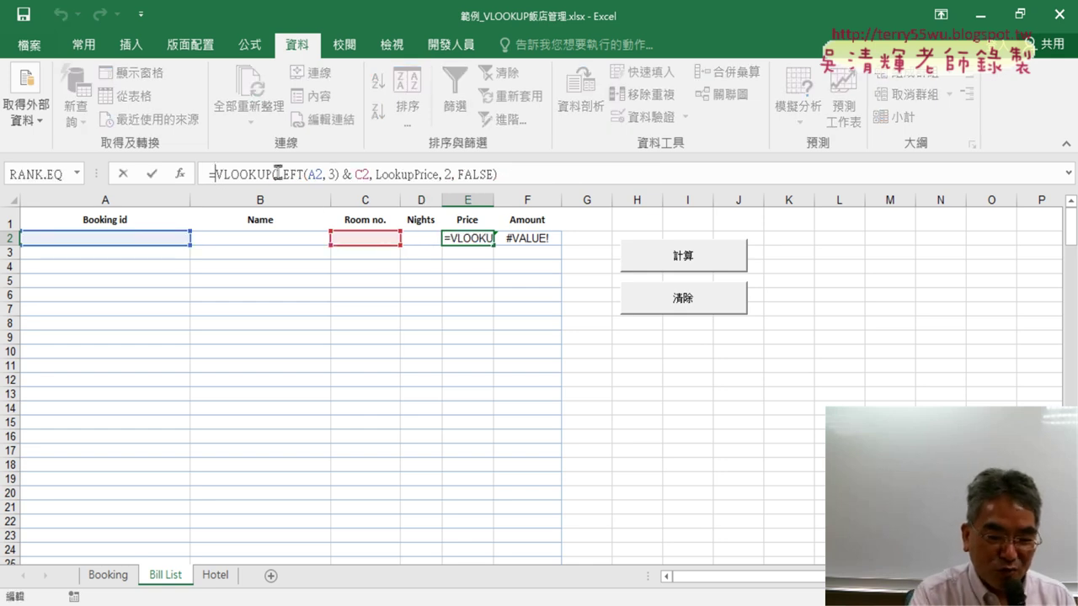
pyautogui.write('IF(A2="","",')
pyautogui.click(596, 166)
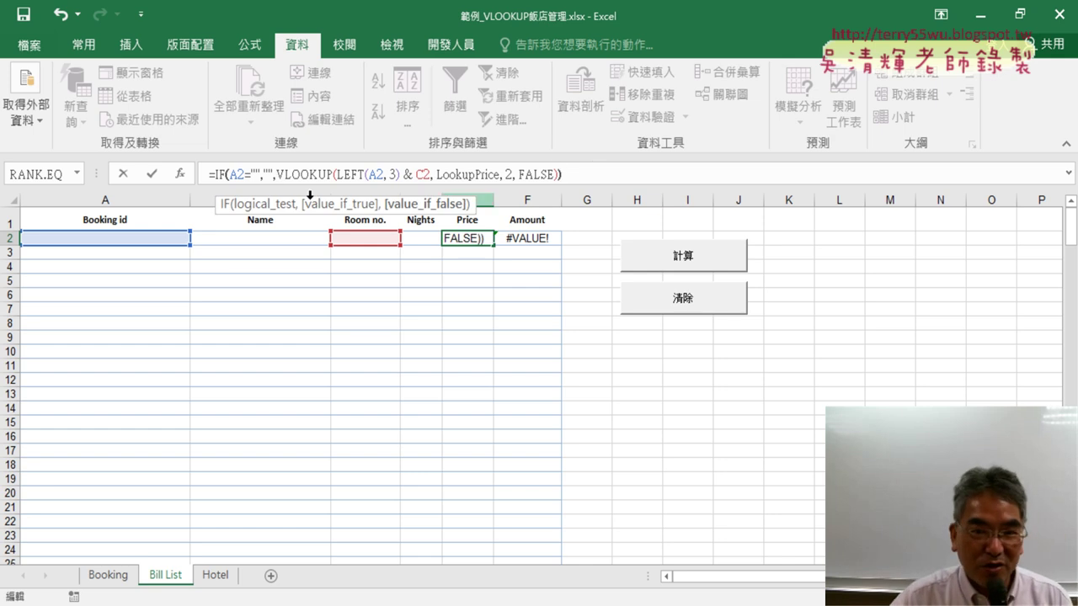
pyautogui.click(151, 174)
pyautogui.click(548, 240)
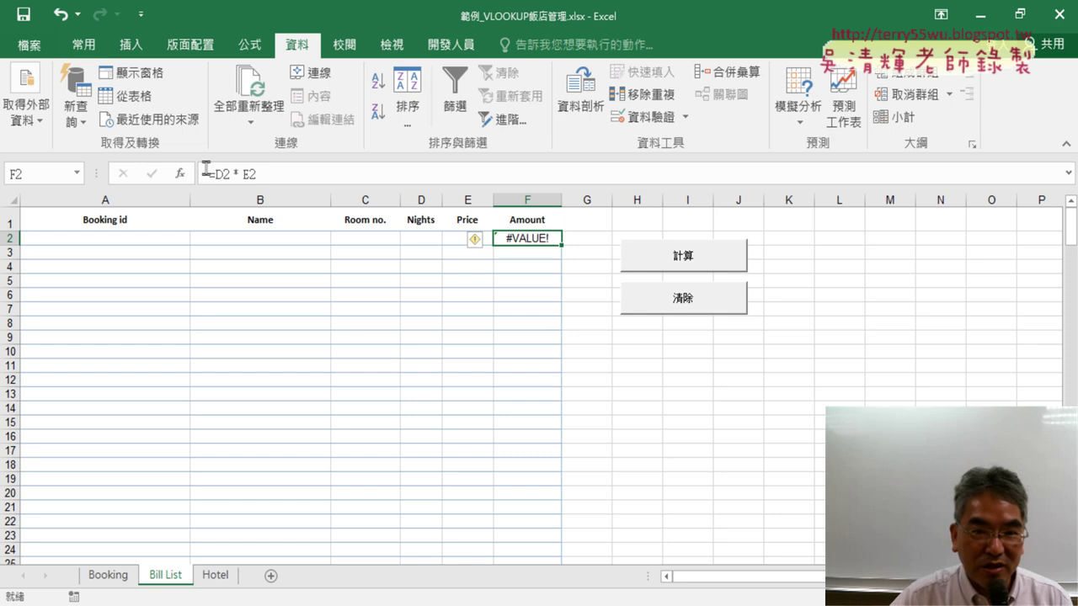
# Step: Change F2's Amount formula to =IF(A2="","",D2 * E2)
pyautogui.click(328, 166)
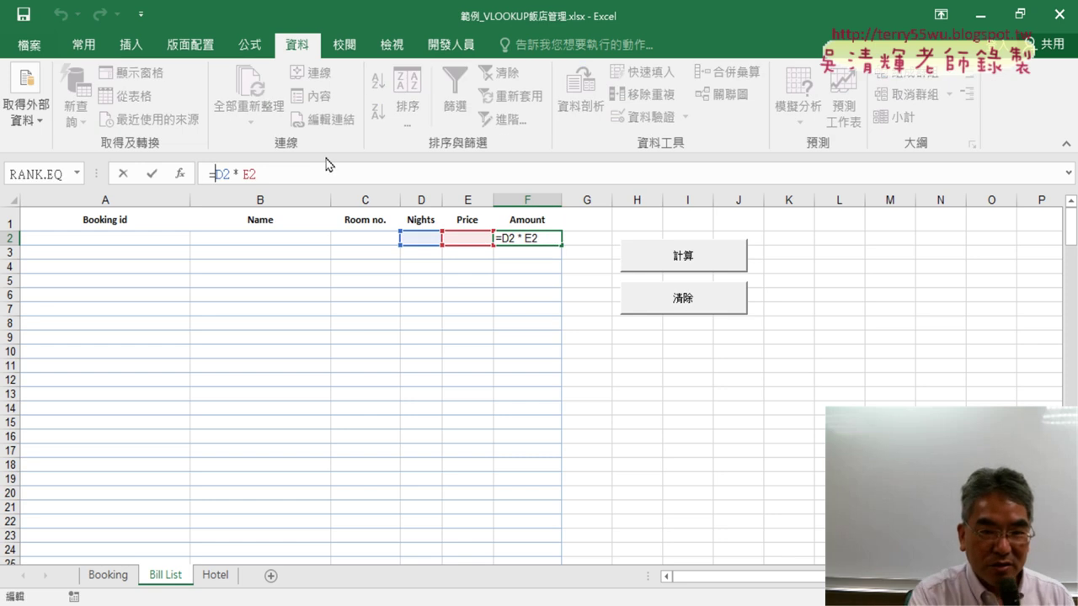
pyautogui.write('IF(A2="","",')
pyautogui.click(332, 176)
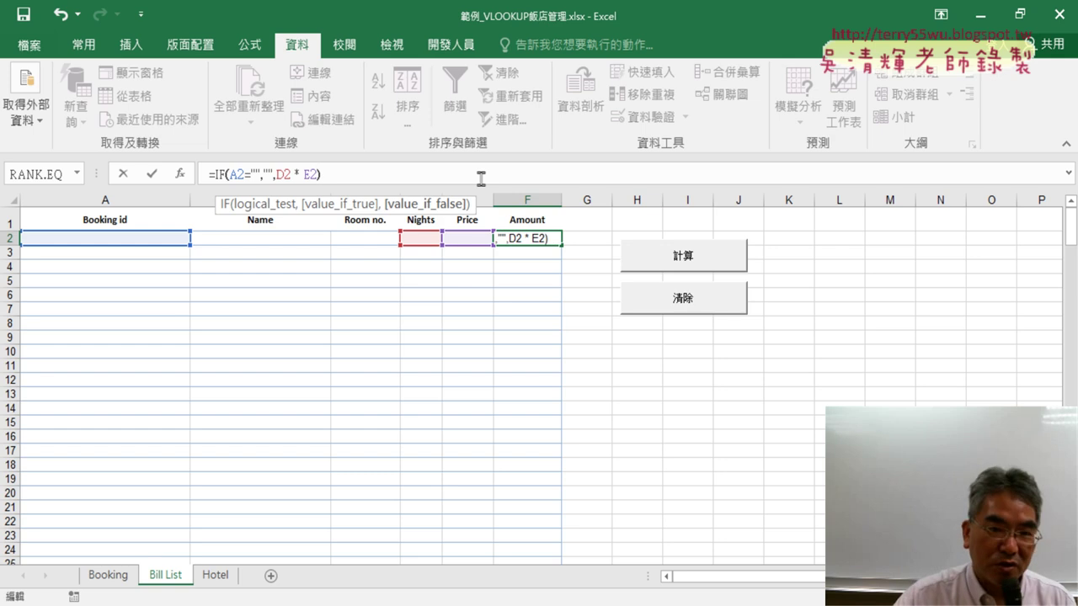
pyautogui.press('End')
pyautogui.click(152, 176)
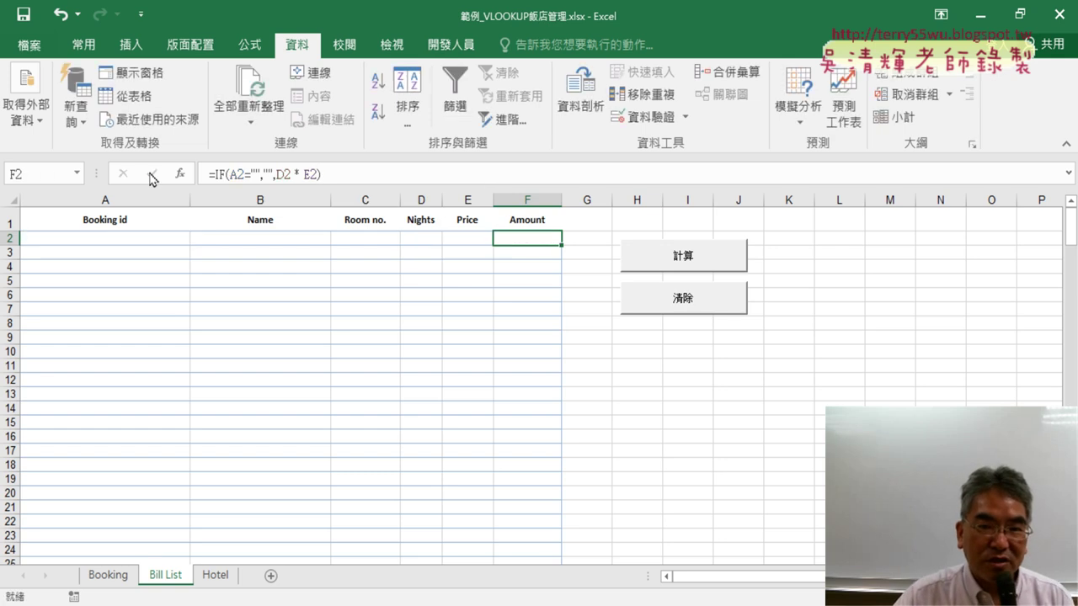
pyautogui.click(181, 240)
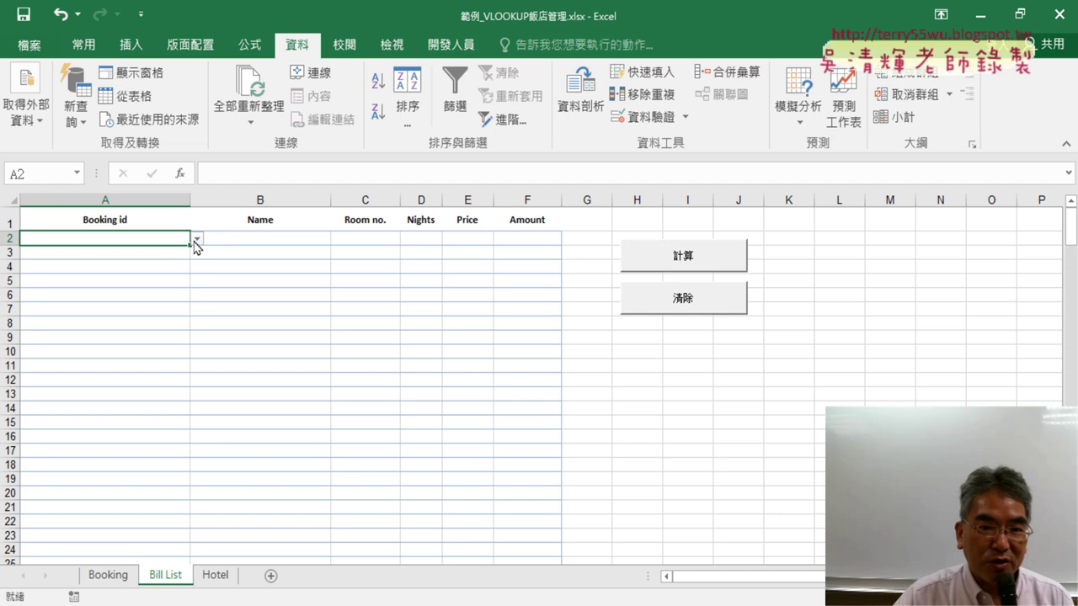
# Step: Pick the first two booking ids for A2 and A3, filling row 2 with room 612, 3 nights, $4,500
pyautogui.click(196, 241)
pyautogui.click(174, 279)
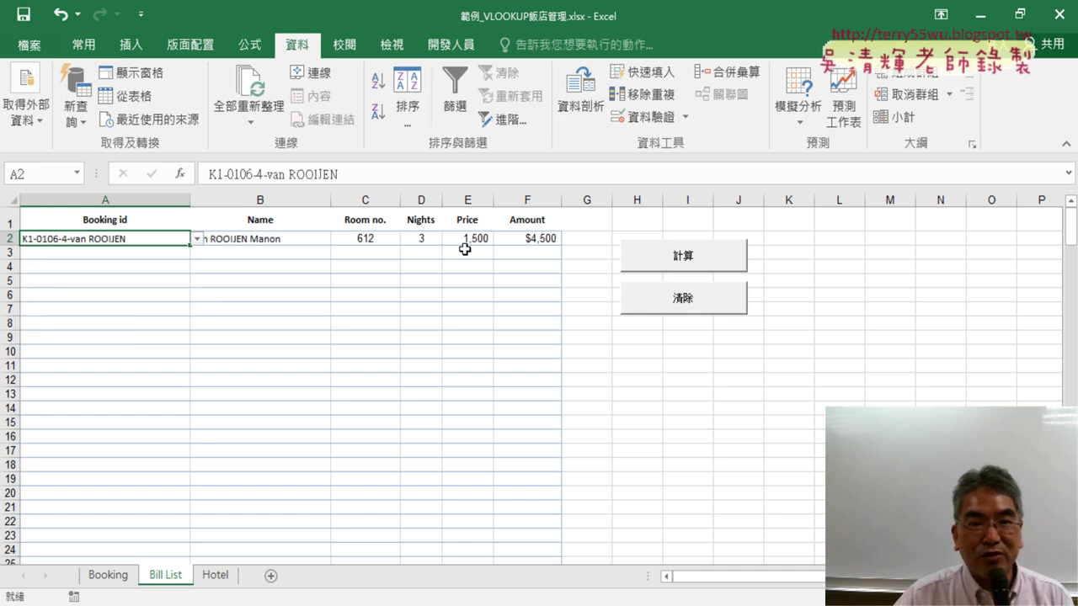
pyautogui.click(168, 253)
pyautogui.click(198, 254)
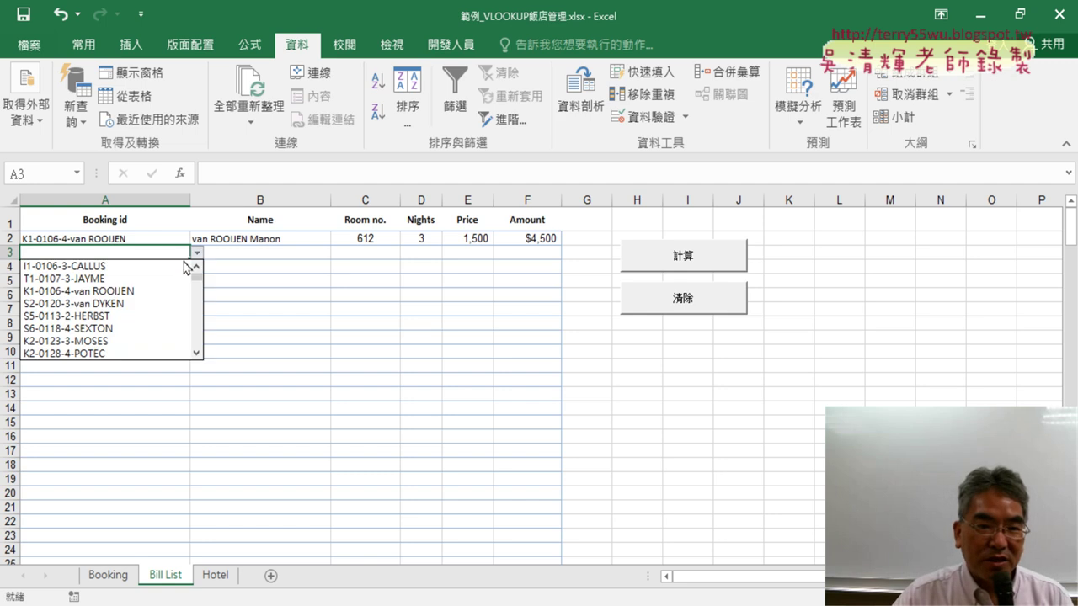
pyautogui.click(160, 280)
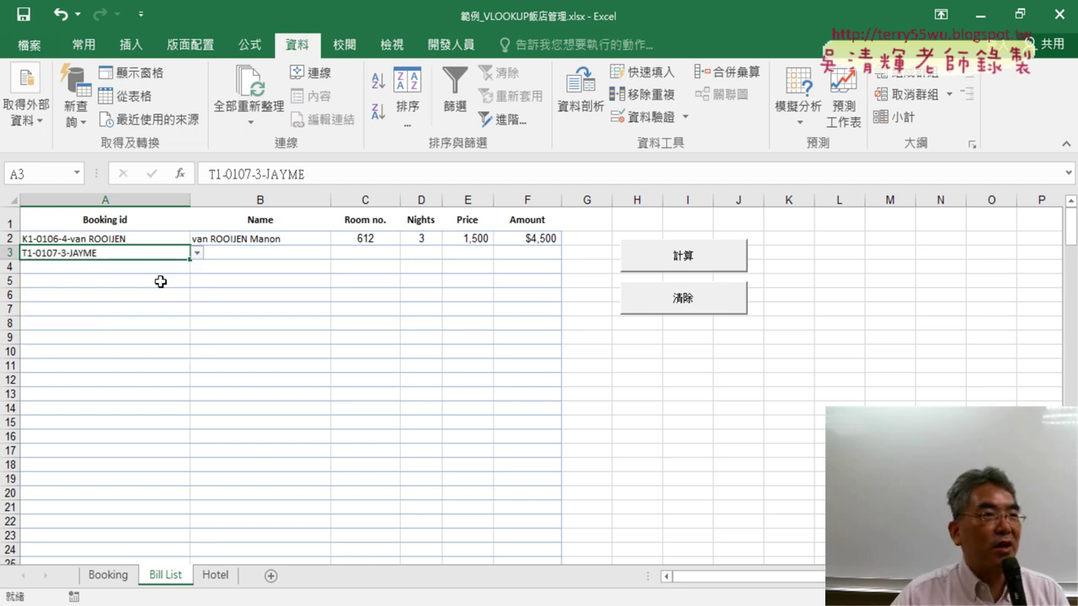
pyautogui.click(314, 242)
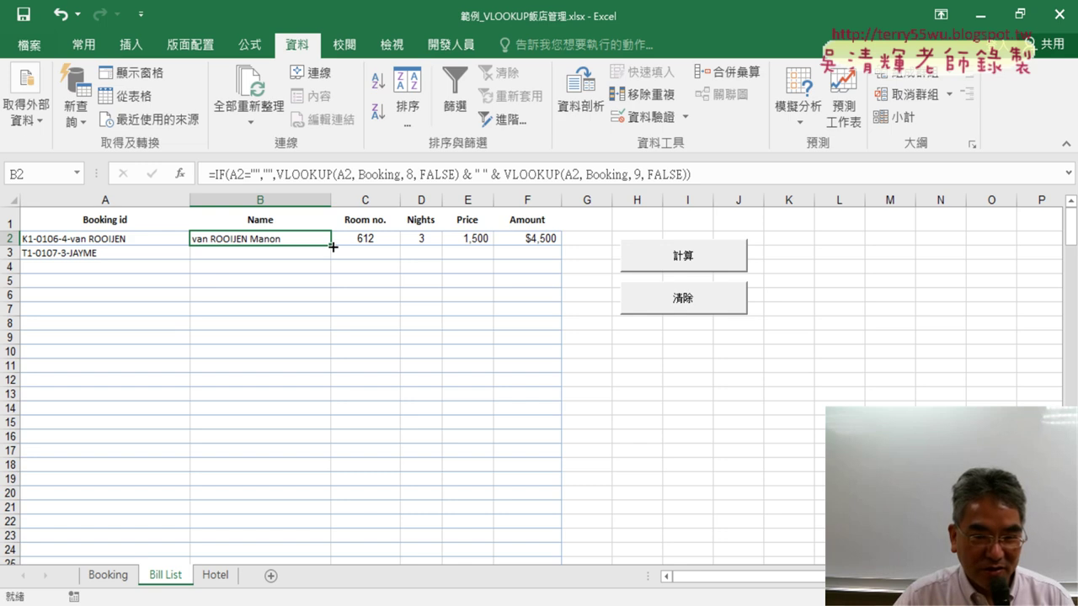
pyautogui.moveTo(332, 247)
pyautogui.mouseDown()
pyautogui.moveTo(331, 261)
pyautogui.moveTo(328, 245)
pyautogui.mouseUp()
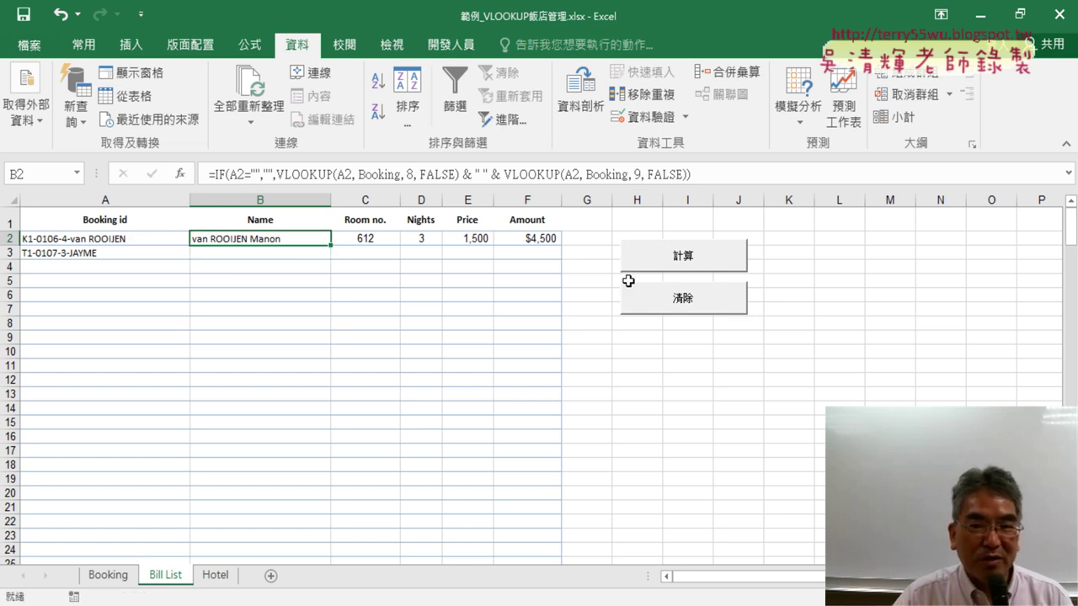
# Step: Fill the B2:F2 formulas down to row 20 so row 3 shows room 103, 2 nights, $8,000
pyautogui.moveTo(249, 239); pyautogui.dragTo(537, 239)
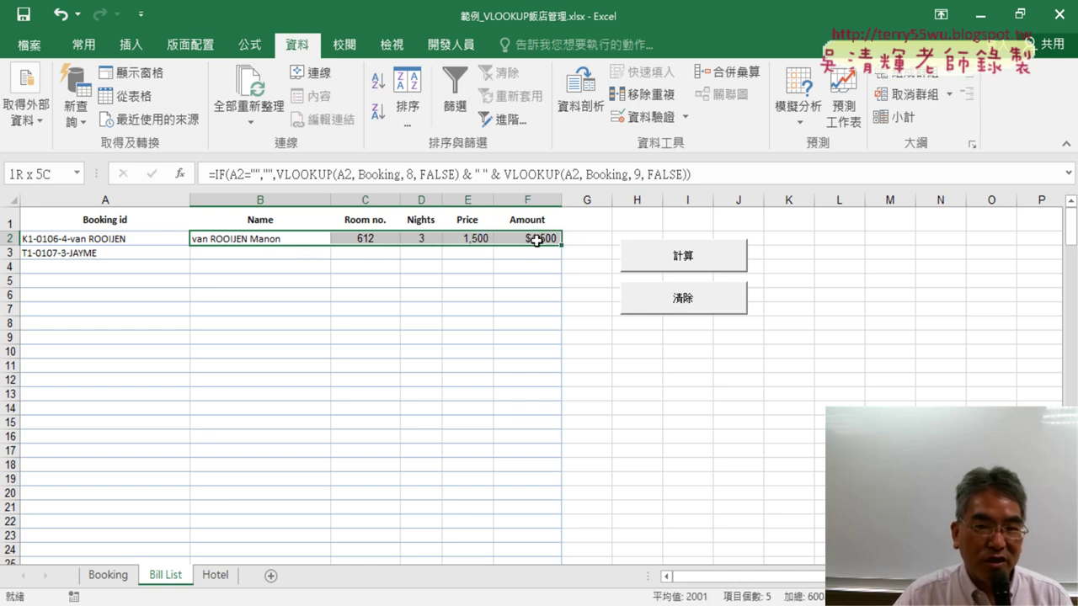
pyautogui.moveTo(560, 245); pyautogui.dragTo(557, 500)
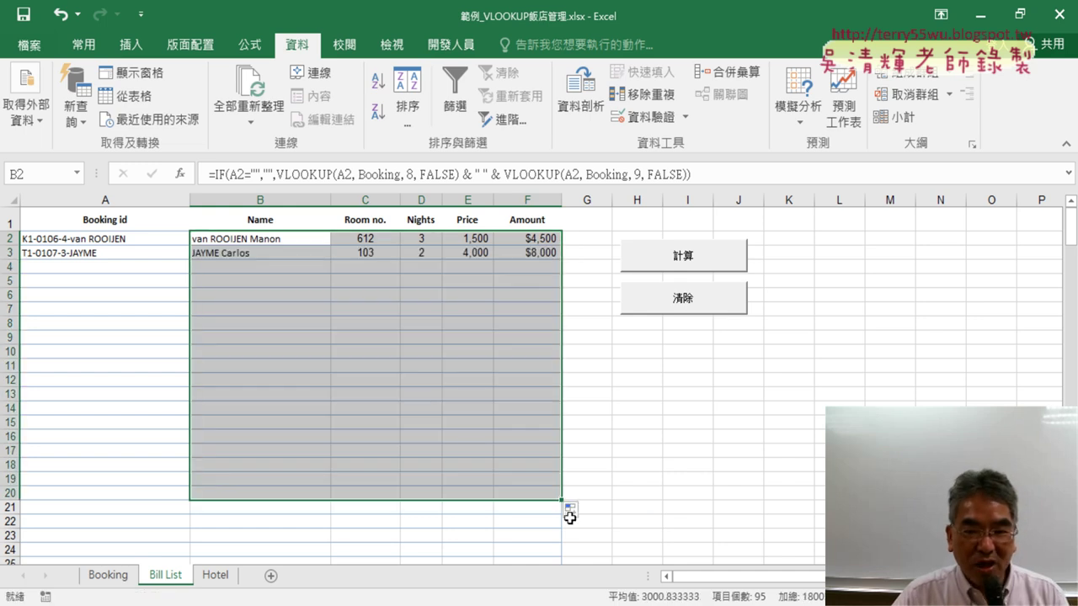
# Step: Choose booking ids from the validation lists for cells A4 through A8
pyautogui.click(149, 266)
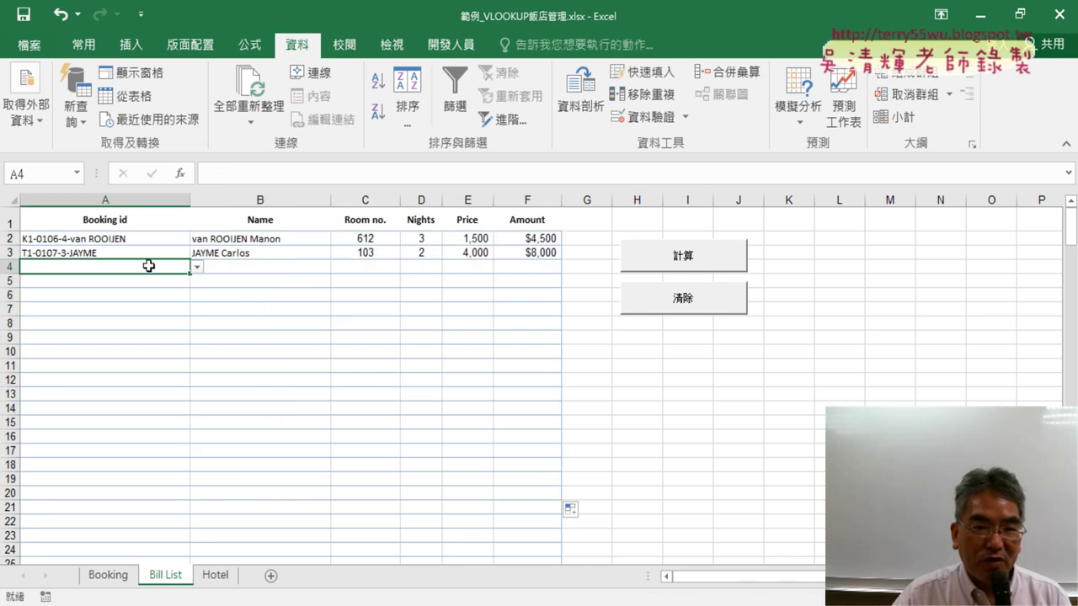
pyautogui.click(197, 266)
pyautogui.click(154, 293)
pyautogui.click(155, 281)
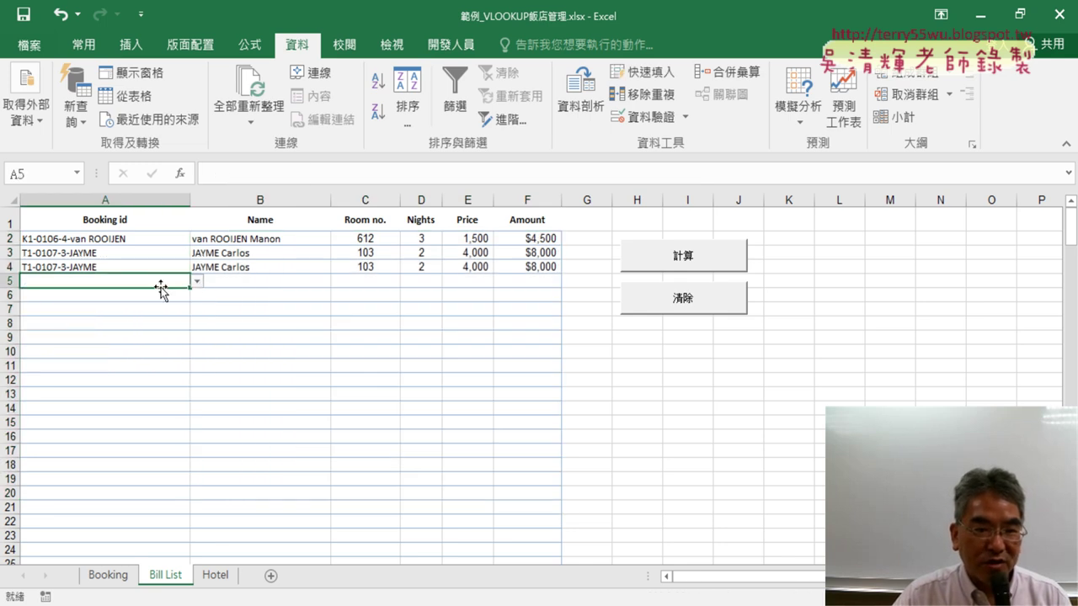
pyautogui.click(196, 282)
pyautogui.click(92, 345)
pyautogui.click(179, 295)
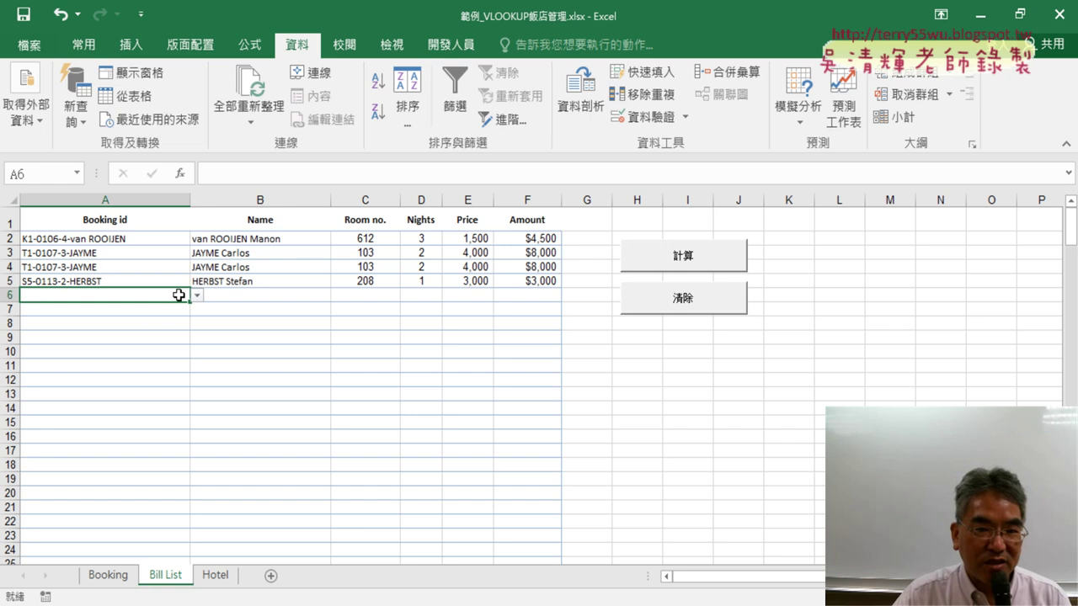
pyautogui.click(196, 298)
pyautogui.click(159, 350)
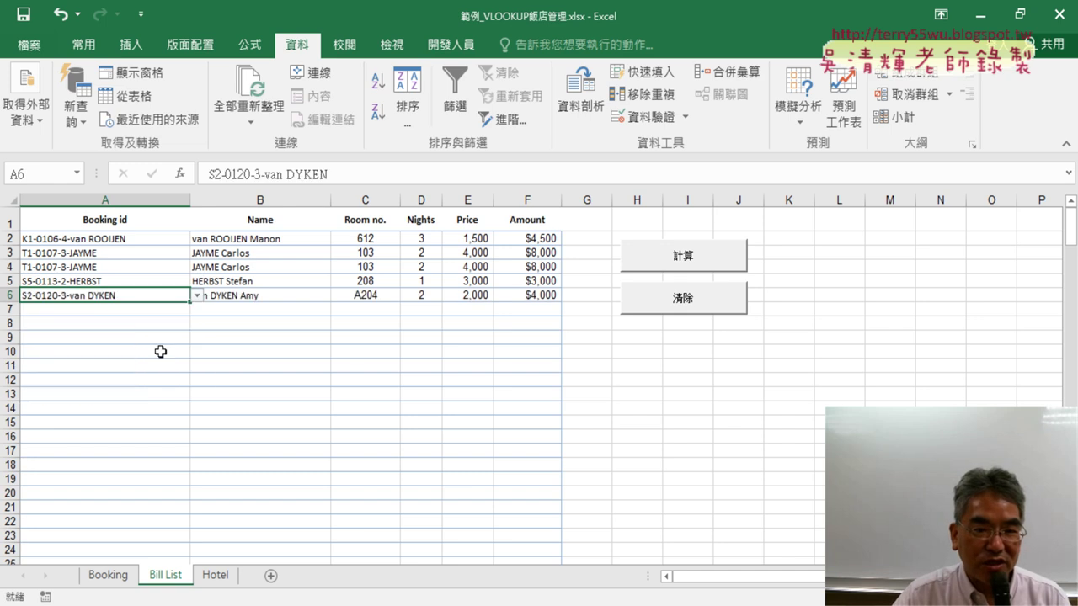
pyautogui.click(176, 309)
pyautogui.click(196, 309)
pyautogui.click(139, 390)
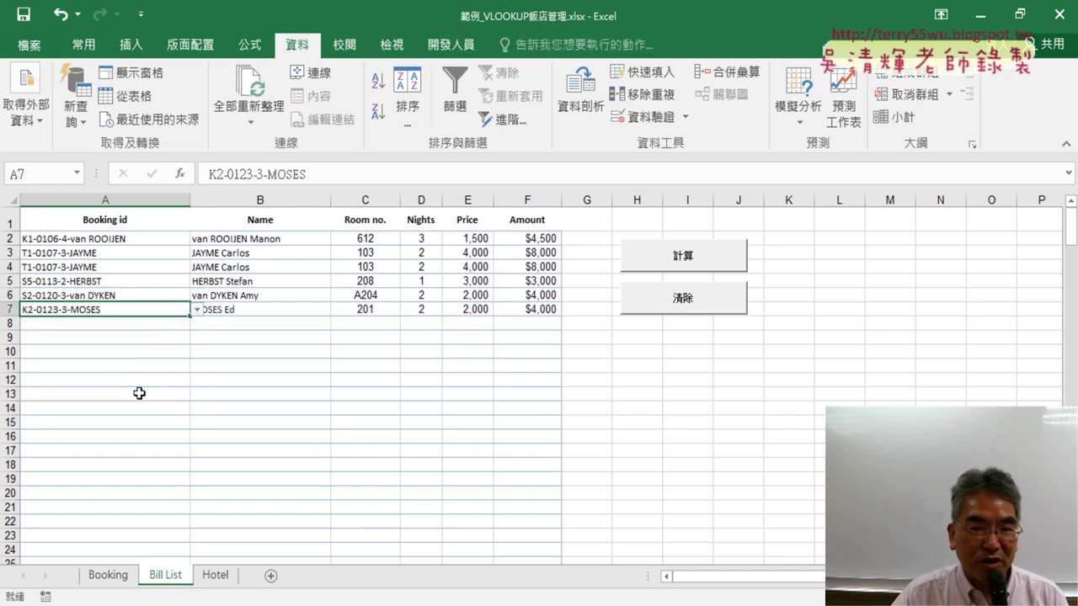
pyautogui.click(154, 324)
pyautogui.click(197, 323)
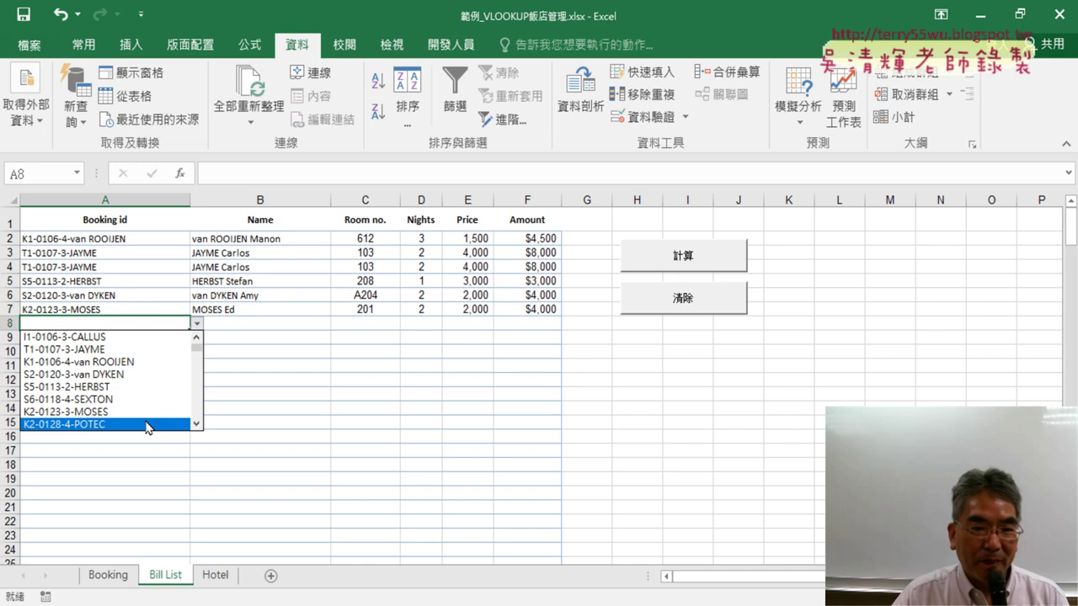
pyautogui.press('Escape')
pyautogui.click(133, 404)
# Step: Choose booking ids for cells A9 through A13, completing twelve bookings
pyautogui.click(176, 337)
pyautogui.click(196, 337)
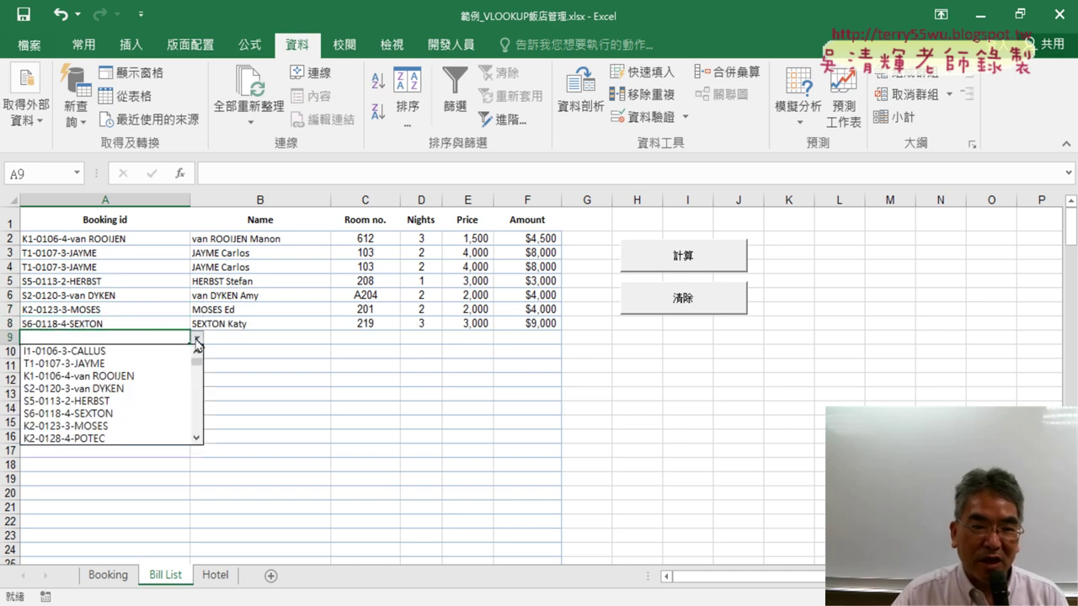
pyautogui.click(140, 414)
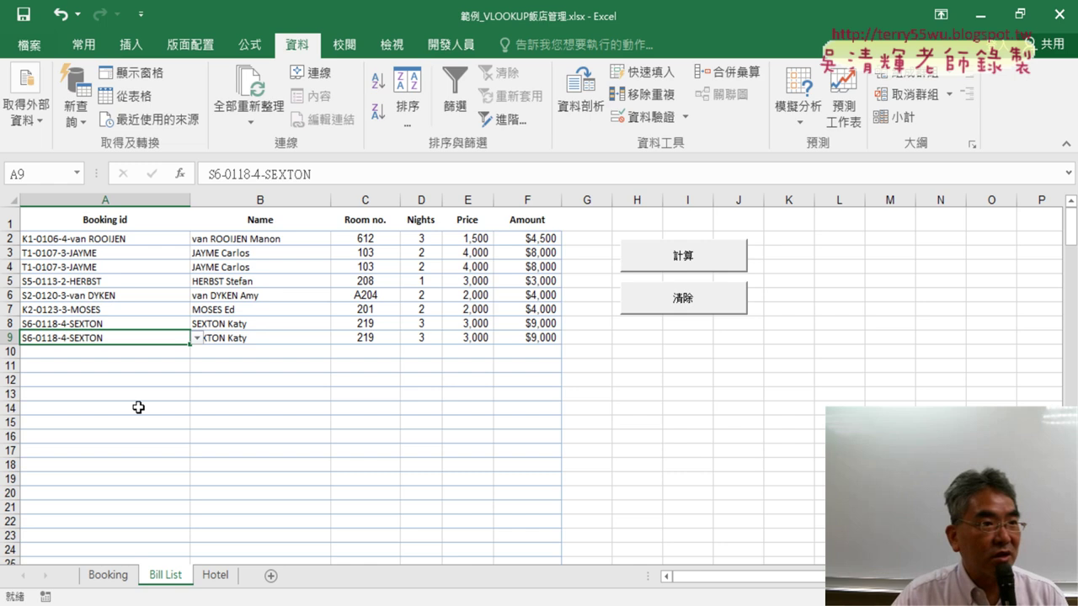
pyautogui.click(168, 351)
pyautogui.click(196, 351)
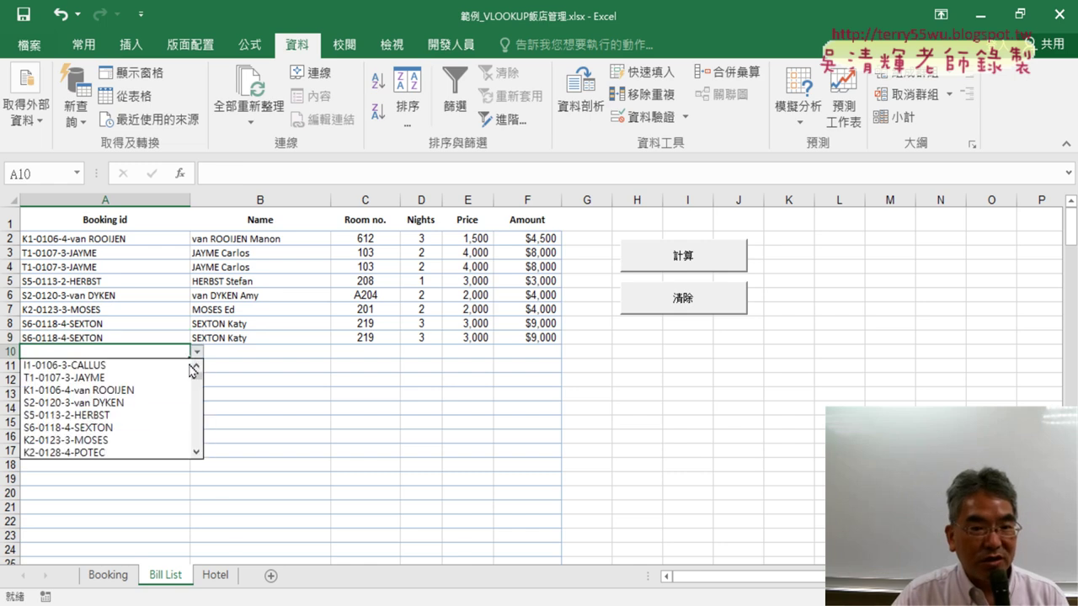
pyautogui.click(163, 431)
pyautogui.click(175, 366)
pyautogui.click(197, 367)
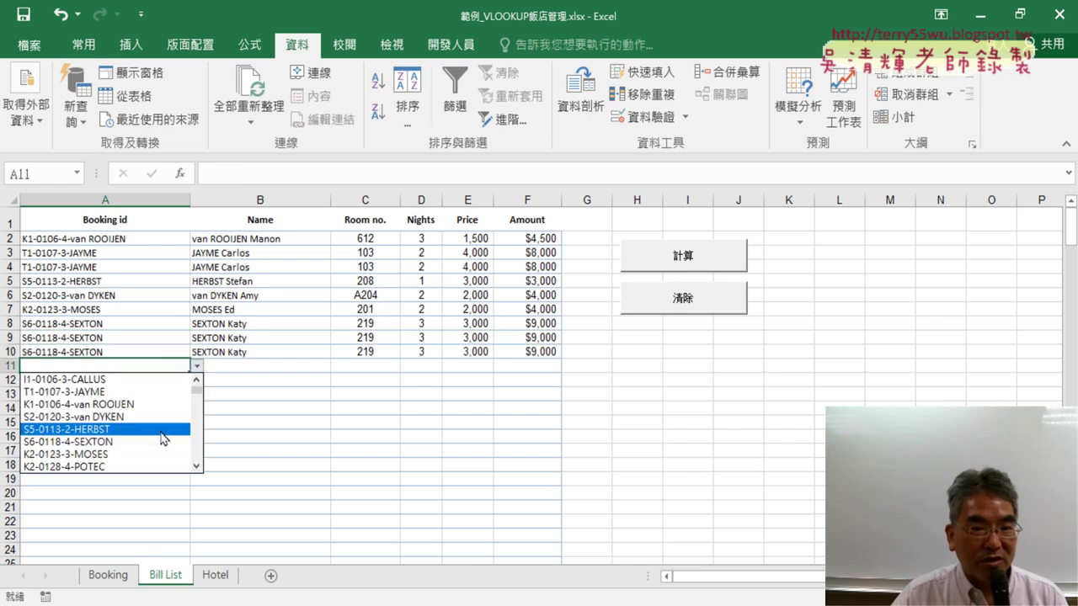
pyautogui.click(161, 441)
pyautogui.click(161, 381)
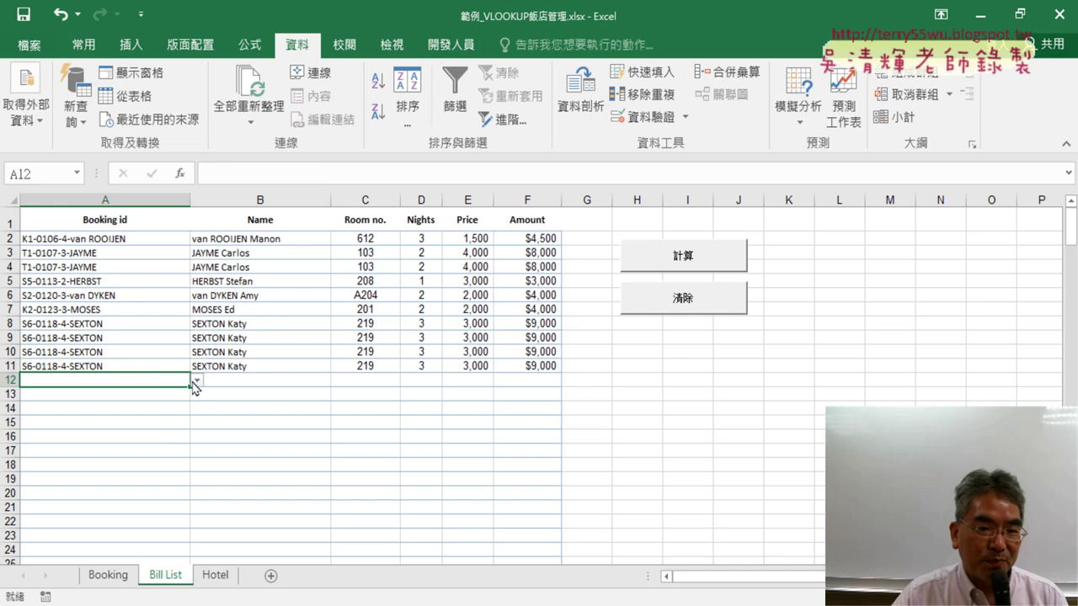
pyautogui.click(196, 380)
pyautogui.click(162, 443)
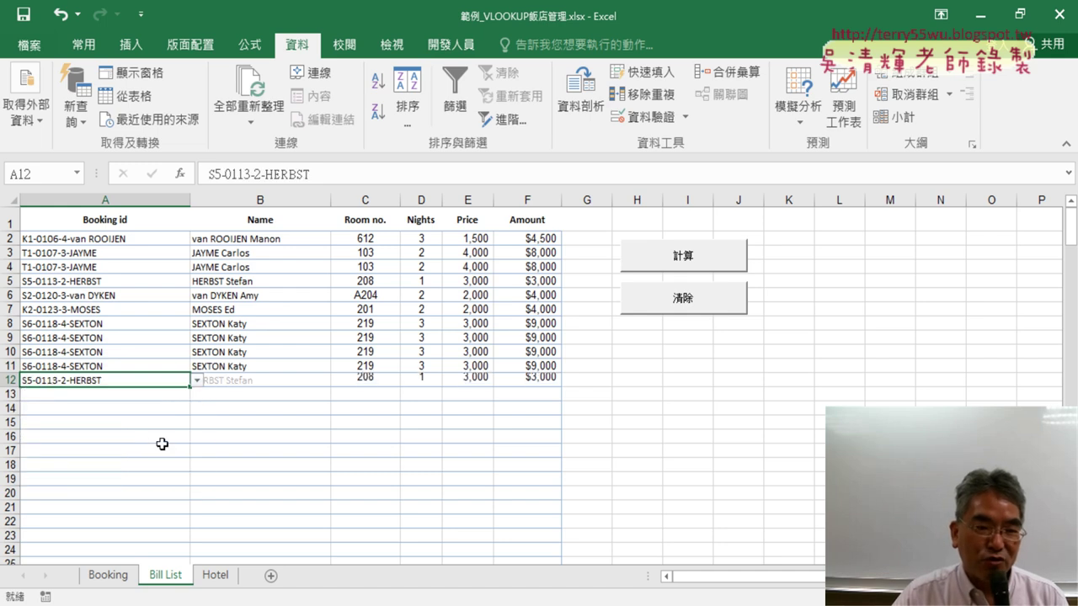
pyautogui.click(185, 395)
pyautogui.click(196, 395)
pyautogui.click(160, 476)
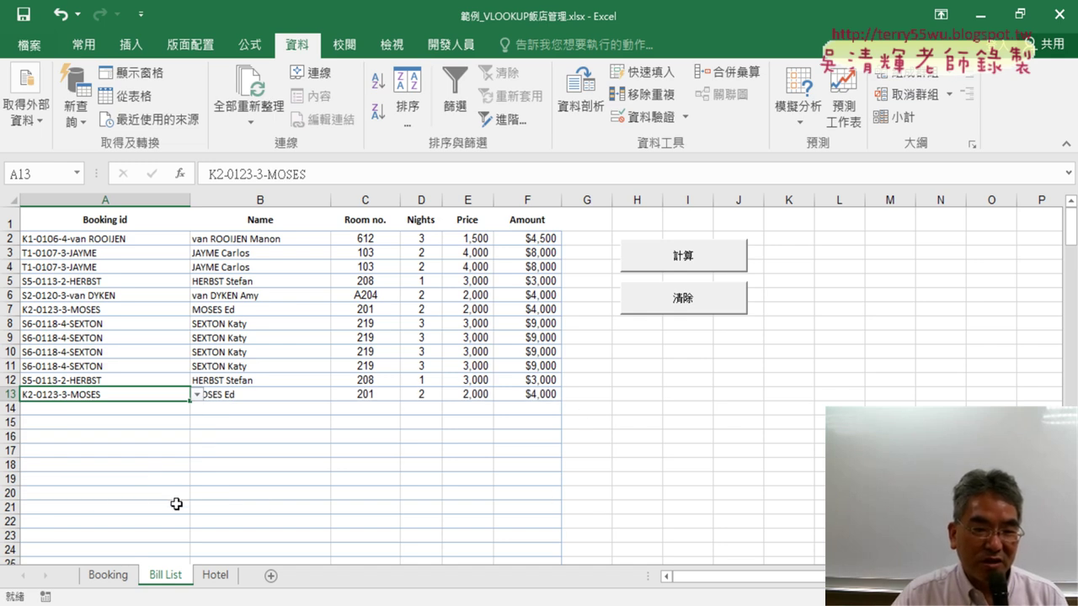
# Step: Set cell A21 to booking id K2-0128-4-POTEC
pyautogui.click(175, 508)
pyautogui.click(198, 508)
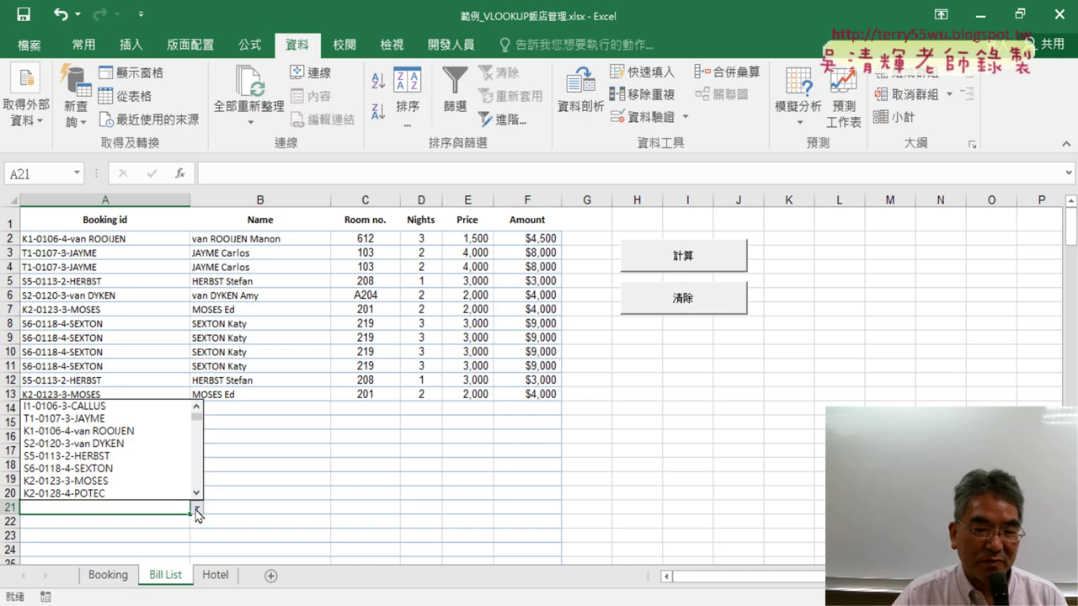
pyautogui.click(126, 496)
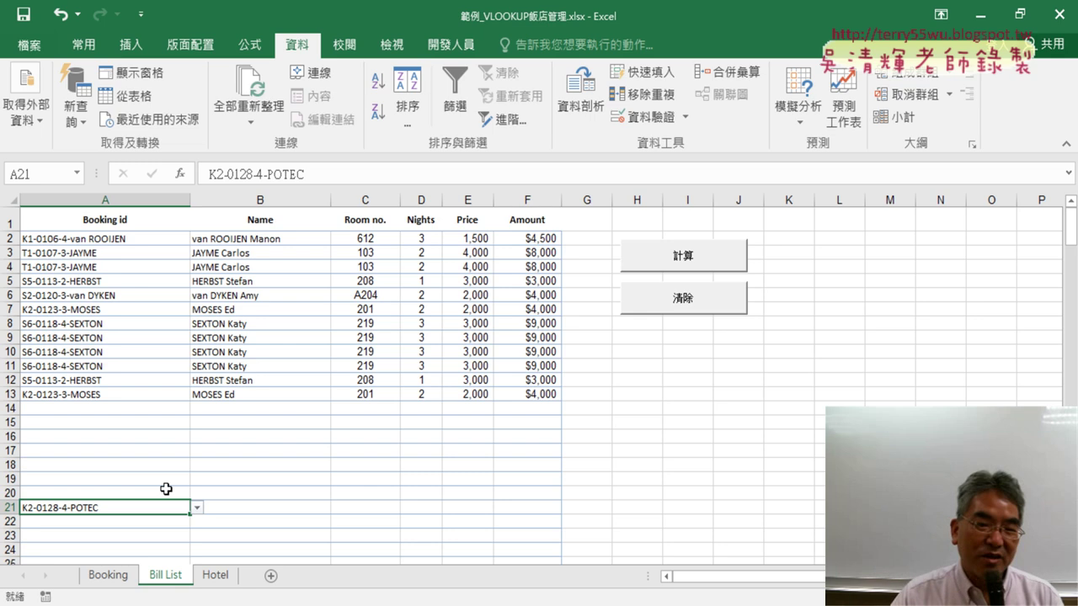
# Step: Copy the B2:F13 lookup formulas to row 60, so row 21 shows room 205, 3 nights, $6,000
pyautogui.moveTo(254, 241)
pyautogui.mouseDown()
pyautogui.moveTo(547, 398)
pyautogui.moveTo(535, 581)
pyautogui.mouseUp()
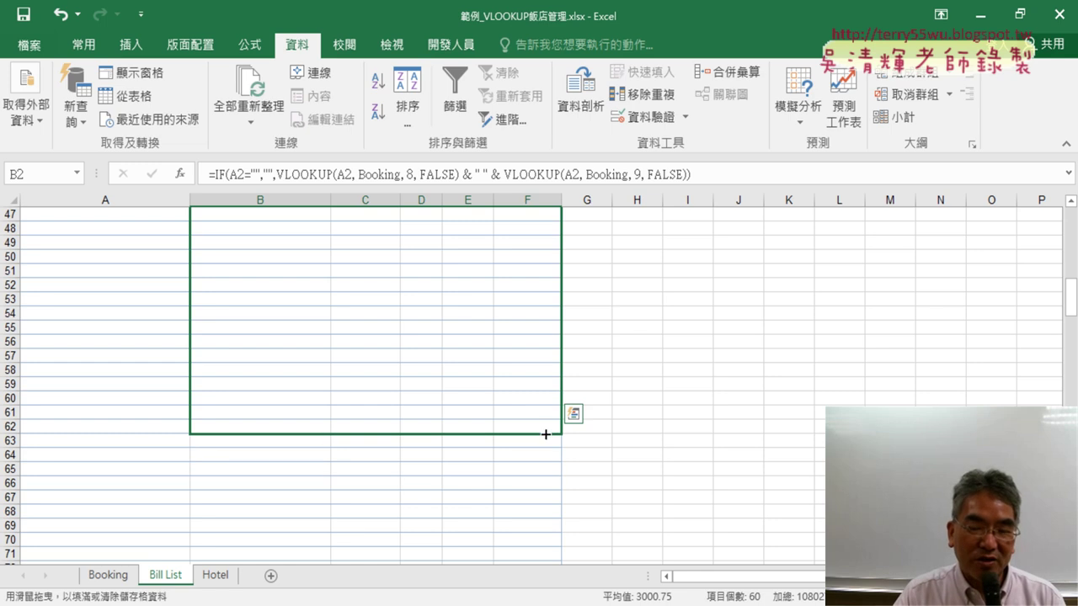
pyautogui.moveTo(535, 581)
pyautogui.mouseDown()
pyautogui.moveTo(540, 320)
pyautogui.moveTo(537, 410)
pyautogui.mouseUp()
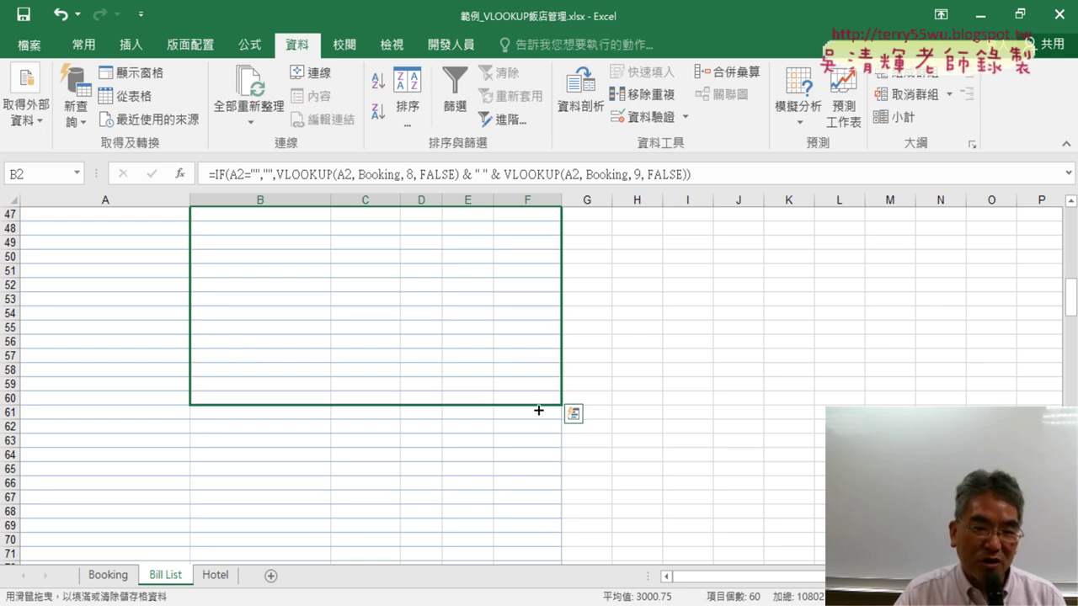
pyautogui.moveTo(537, 410); pyautogui.dragTo(538, 410)
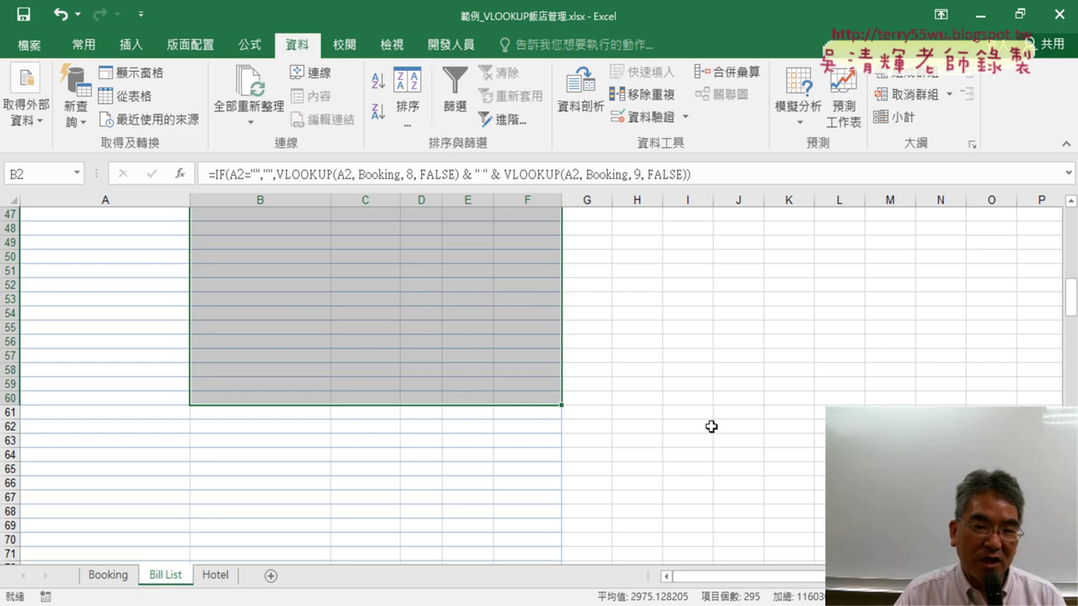
pyautogui.scroll(13, 710, 425)
pyautogui.scroll(3, 709, 425)
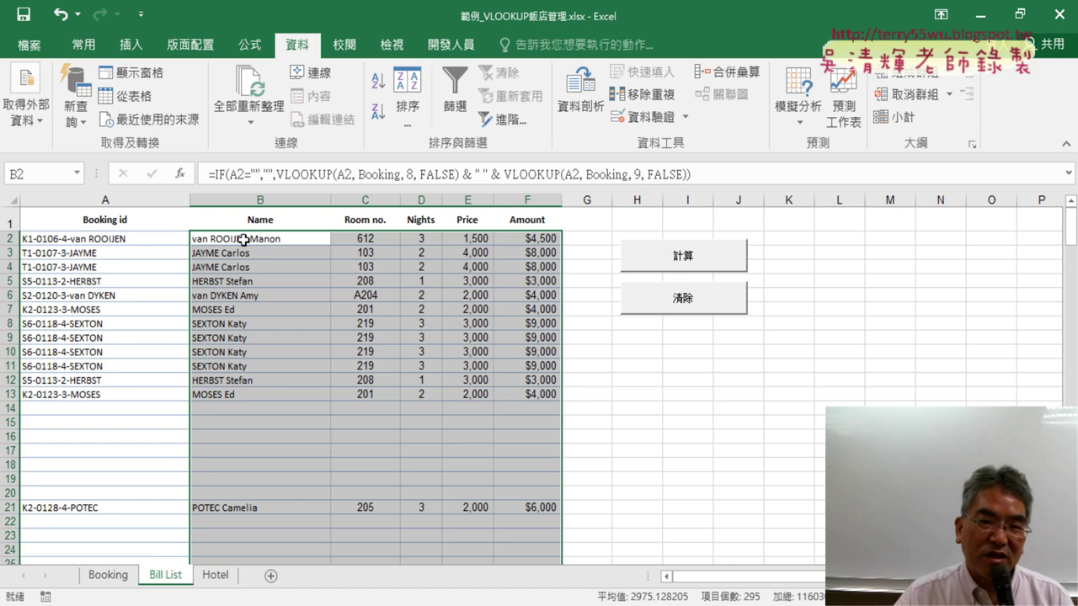
pyautogui.scroll(-2, 357, 344)
pyautogui.scroll(-4, 357, 341)
pyautogui.scroll(-3, 357, 339)
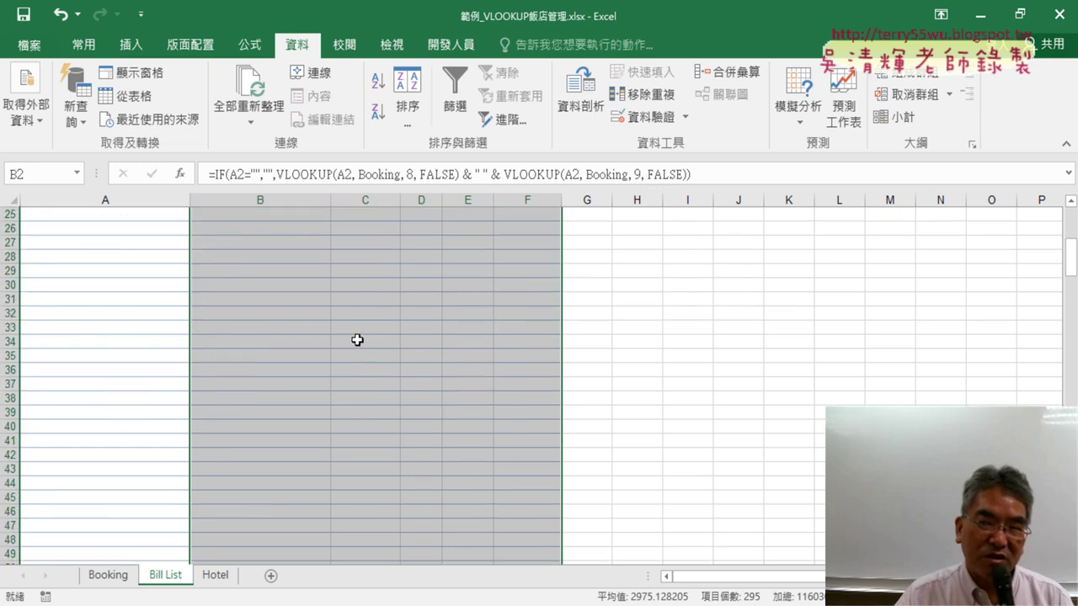
pyautogui.scroll(-3, 357, 339)
pyautogui.scroll(-3, 357, 339)
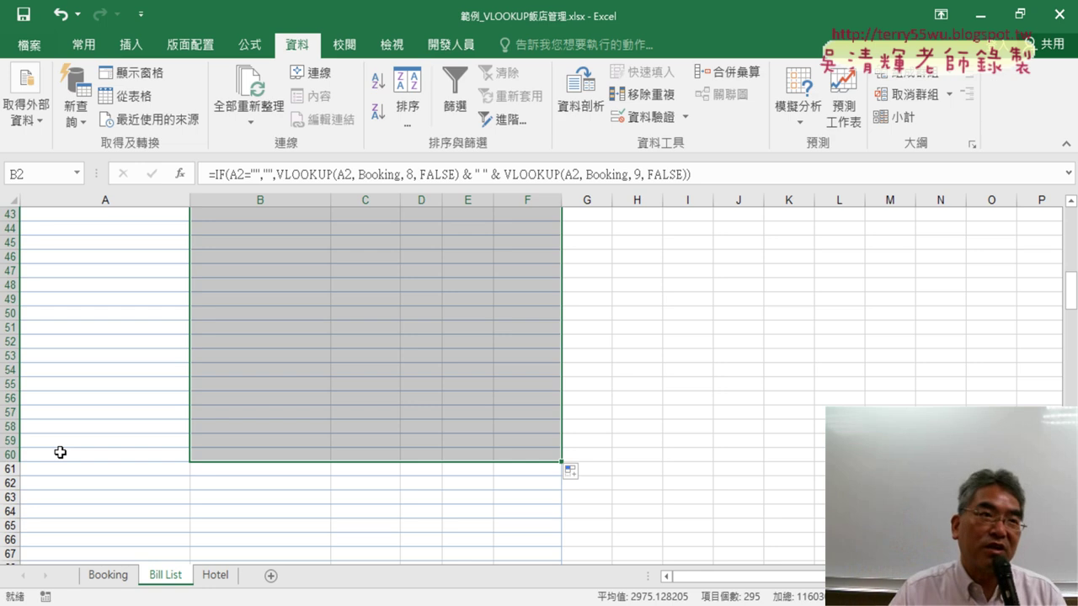
pyautogui.scroll(11, 59, 452)
pyautogui.scroll(3, 72, 448)
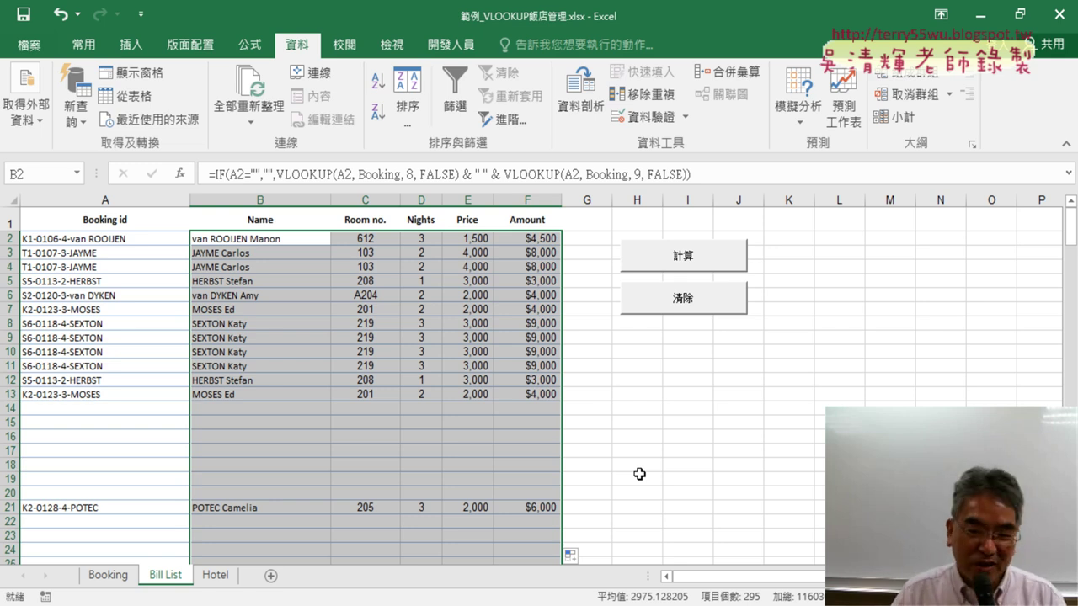
pyautogui.moveTo(572, 600)
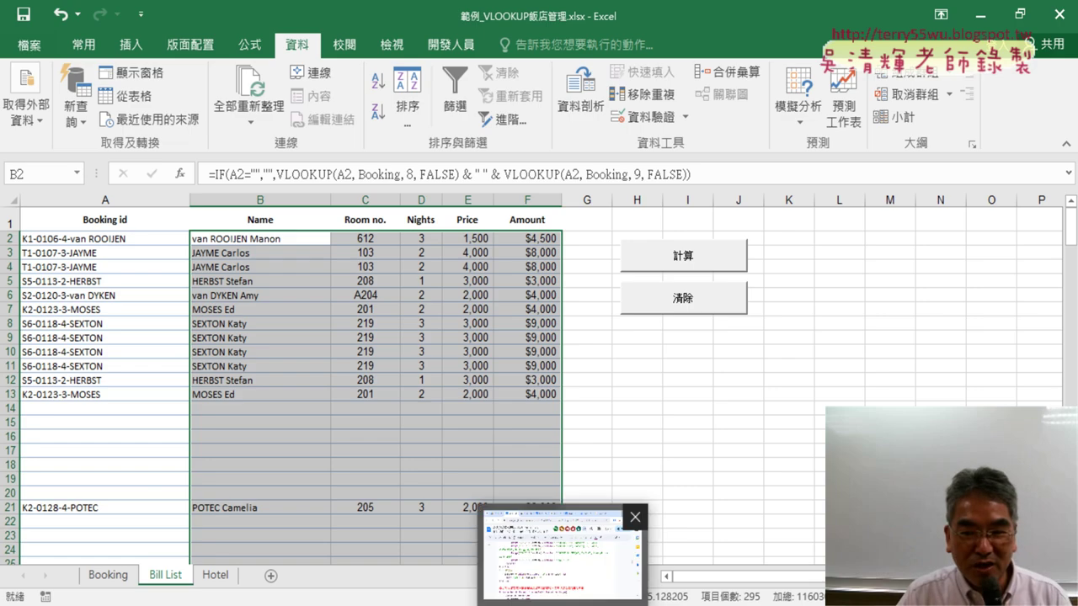
# Step: Switch to the browser and look over the shared VLOOKUP ChatGPT conversation tabs
pyautogui.click(572, 570)
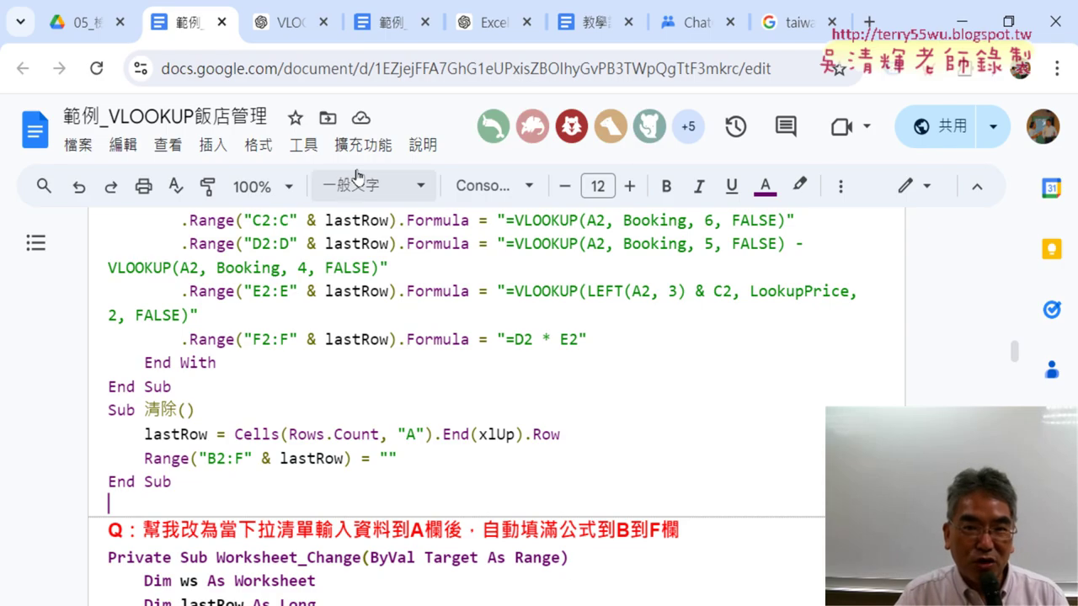
pyautogui.click(292, 30)
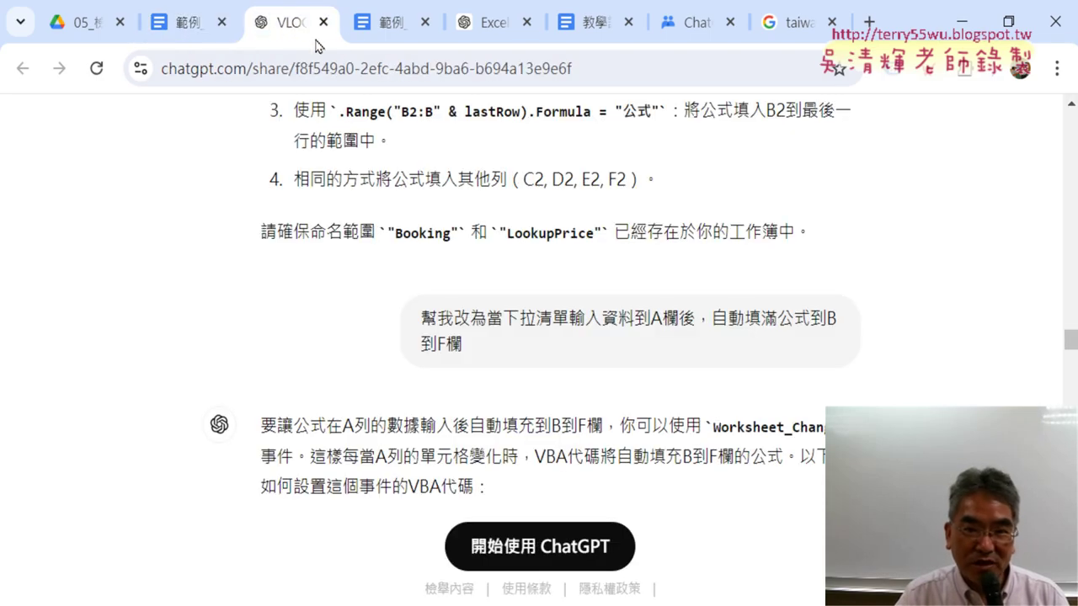
pyautogui.moveTo(318, 47); pyautogui.dragTo(488, 21)
pyautogui.click(282, 19)
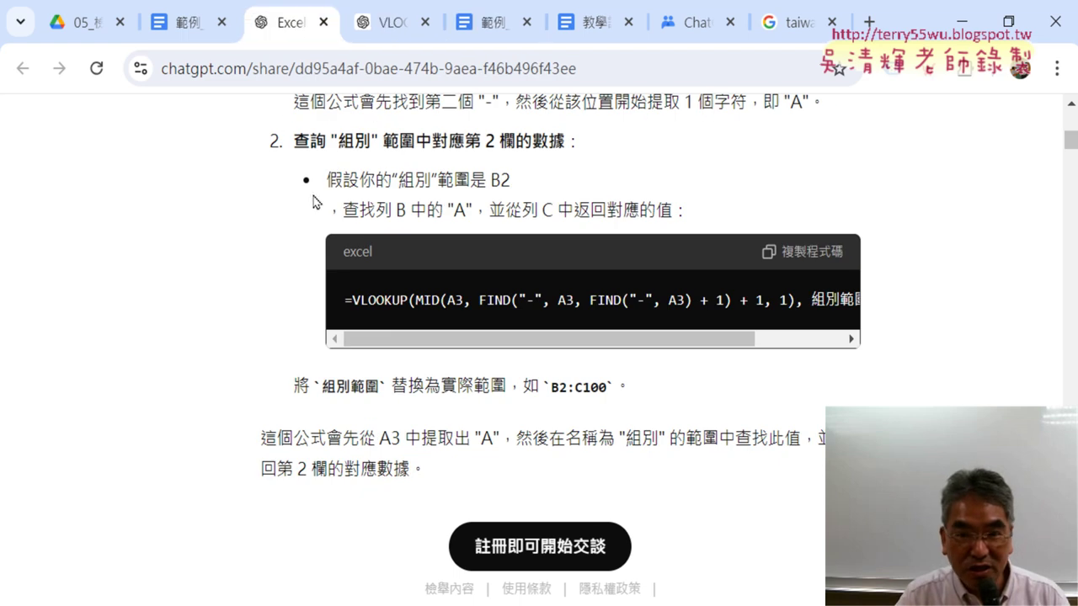
pyautogui.scroll(5, 314, 203)
pyautogui.scroll(3, 318, 206)
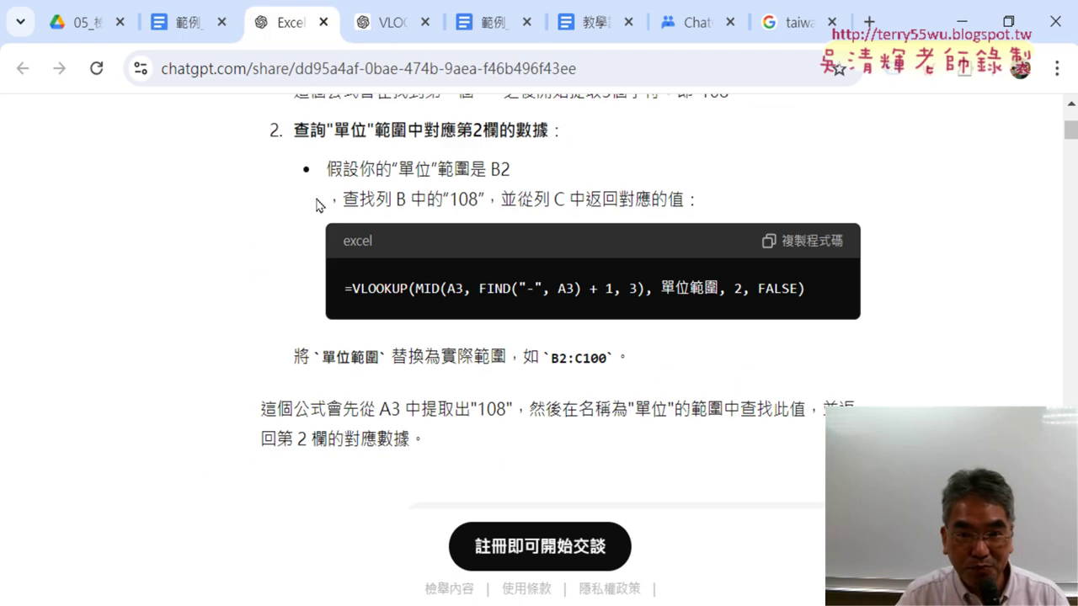
pyautogui.click(387, 33)
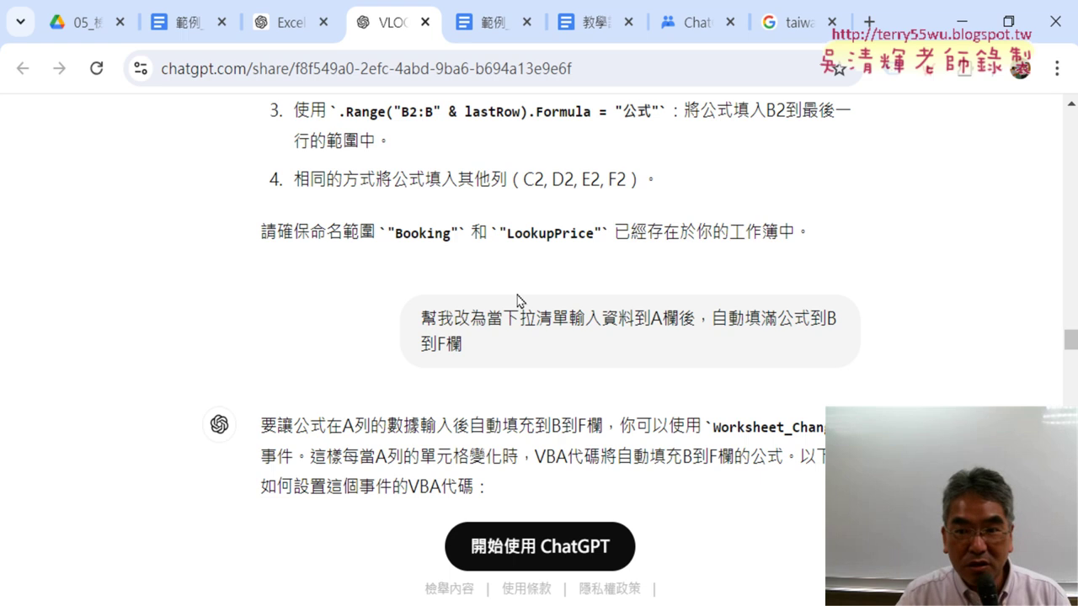
# Step: Enter ChatGPT and open the 範例_VLOOKUP飯店管理02 conversation from the sidebar history
pyautogui.click(547, 538)
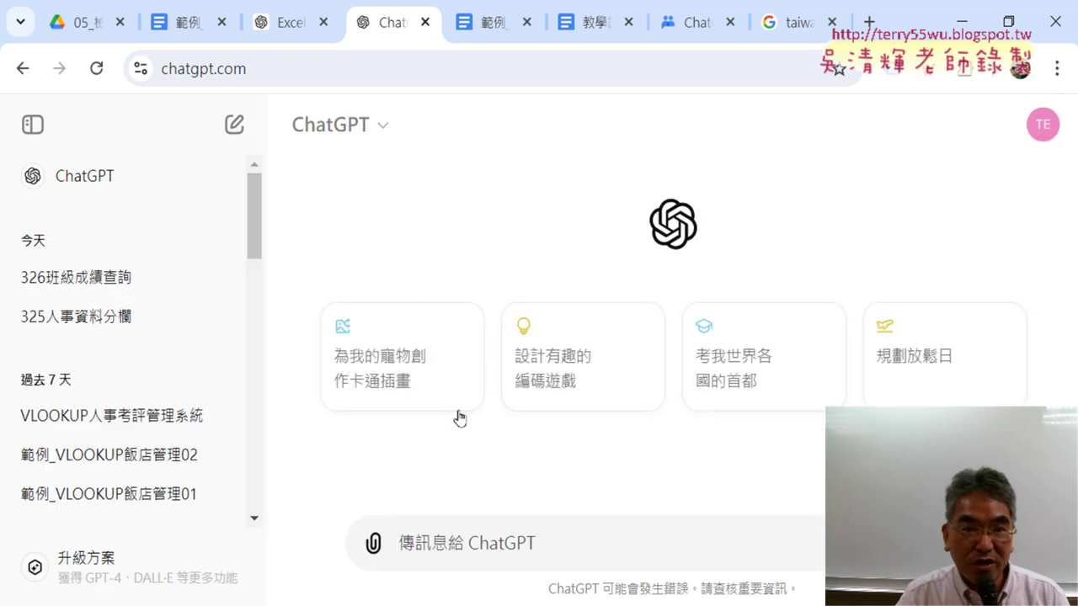
pyautogui.scroll(-3, 195, 468)
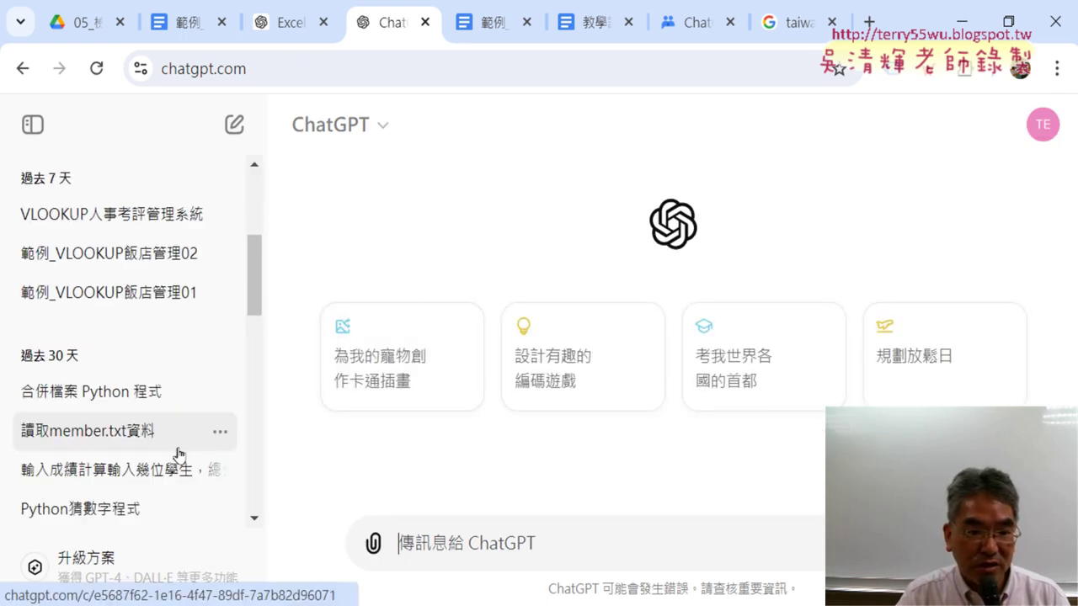
pyautogui.scroll(-1, 176, 457)
pyautogui.click(177, 217)
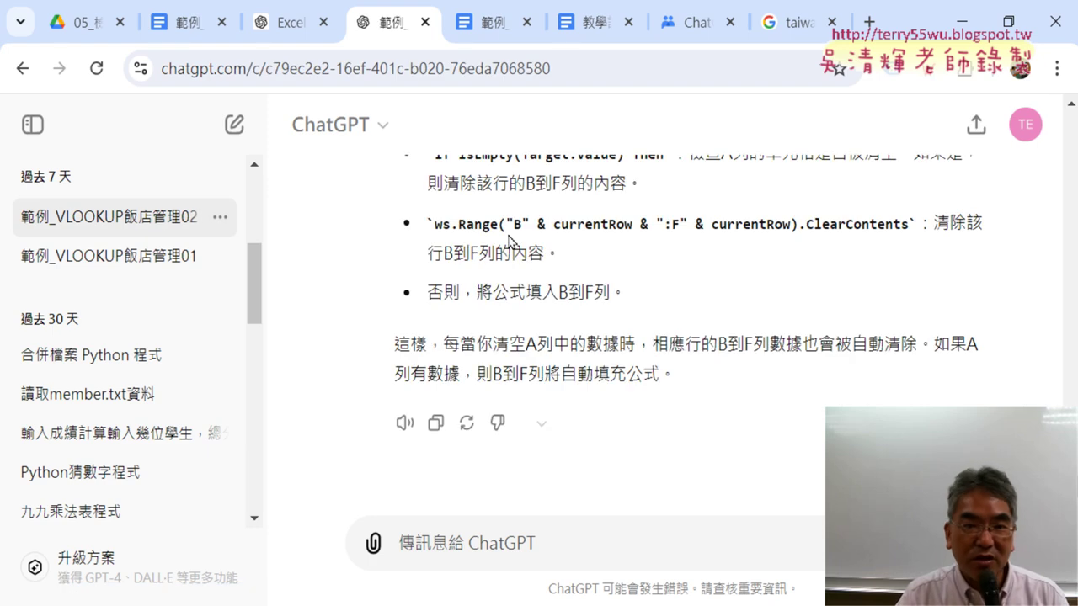
pyautogui.scroll(5, 760, 299)
pyautogui.scroll(7, 760, 299)
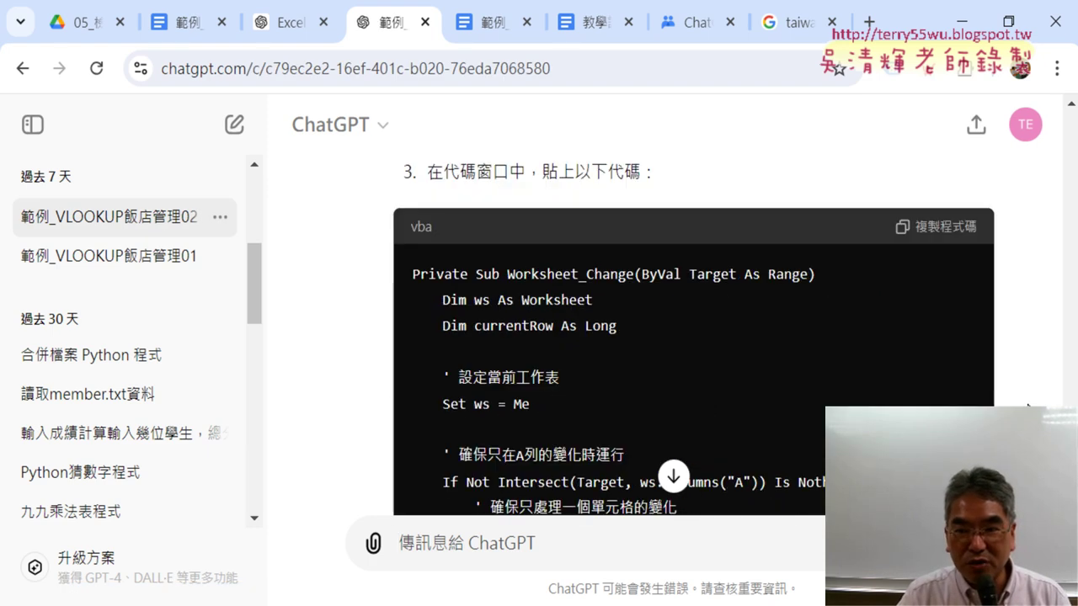
pyautogui.scroll(4, 1069, 261)
pyautogui.scroll(10, 1069, 261)
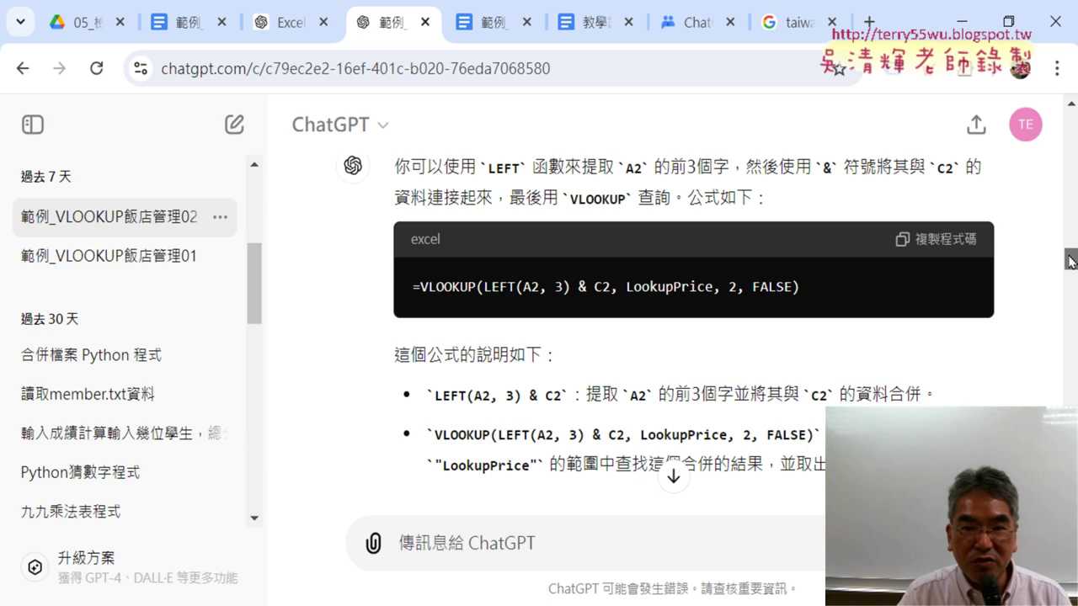
# Step: Bring up the Google Docs document at its red question heading
pyautogui.click(187, 23)
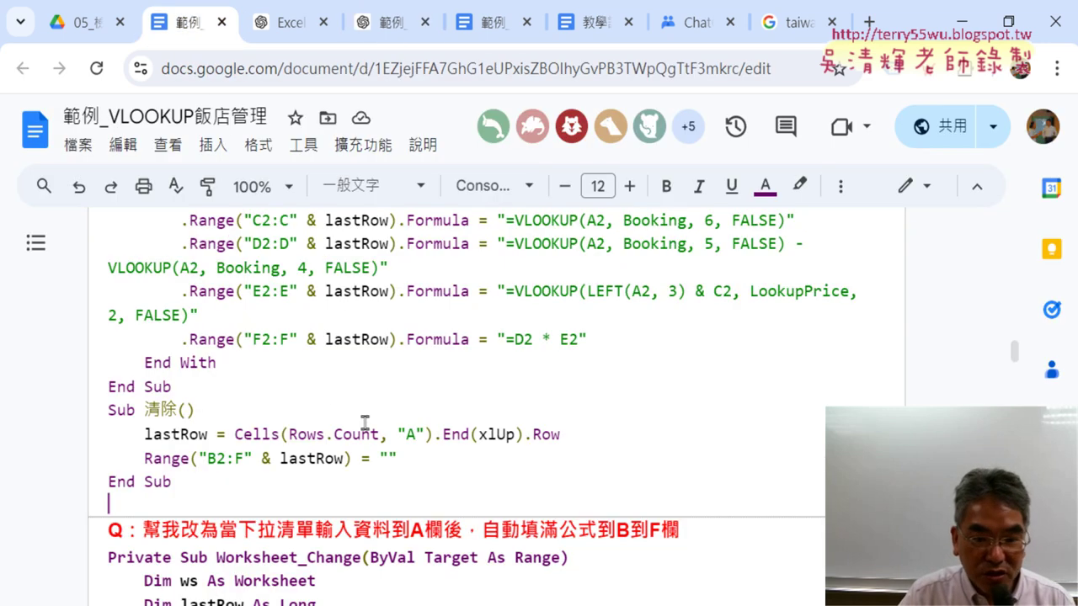
pyautogui.scroll(-5, 365, 421)
pyautogui.click(143, 314)
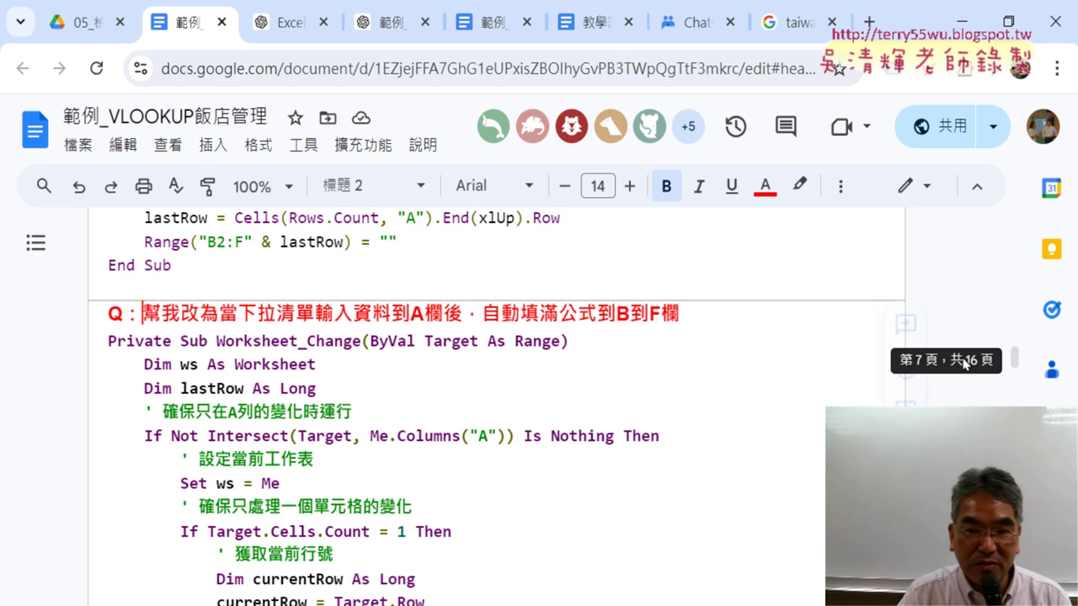
pyautogui.scroll(7, 760, 328)
pyautogui.scroll(-7, 760, 329)
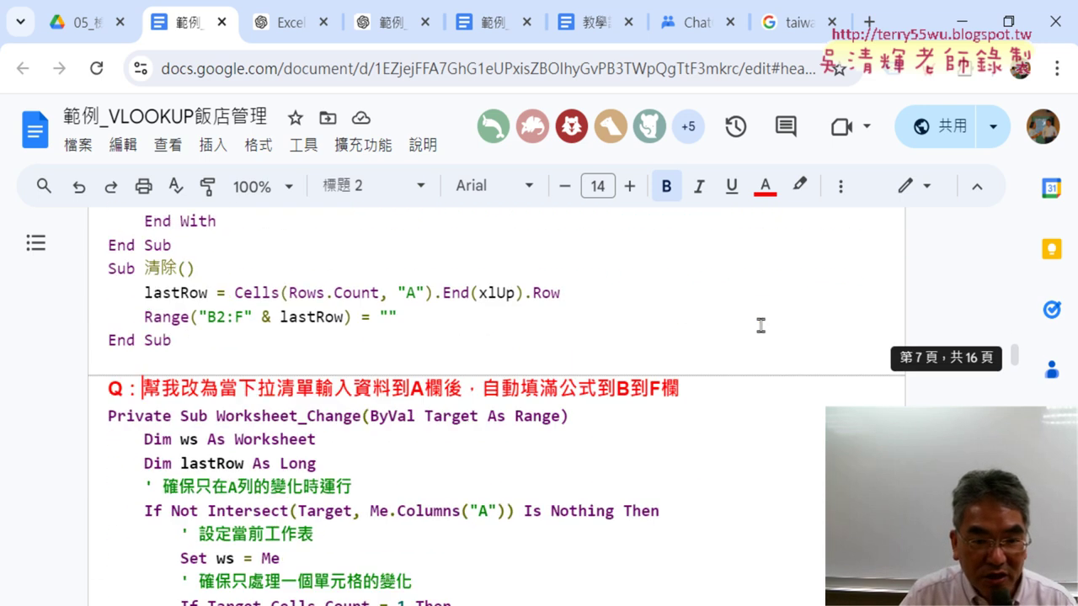
# Step: Highlight the question's phrases about column A entries auto-filling formulas into columns B to F
pyautogui.moveTo(142, 313); pyautogui.dragTo(446, 315)
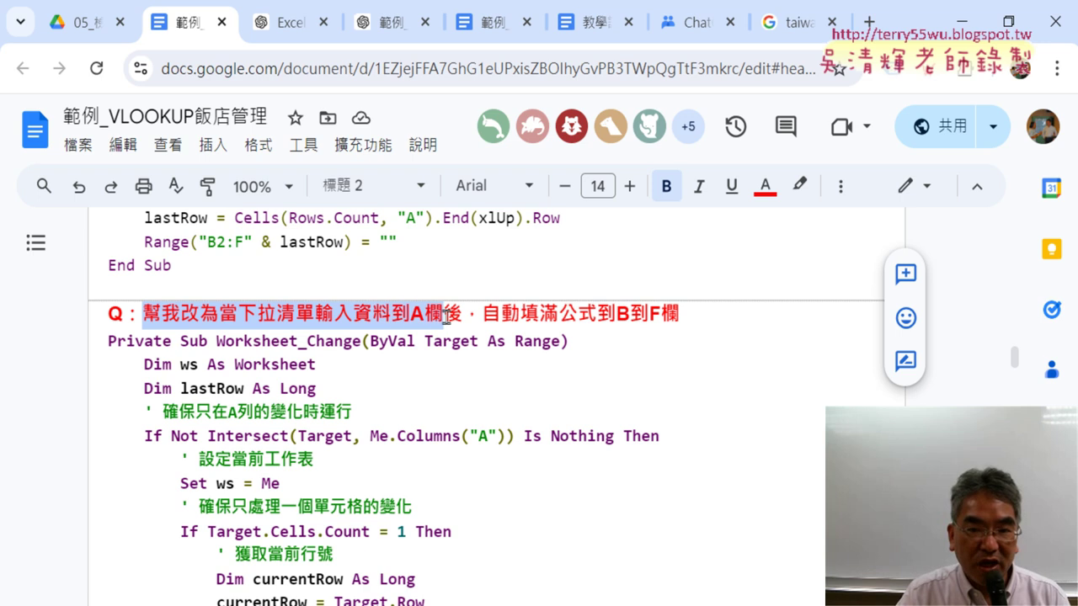
pyautogui.moveTo(461, 316); pyautogui.dragTo(410, 316)
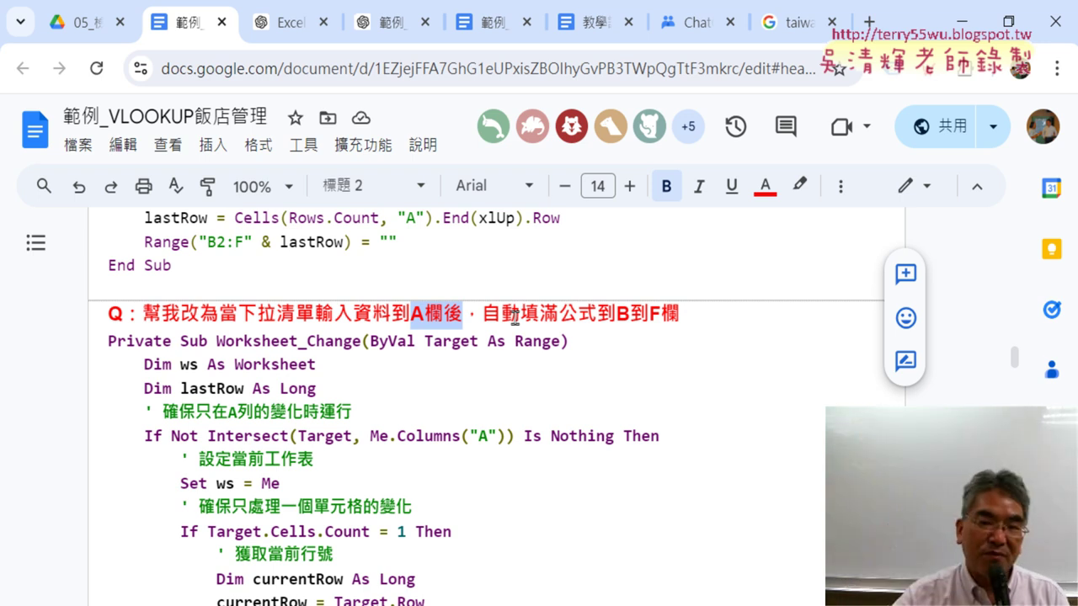
pyautogui.moveTo(482, 317); pyautogui.dragTo(619, 314)
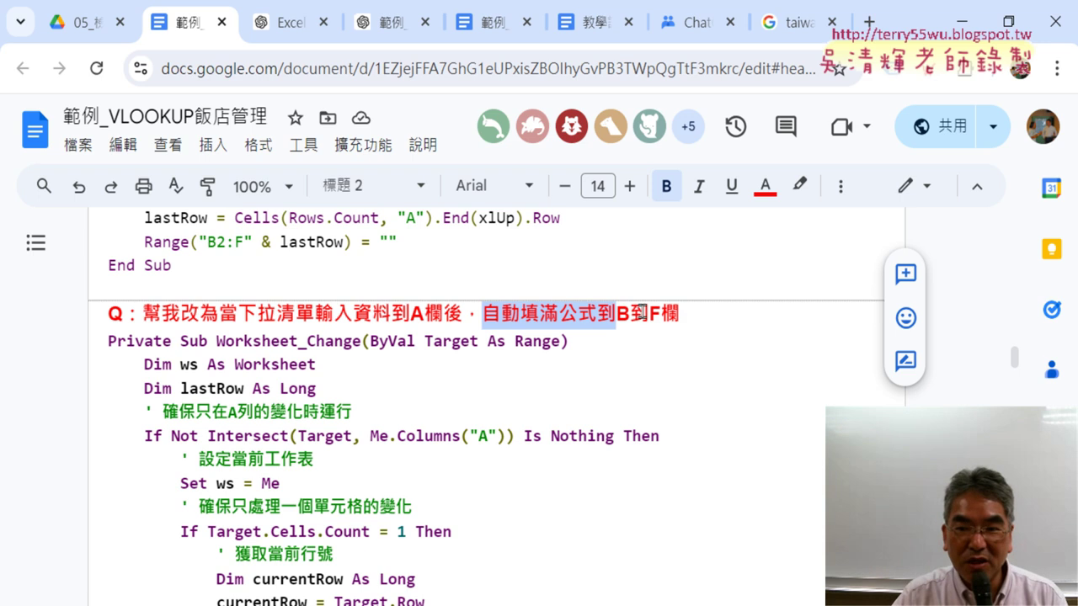
pyautogui.moveTo(617, 314); pyautogui.dragTo(670, 313)
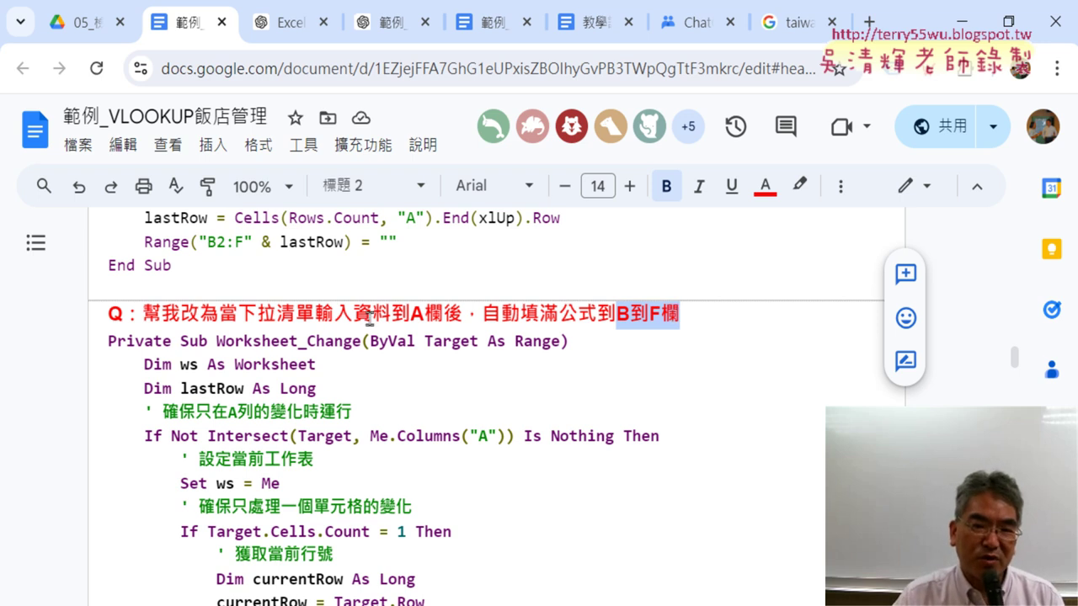
pyautogui.click(377, 25)
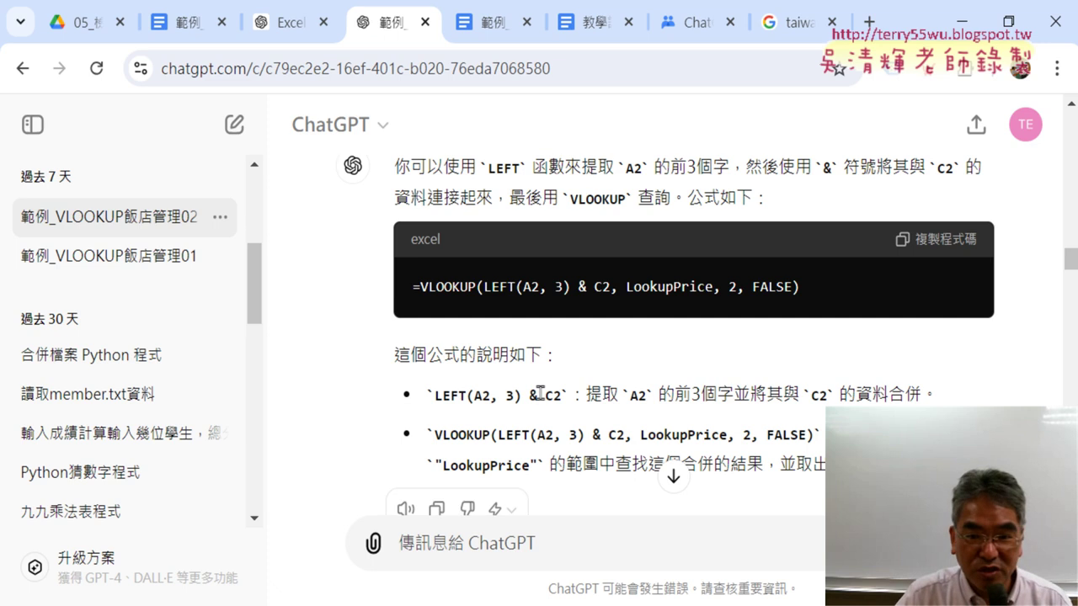
# Step: Scroll back through the FillFormulas code in the ChatGPT conversation
pyautogui.scroll(5, 572, 399)
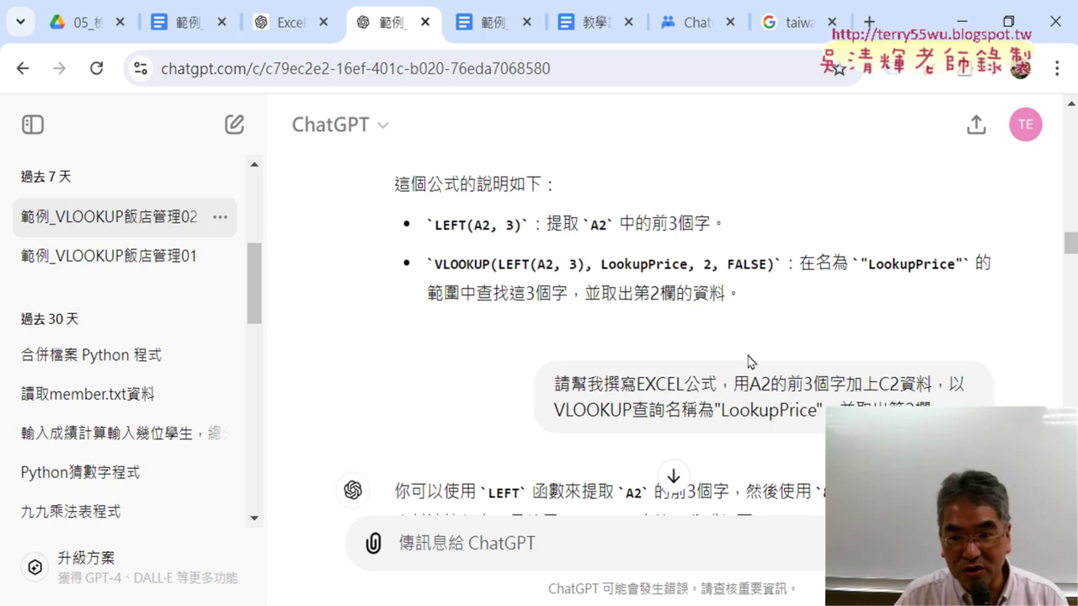
pyautogui.moveTo(1069, 251); pyautogui.dragTo(1063, 343)
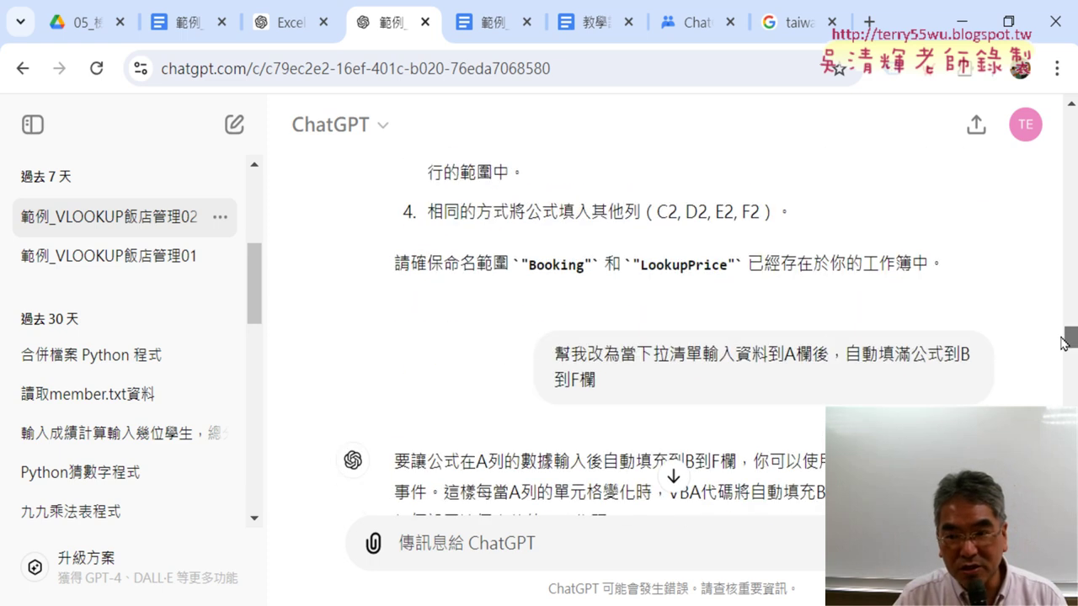
pyautogui.scroll(-4, 652, 346)
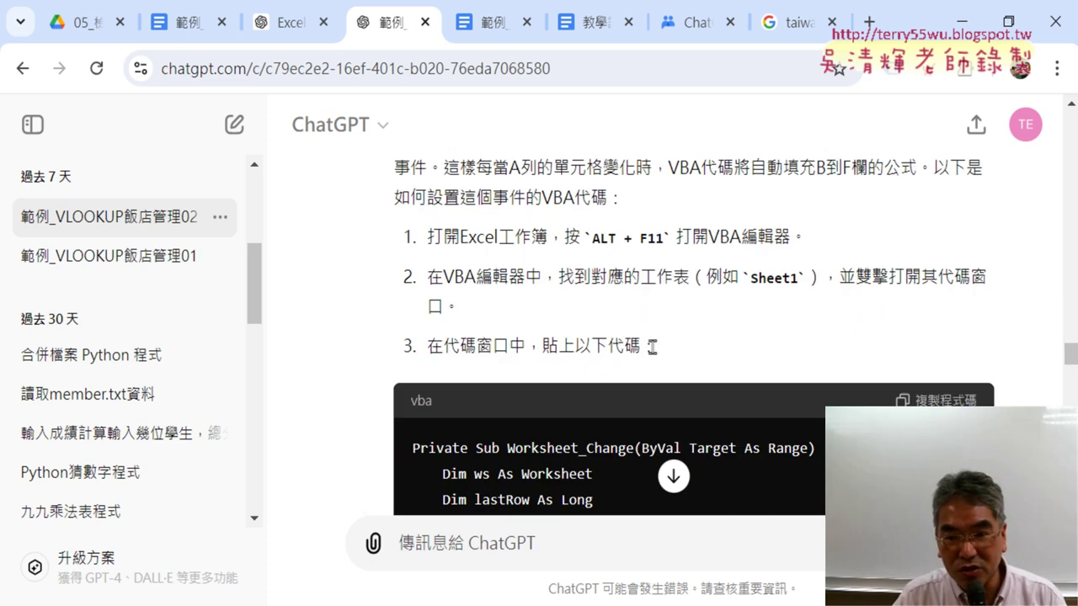
pyautogui.scroll(3, 651, 346)
pyautogui.scroll(1, 651, 346)
pyautogui.scroll(3, 651, 346)
pyautogui.scroll(3, 654, 349)
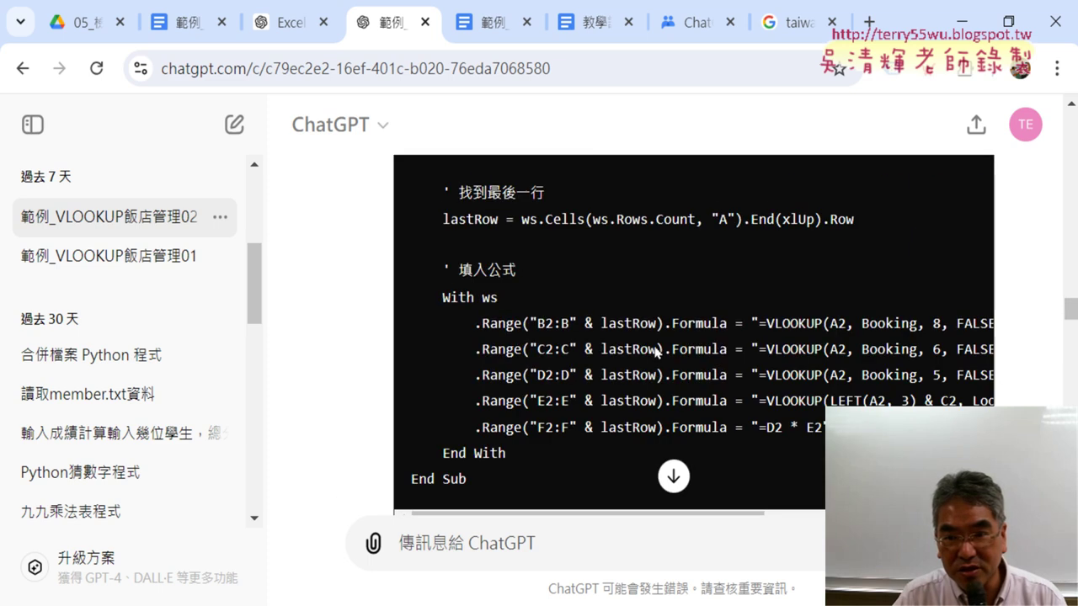
pyautogui.scroll(4, 655, 352)
pyautogui.scroll(3, 655, 352)
pyautogui.scroll(5, 655, 352)
# Step: Highlight the follow-up request to auto-fill columns B to F after a column A entry
pyautogui.scroll(-8, 666, 336)
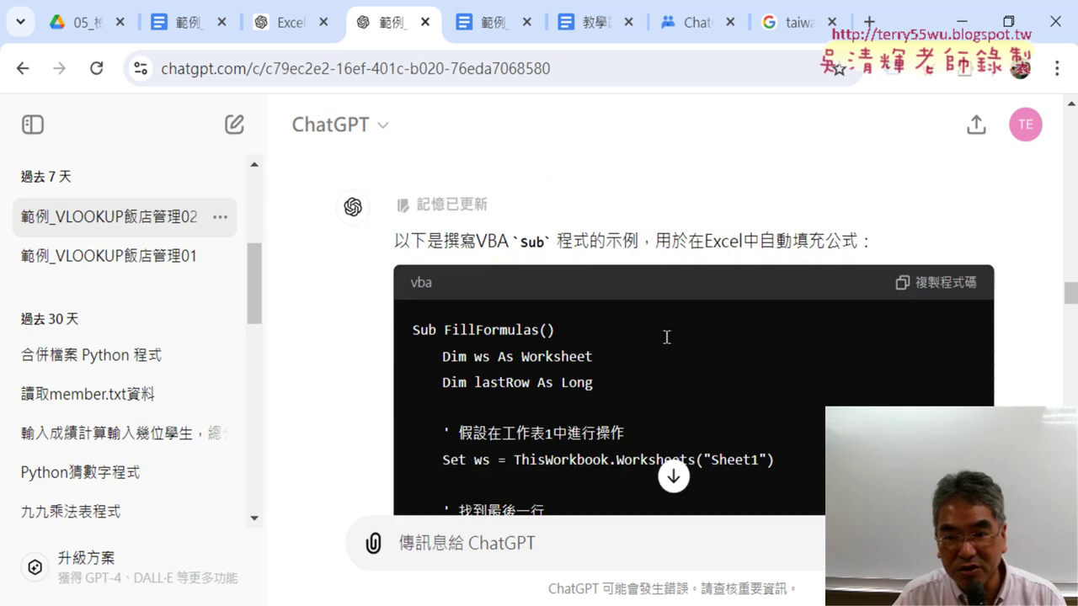
pyautogui.scroll(-4, 666, 337)
pyautogui.scroll(-5, 665, 337)
pyautogui.scroll(-4, 668, 338)
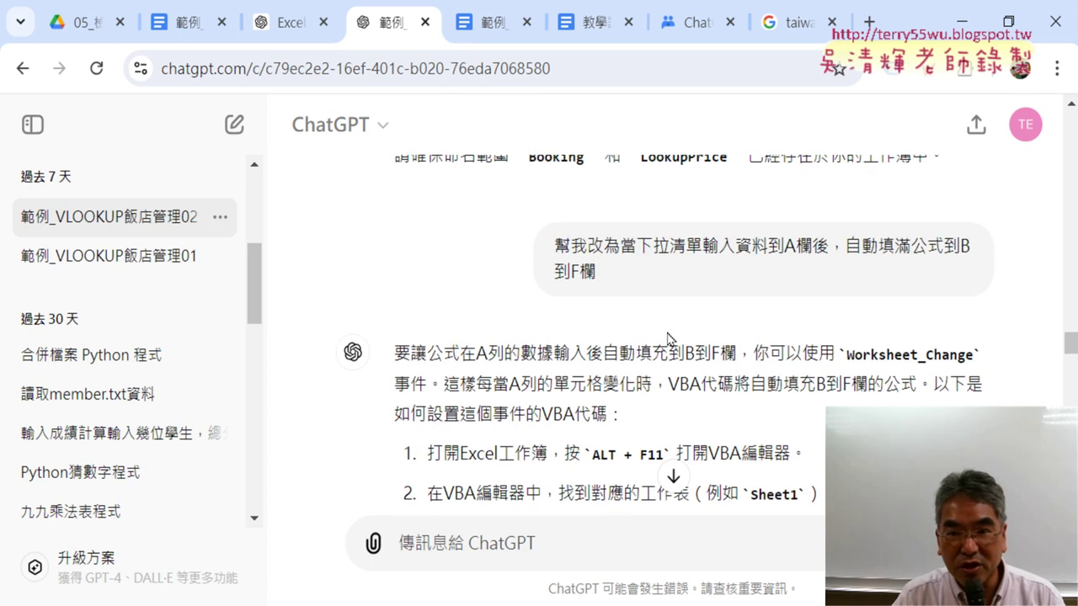
pyautogui.moveTo(554, 246)
pyautogui.mouseDown()
pyautogui.moveTo(944, 251)
pyautogui.moveTo(967, 287)
pyautogui.mouseUp()
pyautogui.scroll(-1, 458, 348)
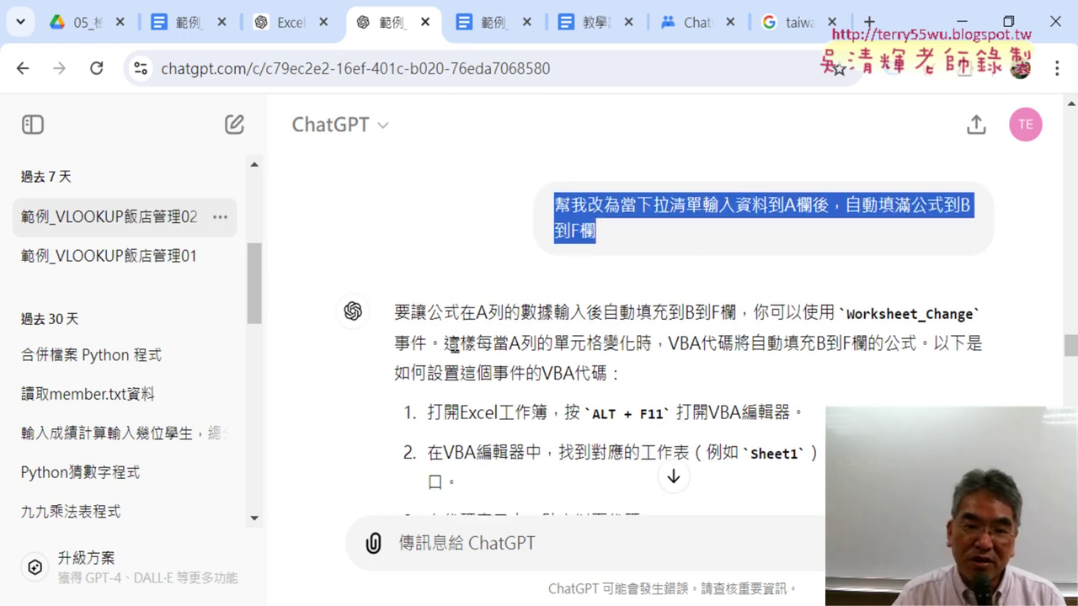
pyautogui.scroll(-1, 448, 343)
pyautogui.moveTo(396, 245); pyautogui.dragTo(504, 249)
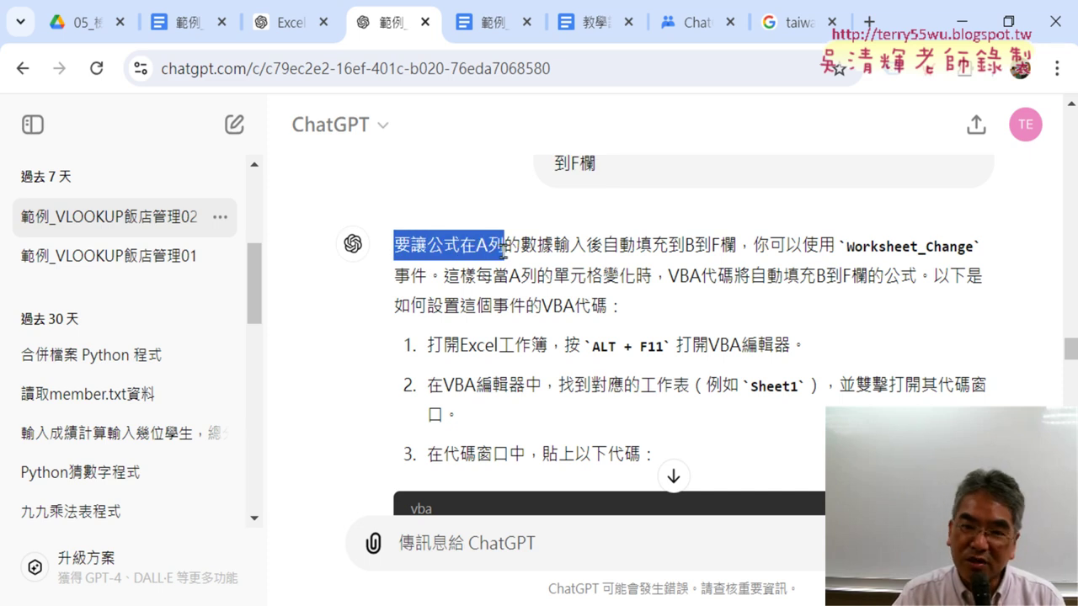
pyautogui.click(416, 211)
pyautogui.moveTo(477, 245); pyautogui.dragTo(601, 249)
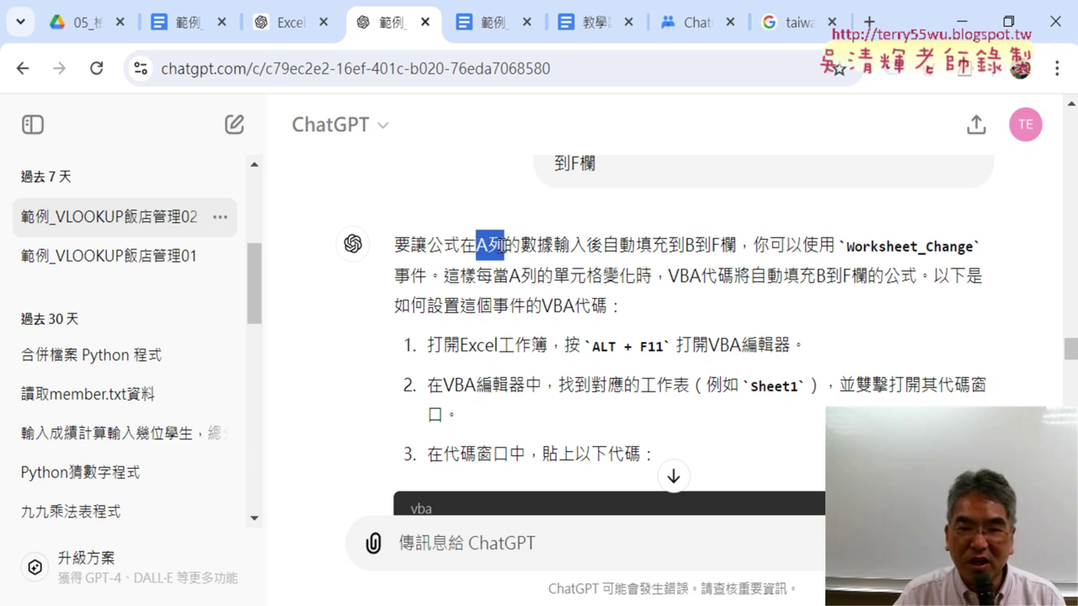
pyautogui.click(605, 248)
pyautogui.moveTo(682, 244); pyautogui.dragTo(731, 246)
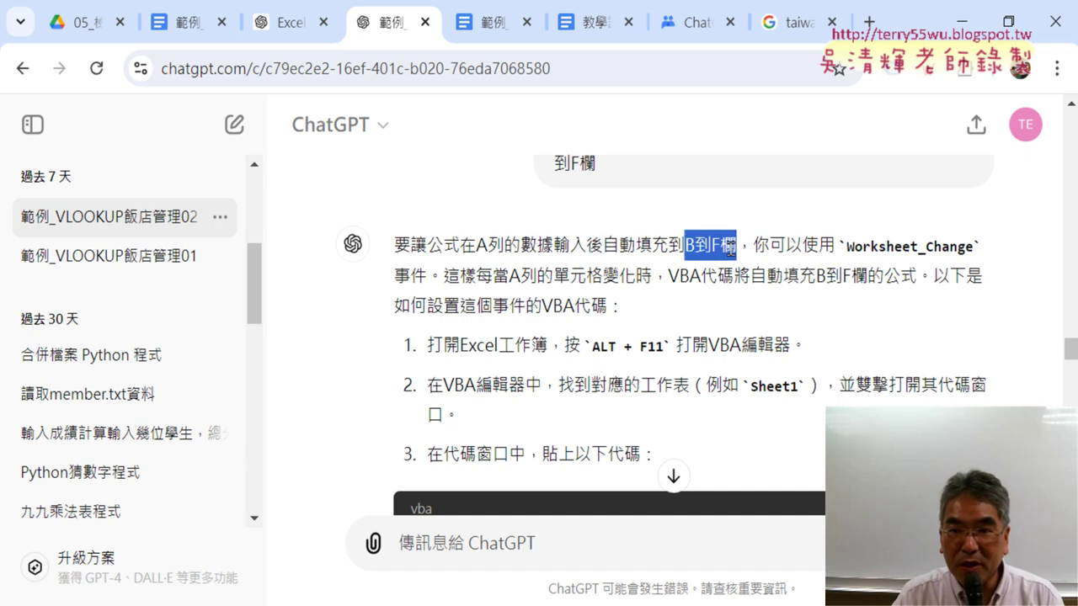
pyautogui.scroll(5, 716, 261)
pyautogui.scroll(-3, 714, 269)
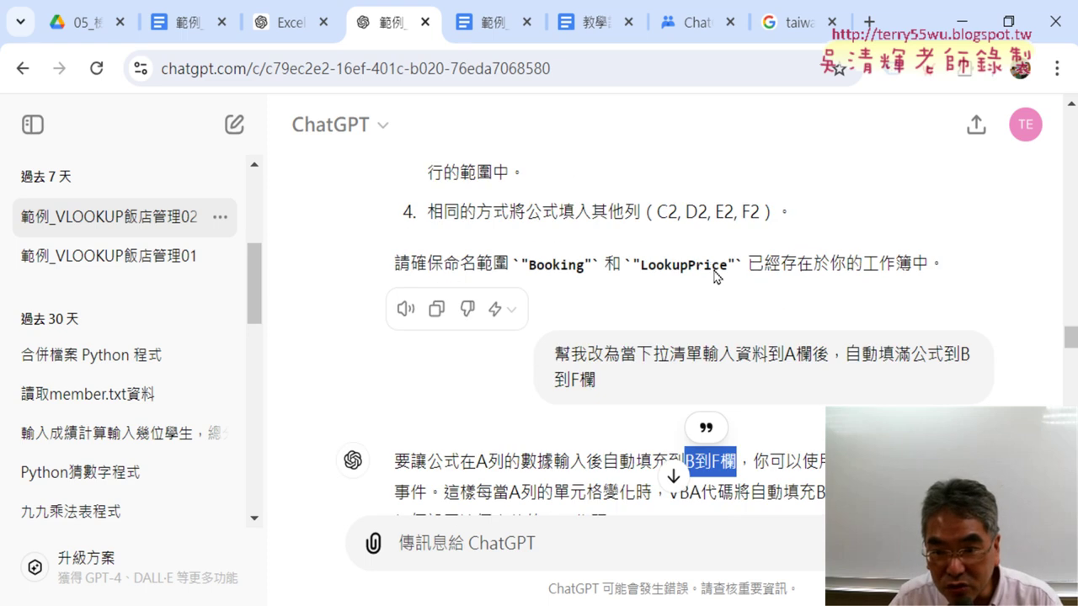
pyautogui.moveTo(784, 355); pyautogui.dragTo(811, 355)
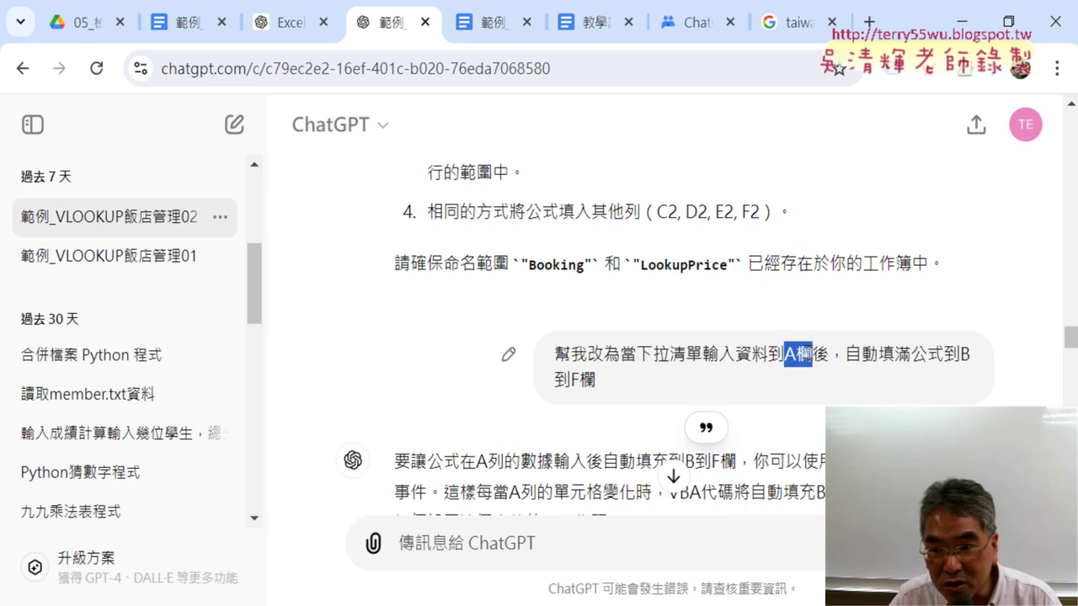
pyautogui.moveTo(476, 461); pyautogui.dragTo(505, 461)
pyautogui.scroll(-3, 623, 452)
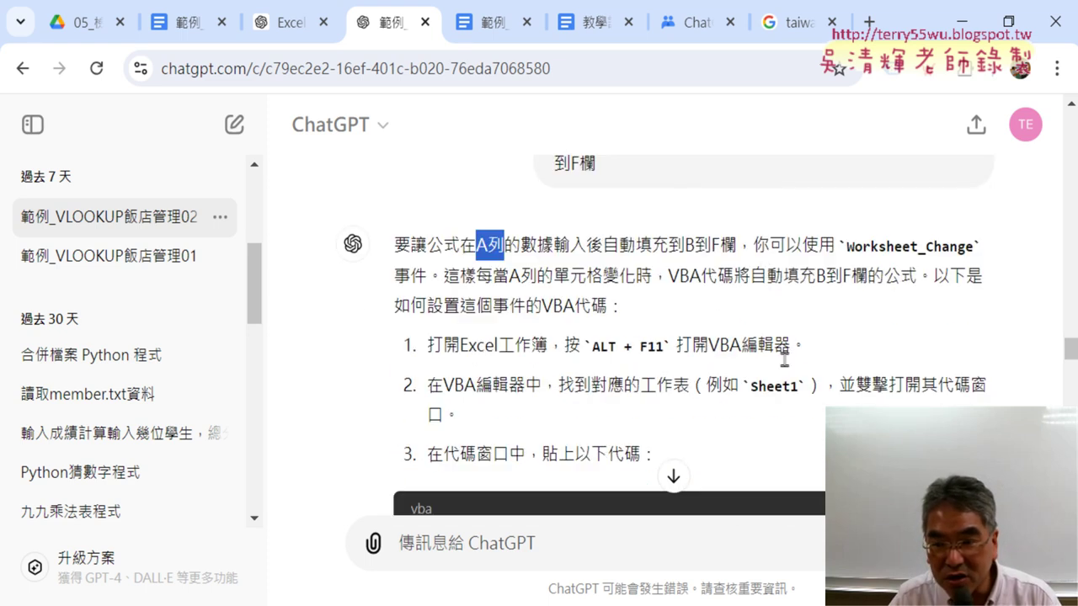
pyautogui.click(770, 246)
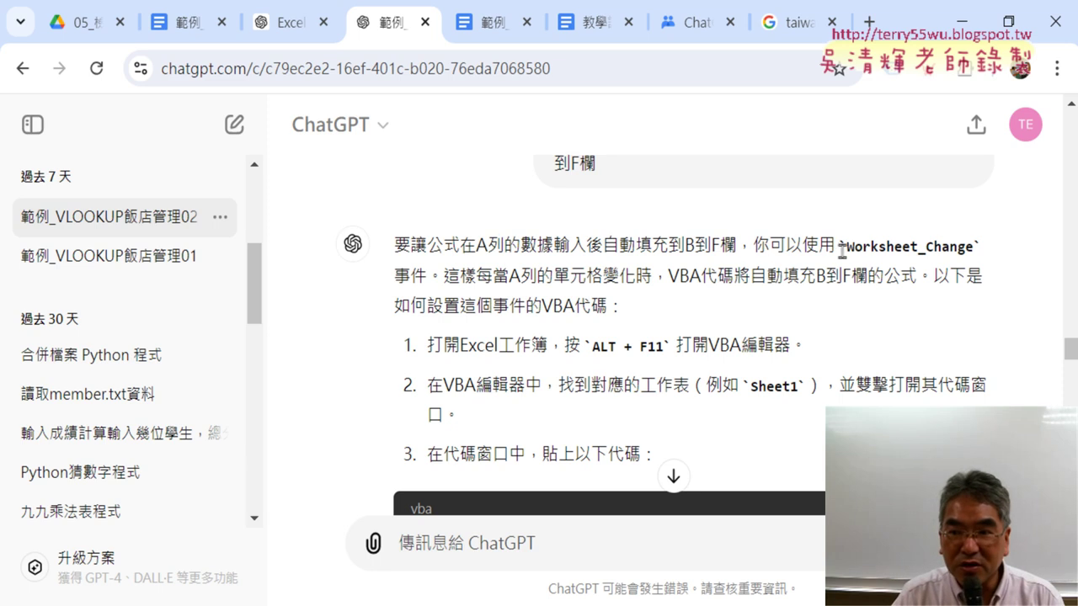
pyautogui.moveTo(846, 247); pyautogui.dragTo(918, 246)
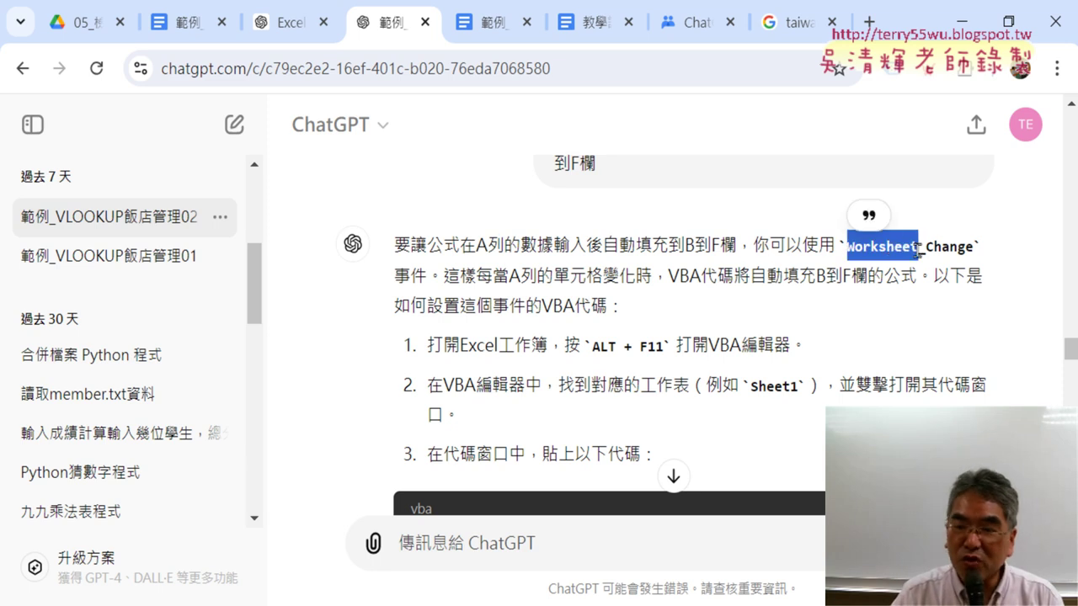
pyautogui.moveTo(926, 246); pyautogui.dragTo(973, 247)
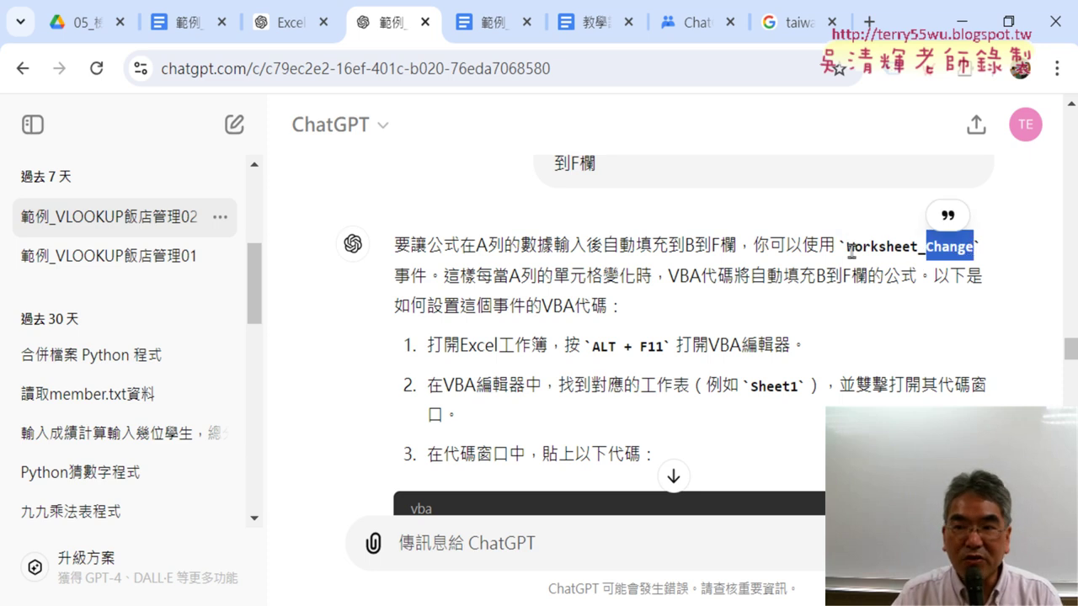
pyautogui.moveTo(846, 247); pyautogui.dragTo(974, 247)
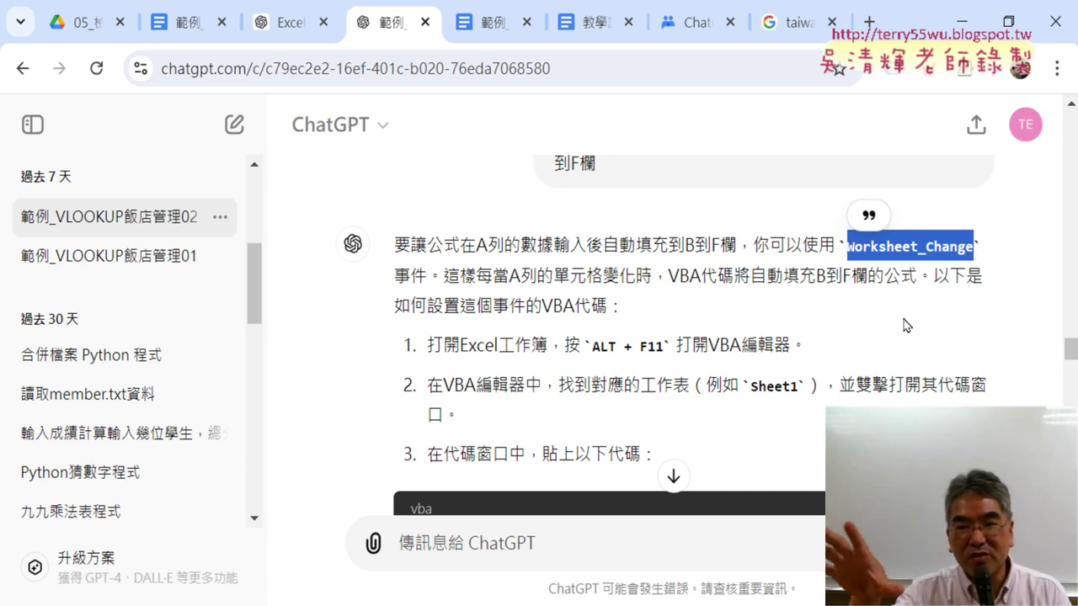
pyautogui.moveTo(428, 275); pyautogui.dragTo(394, 275)
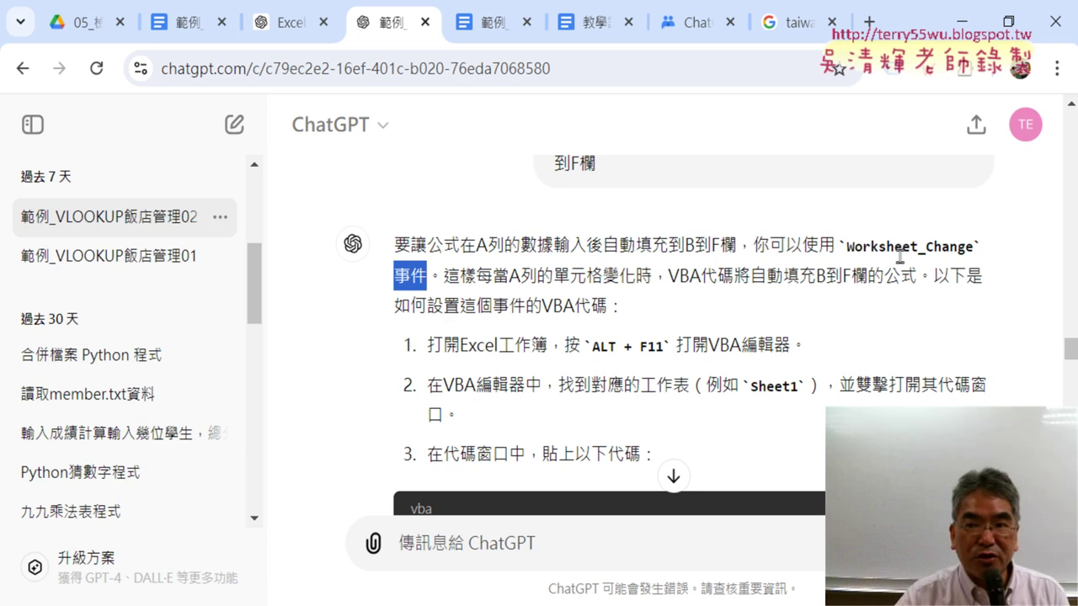
pyautogui.moveTo(847, 246); pyautogui.dragTo(919, 247)
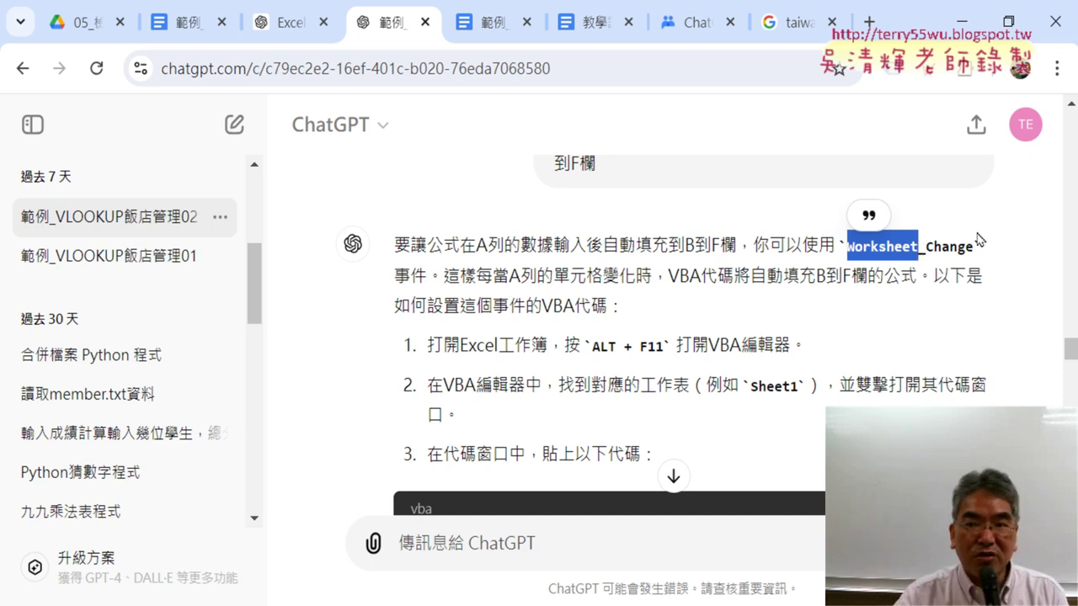
pyautogui.moveTo(926, 246); pyautogui.dragTo(970, 245)
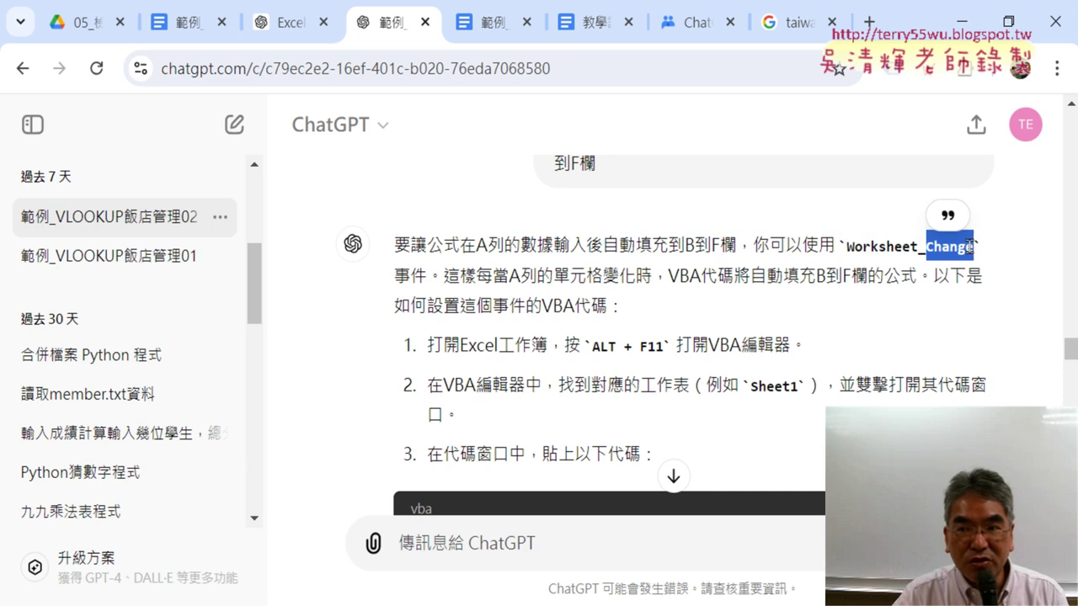
pyautogui.moveTo(395, 276); pyautogui.dragTo(426, 276)
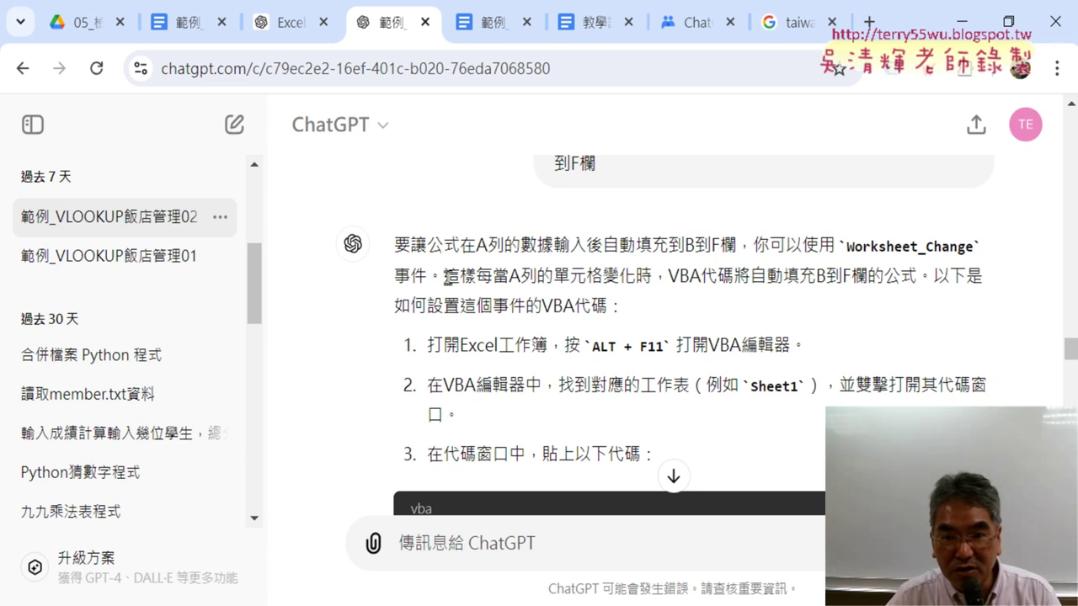
pyautogui.moveTo(444, 275); pyautogui.dragTo(965, 280)
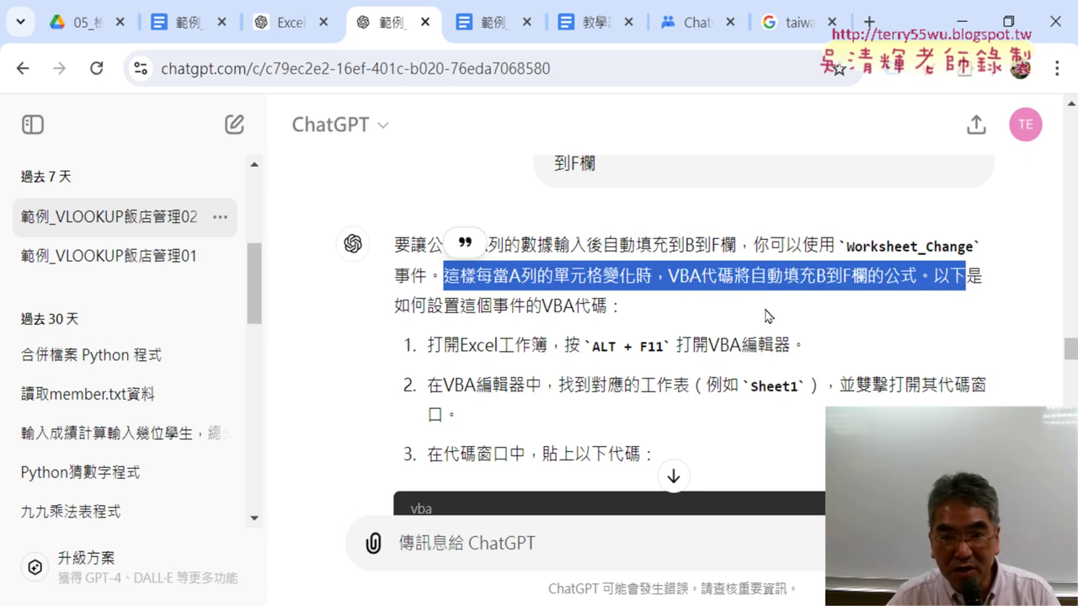
pyautogui.moveTo(397, 301); pyautogui.dragTo(615, 306)
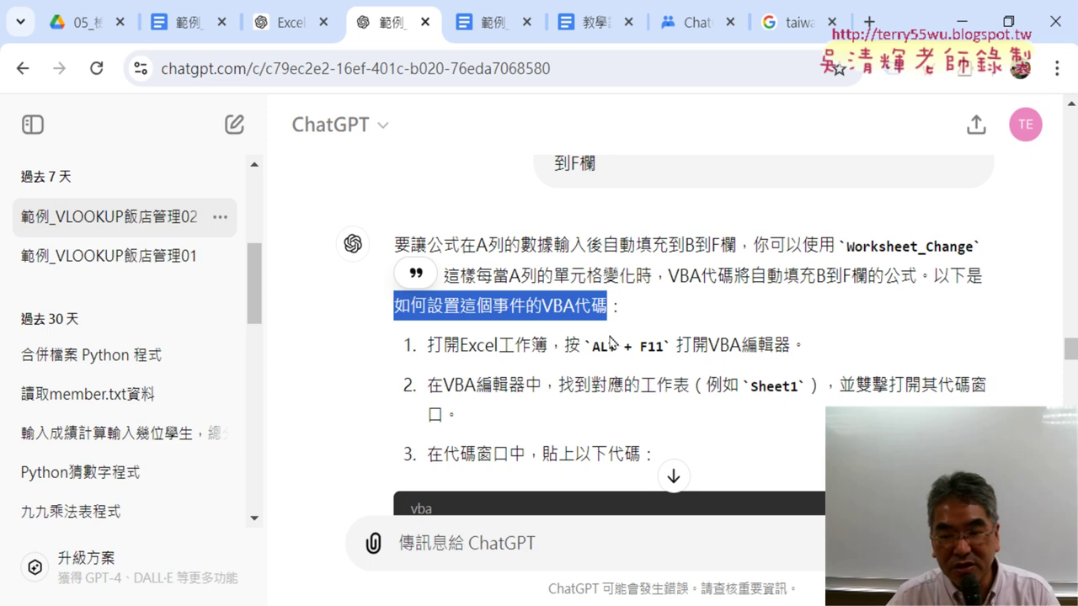
# Step: Highlight the Worksheet_Change code lines, then the Private and Sub keywords of its first line
pyautogui.scroll(-3, 604, 334)
pyautogui.scroll(-1, 452, 287)
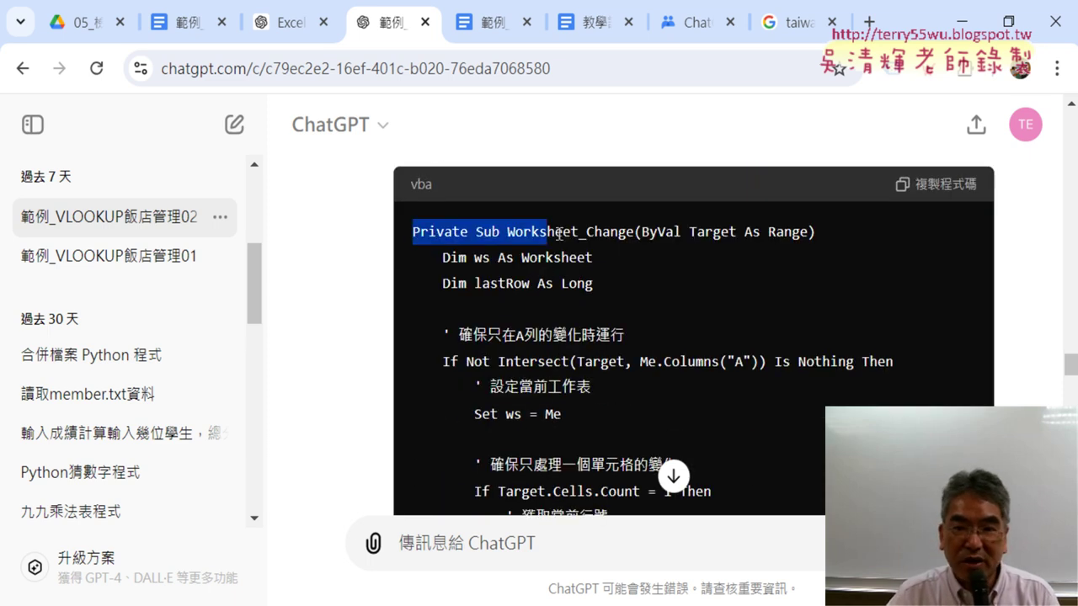
pyautogui.moveTo(411, 240); pyautogui.dragTo(741, 333)
pyautogui.scroll(-1, 726, 309)
pyautogui.scroll(1, 725, 310)
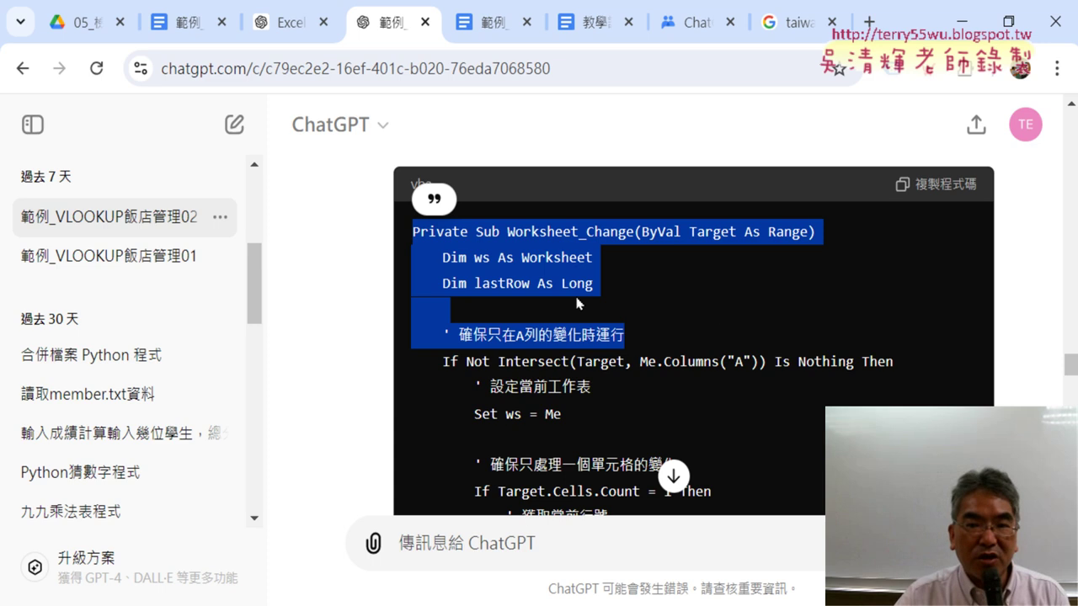
pyautogui.click(478, 233)
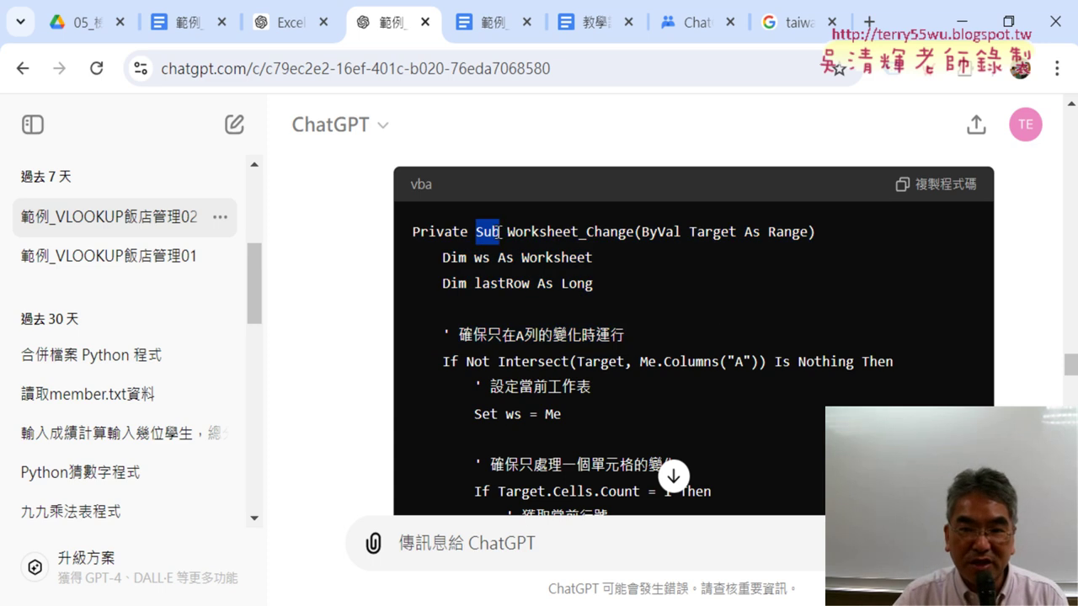
pyautogui.moveTo(500, 232); pyautogui.dragTo(495, 231)
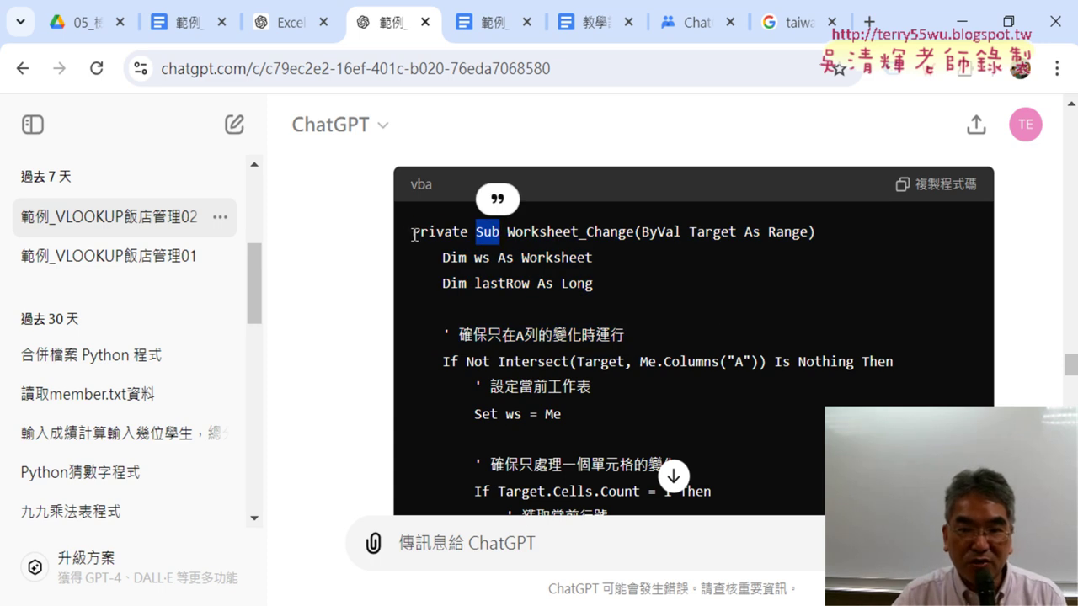
pyautogui.moveTo(413, 232); pyautogui.dragTo(467, 233)
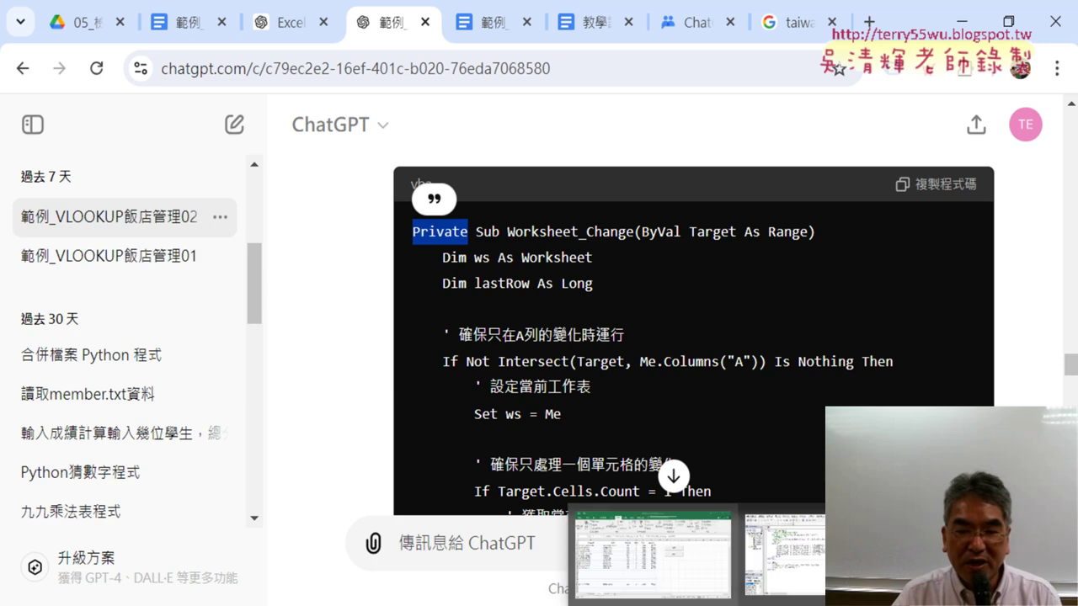
pyautogui.hotkey('alt', 'Tab')
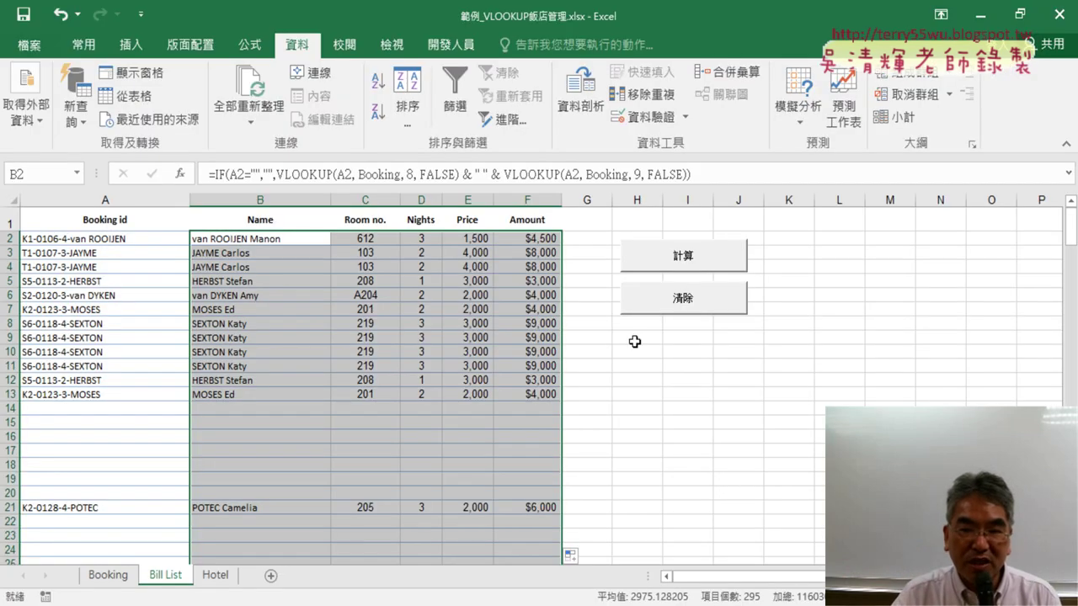
# Step: Show B2's IF-wrapped Name formula and pen-mark its empty-cell check and the B–F columns
pyautogui.click(78, 240)
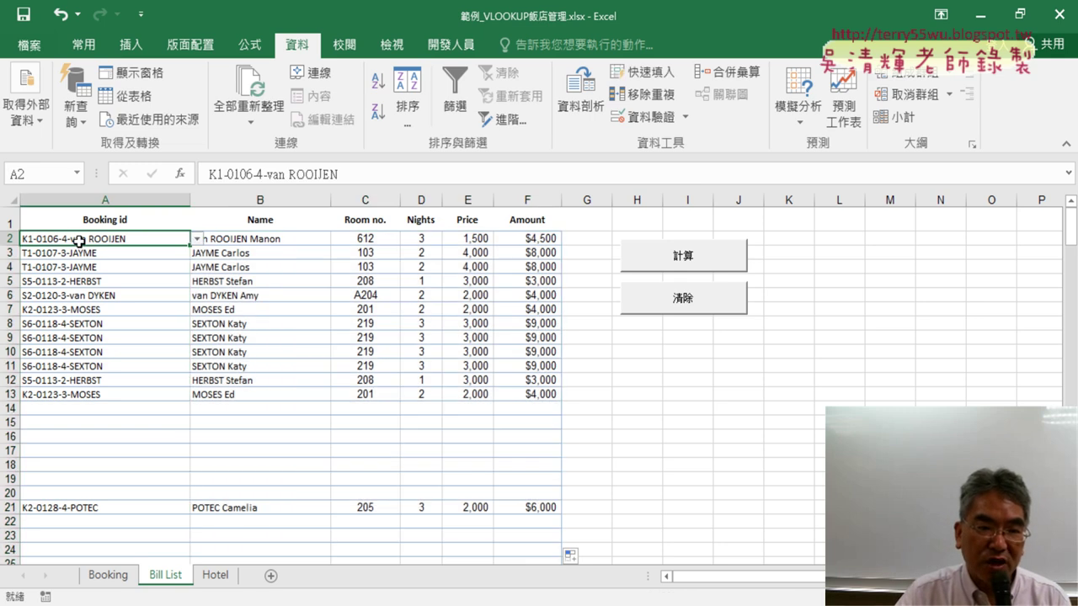
pyautogui.click(262, 240)
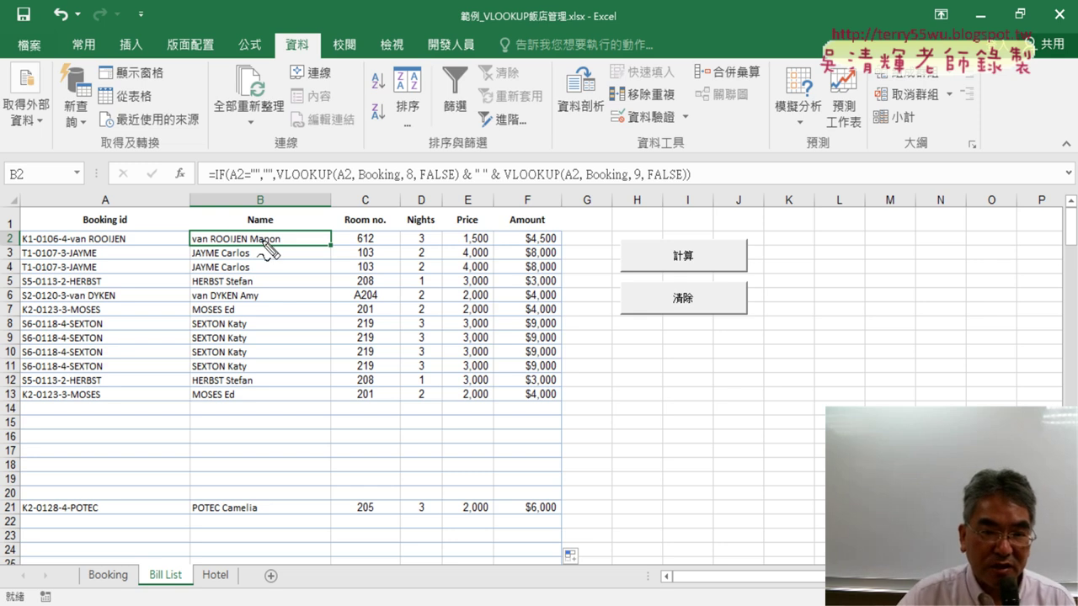
pyautogui.moveTo(217, 184); pyautogui.dragTo(275, 181)
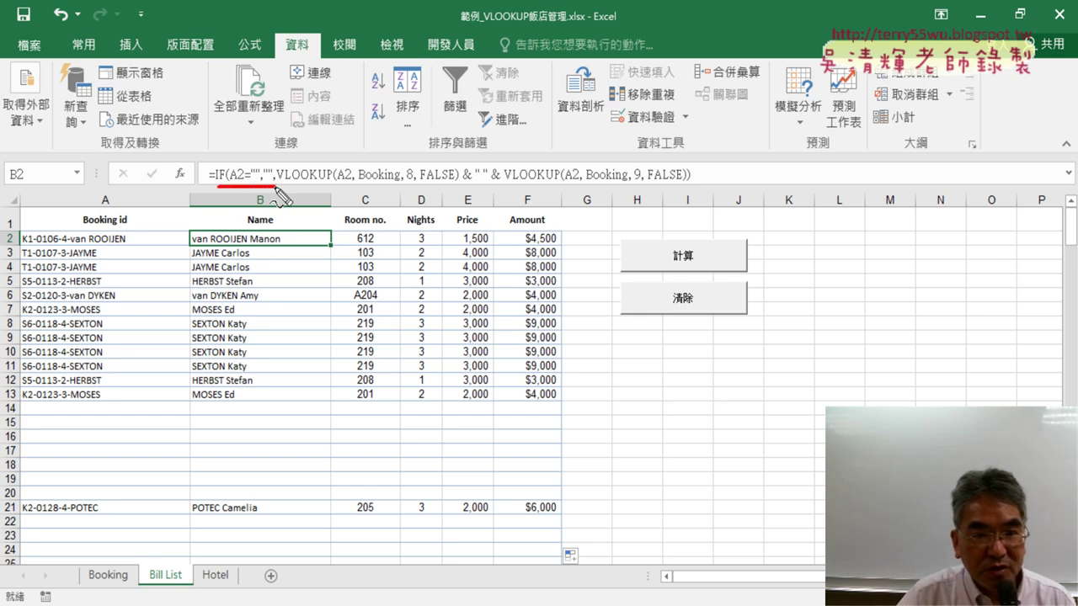
pyautogui.moveTo(685, 163); pyautogui.dragTo(686, 179)
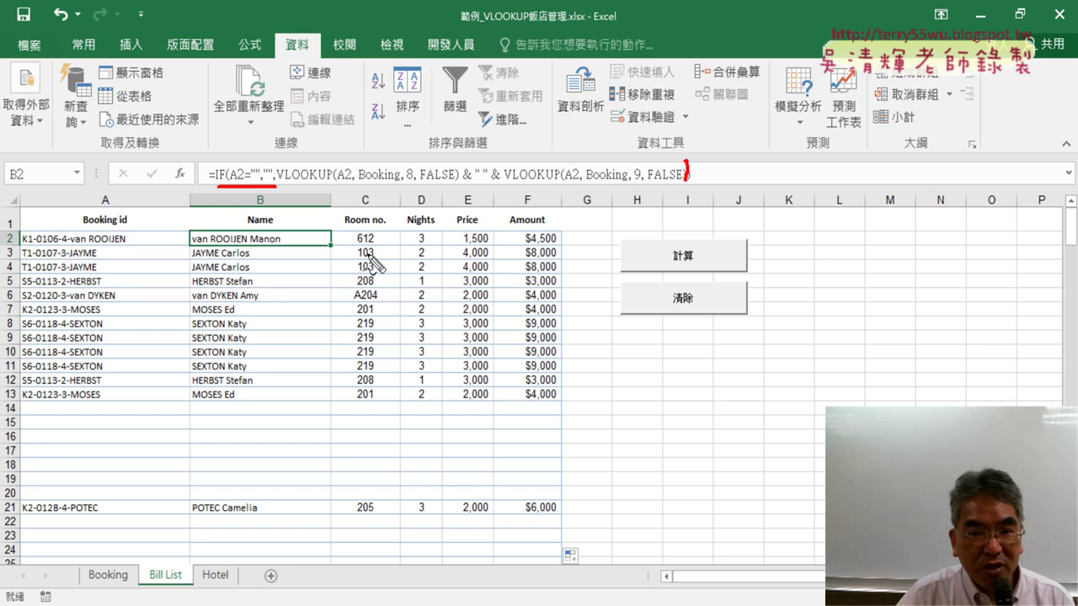
pyautogui.moveTo(181, 215); pyautogui.dragTo(189, 528)
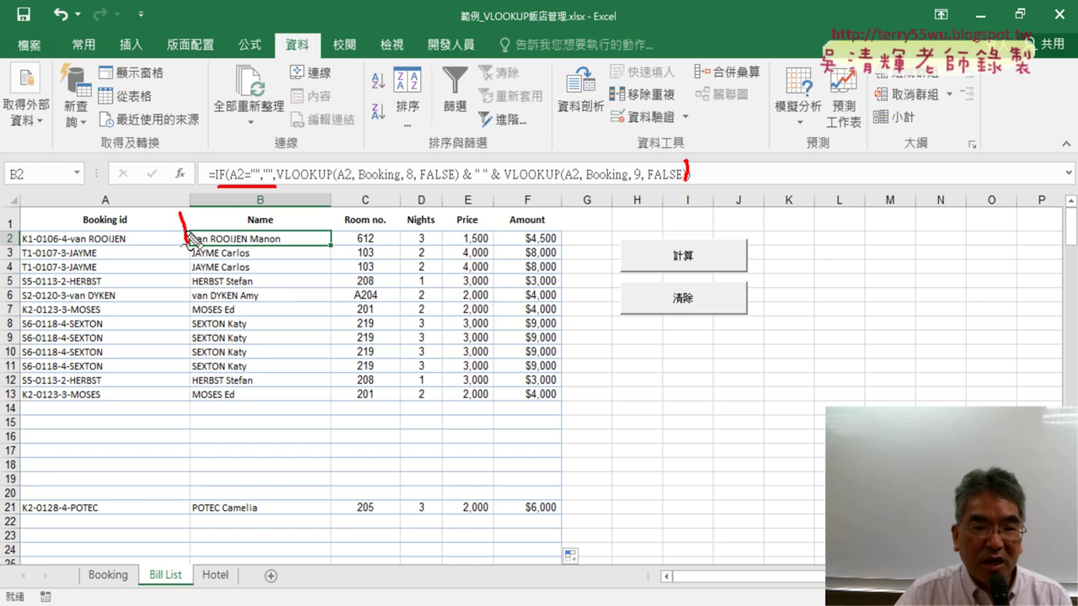
pyautogui.moveTo(182, 224)
pyautogui.mouseDown()
pyautogui.moveTo(572, 219)
pyautogui.moveTo(568, 539)
pyautogui.mouseUp()
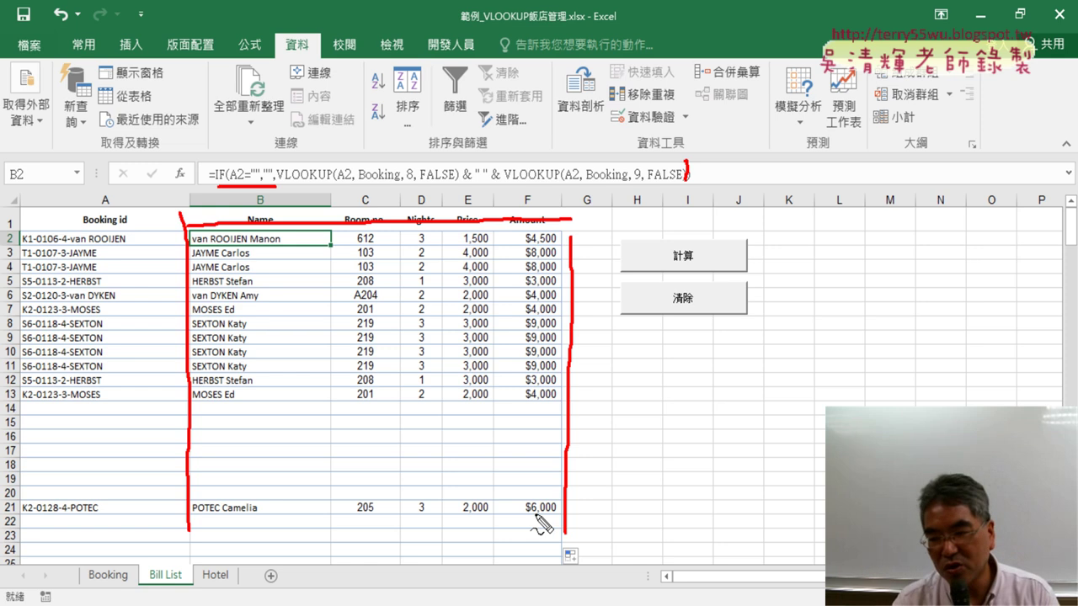
pyautogui.press('Escape')
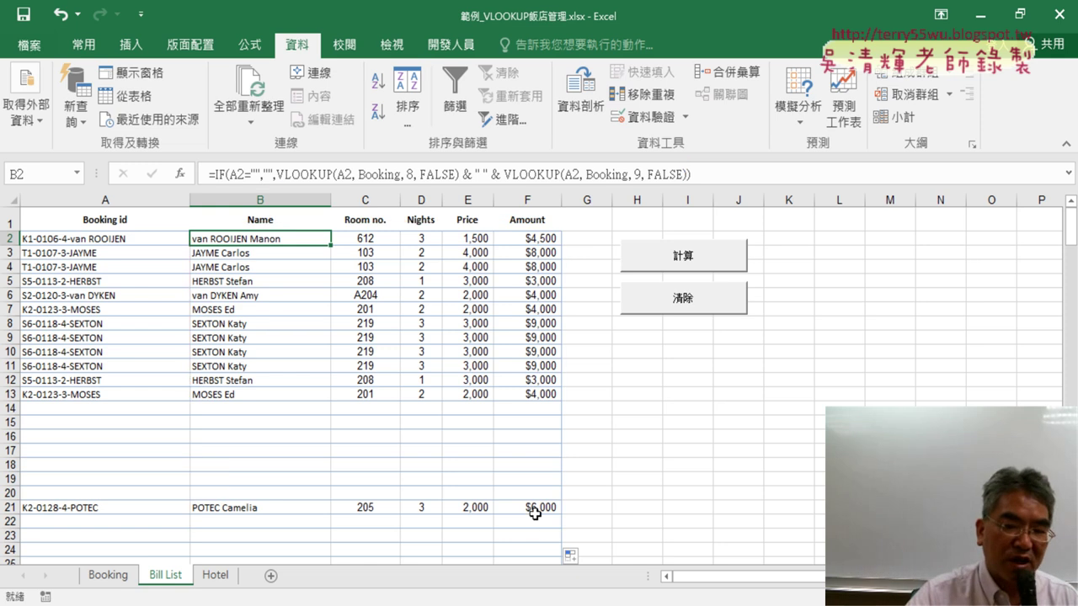